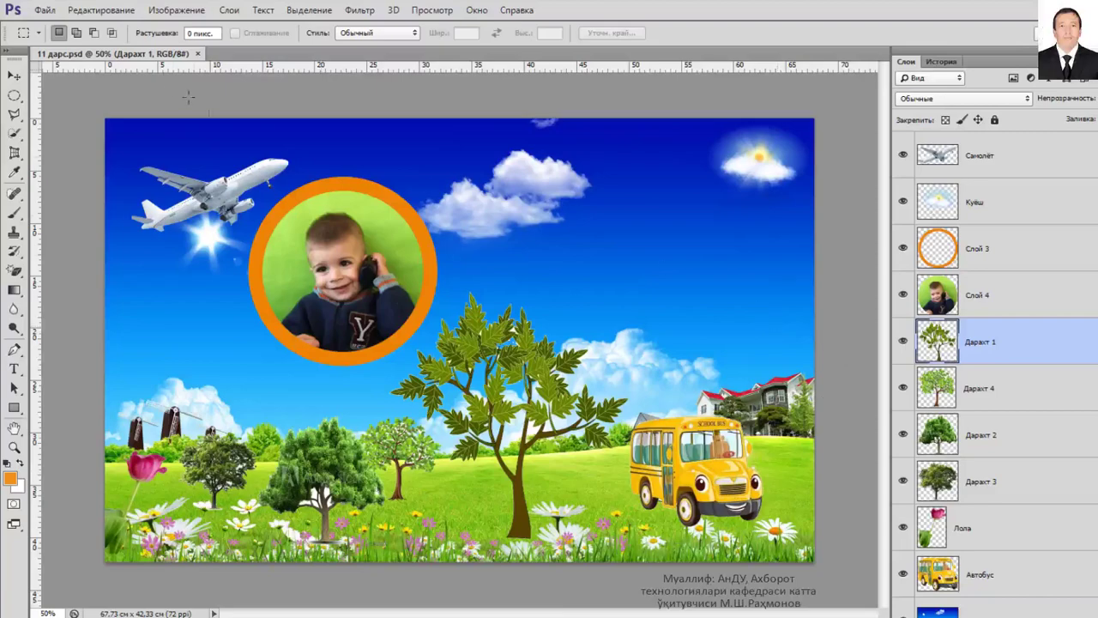
- From Save As, create a new folder named 'График форматлар' and open it
left_click(44, 10)
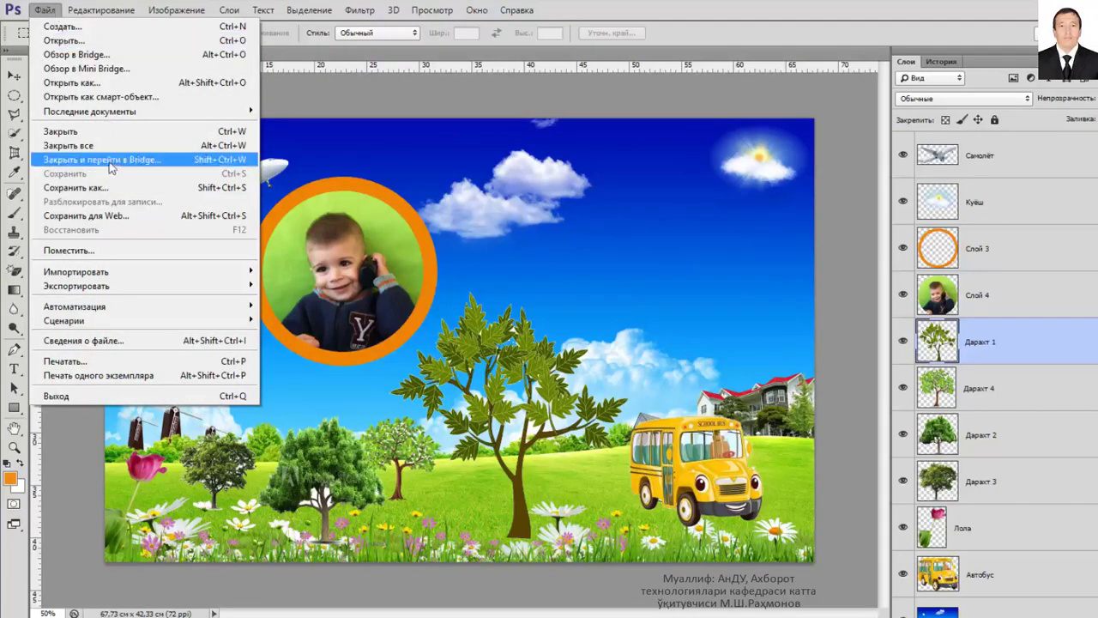
left_click(118, 189)
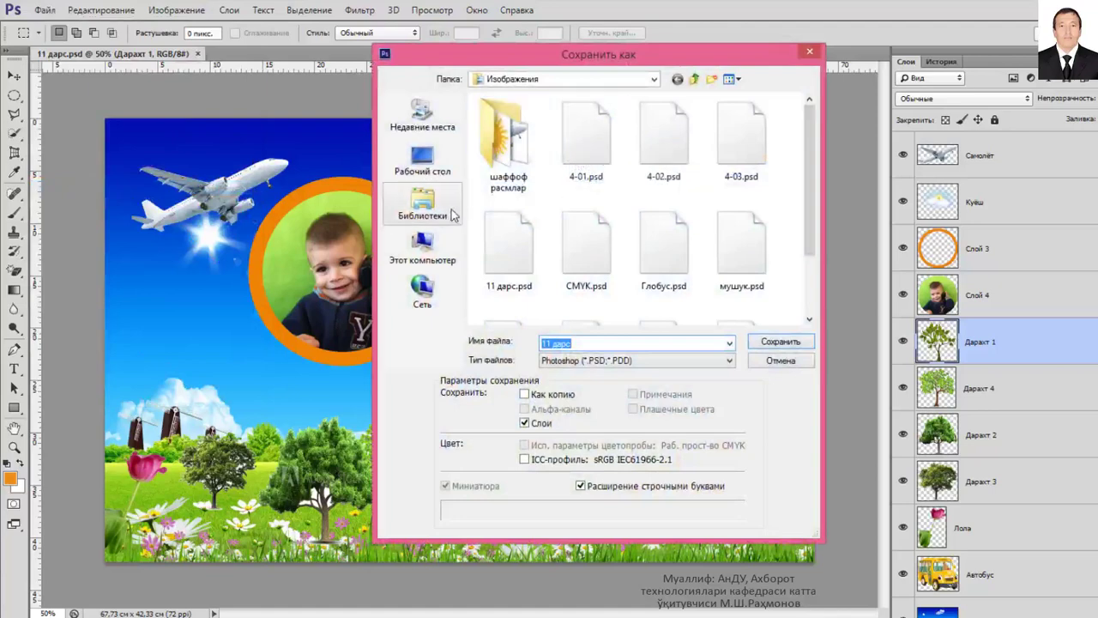
left_click(711, 81)
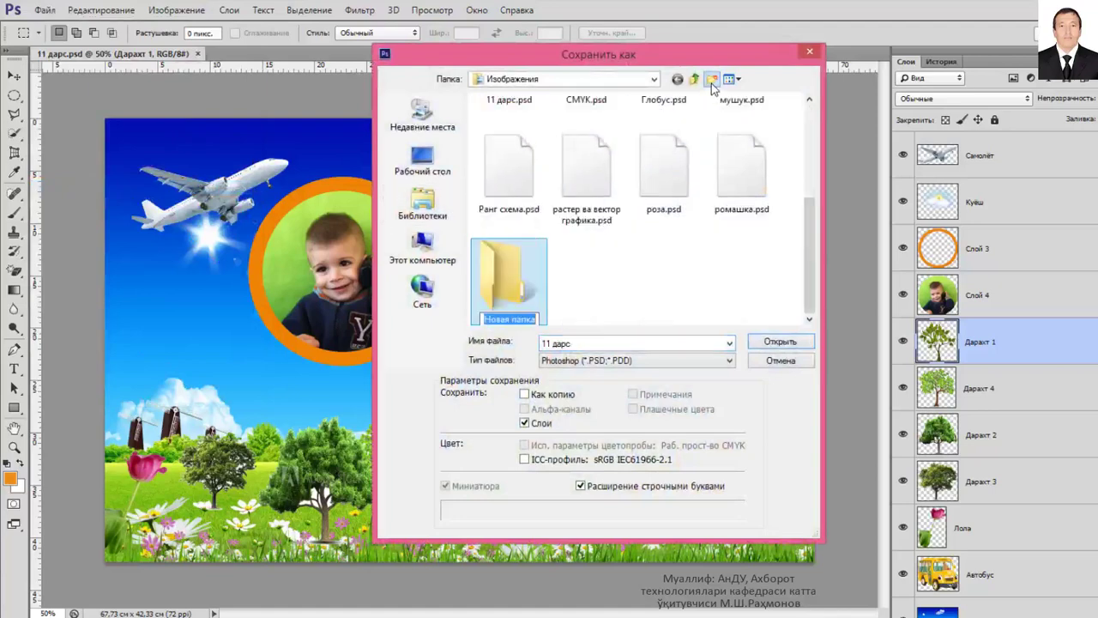
type("Uh")
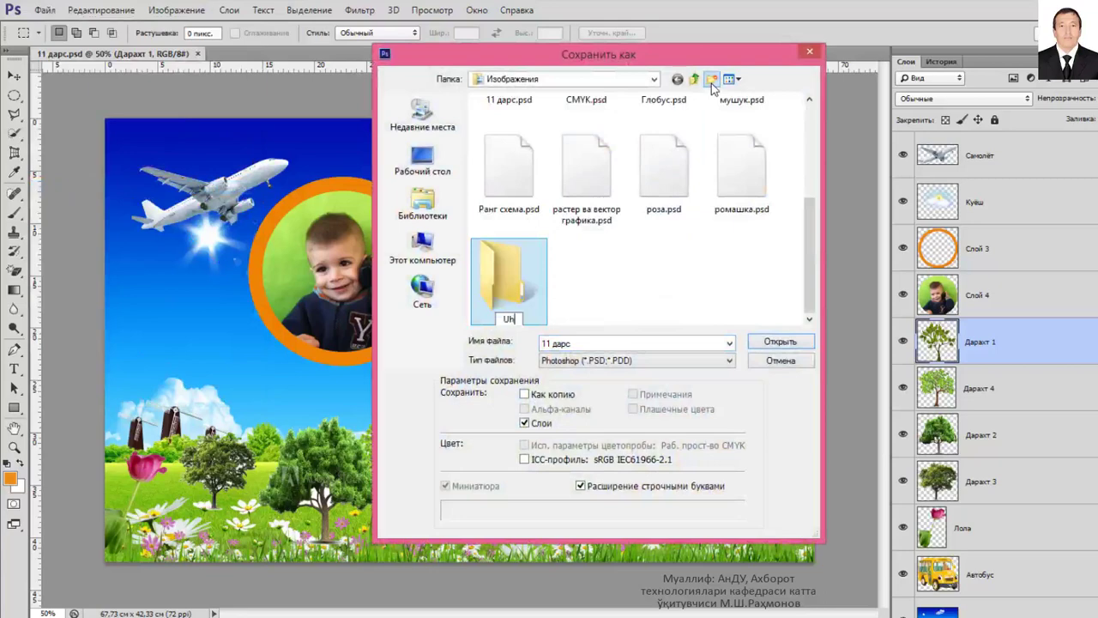
key("BackSpace")
type("График ")
type("форматл")
key("BackSpace")
key("BackSpace")
key("BackSpace")
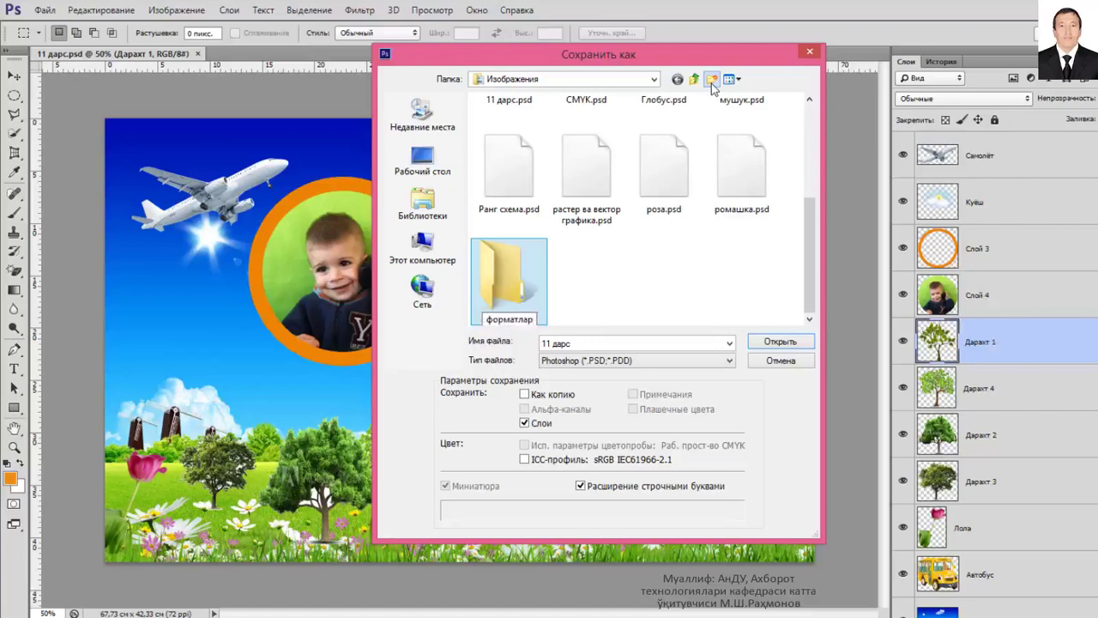
key("Return")
key("Return")
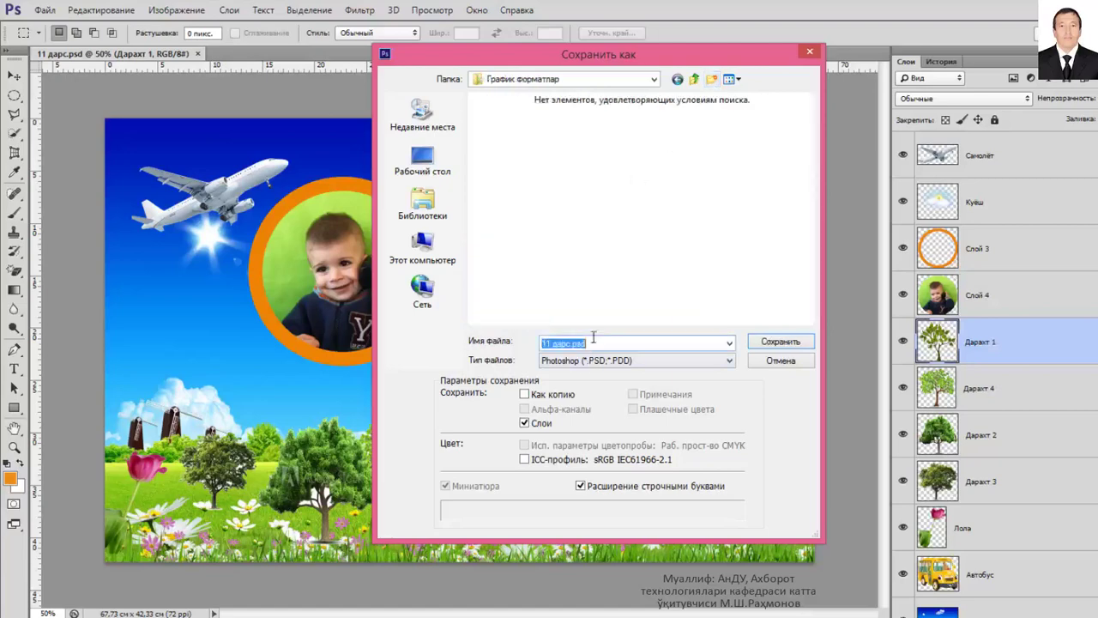
- Save the collage as PSD-file in Photoshop (*.PSD) format
key("super+space")
type("PSD")
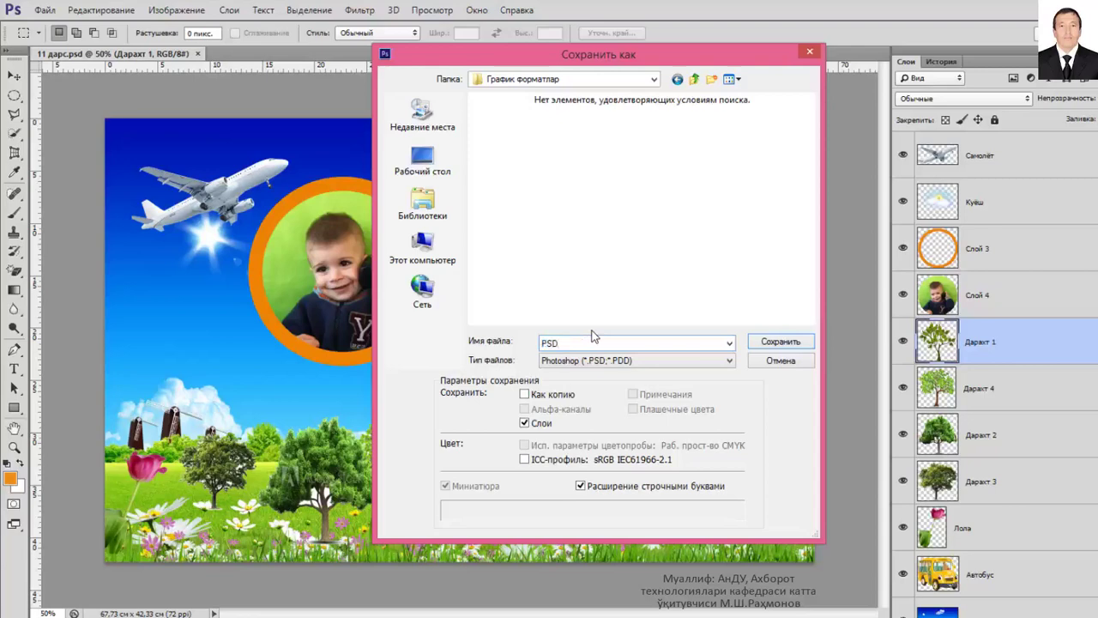
type("-fi")
type("le")
left_click(717, 362)
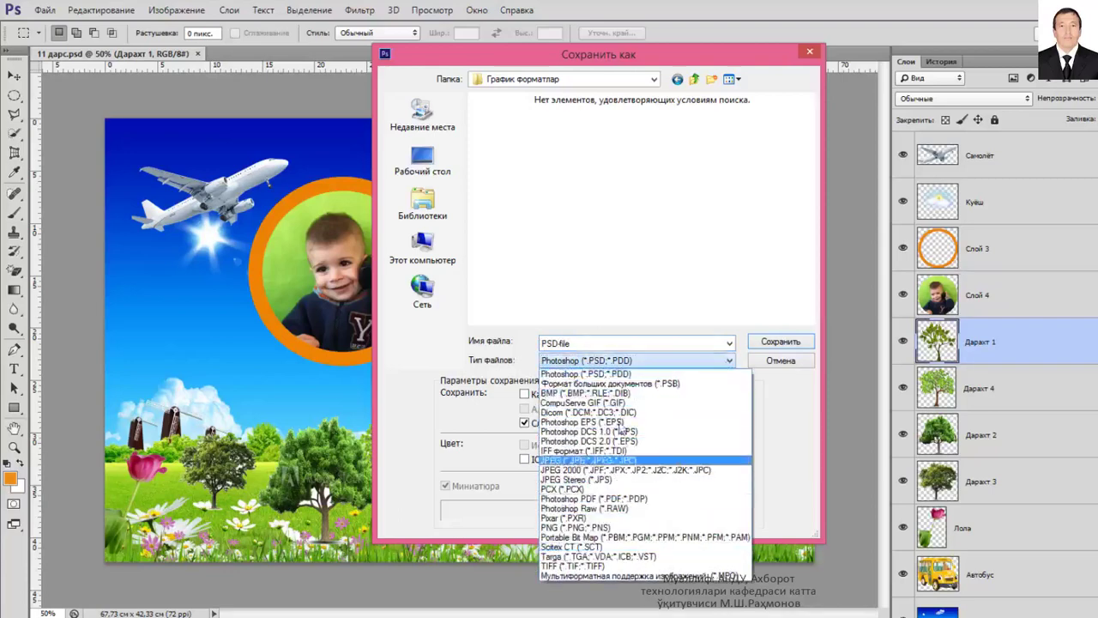
left_click(632, 375)
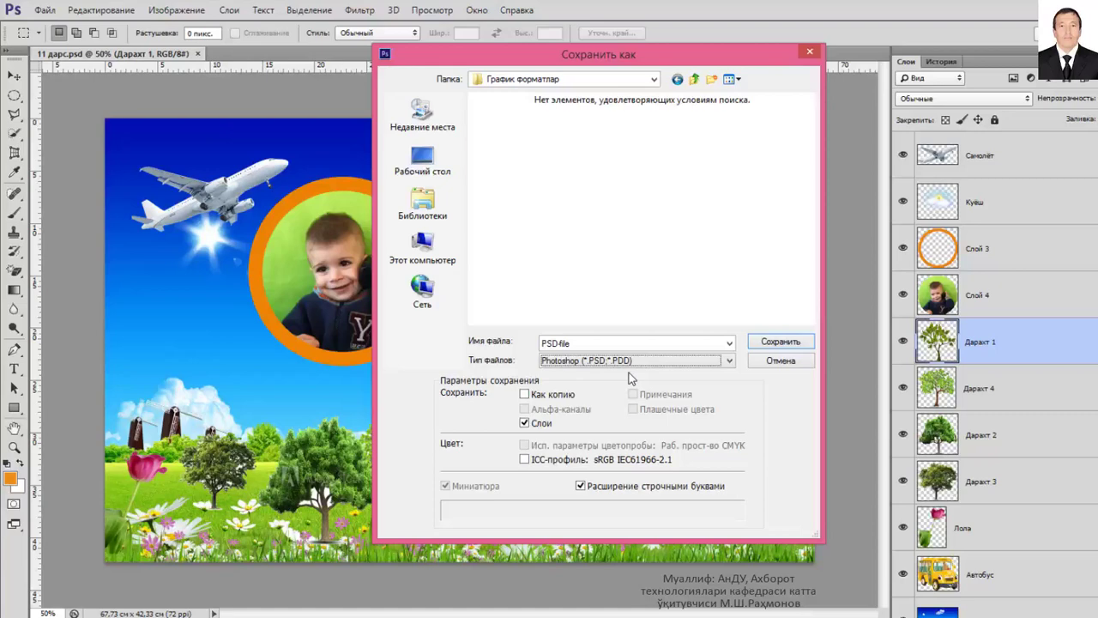
left_click(774, 343)
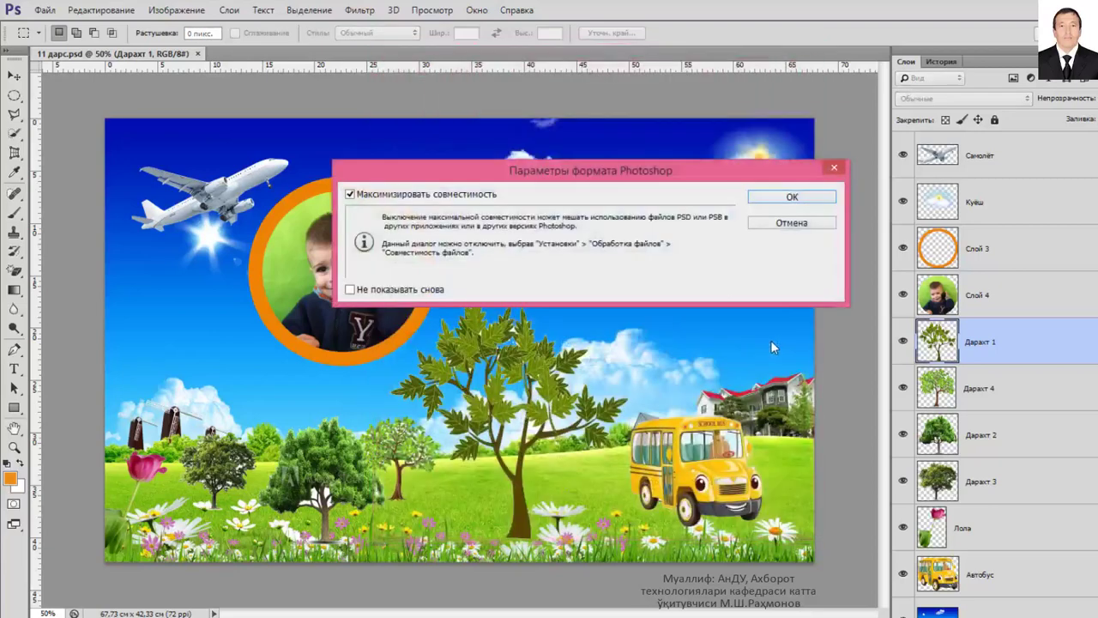
left_click(793, 199)
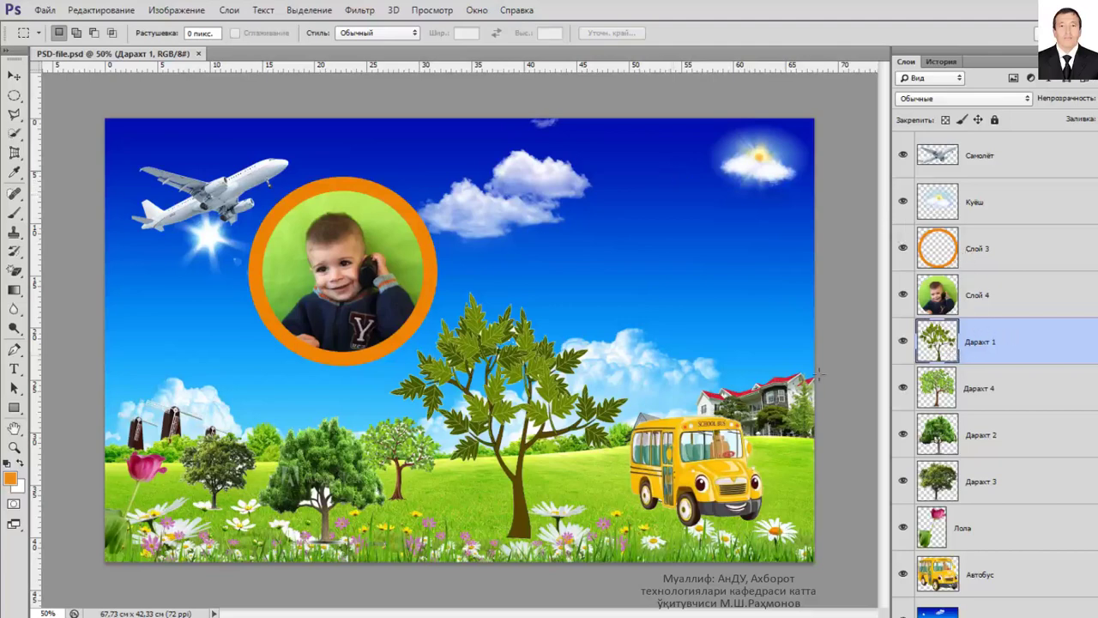
- Give the Автобус layer Emboss with Contour and a 10 px black stroke, then save
right_click(998, 578)
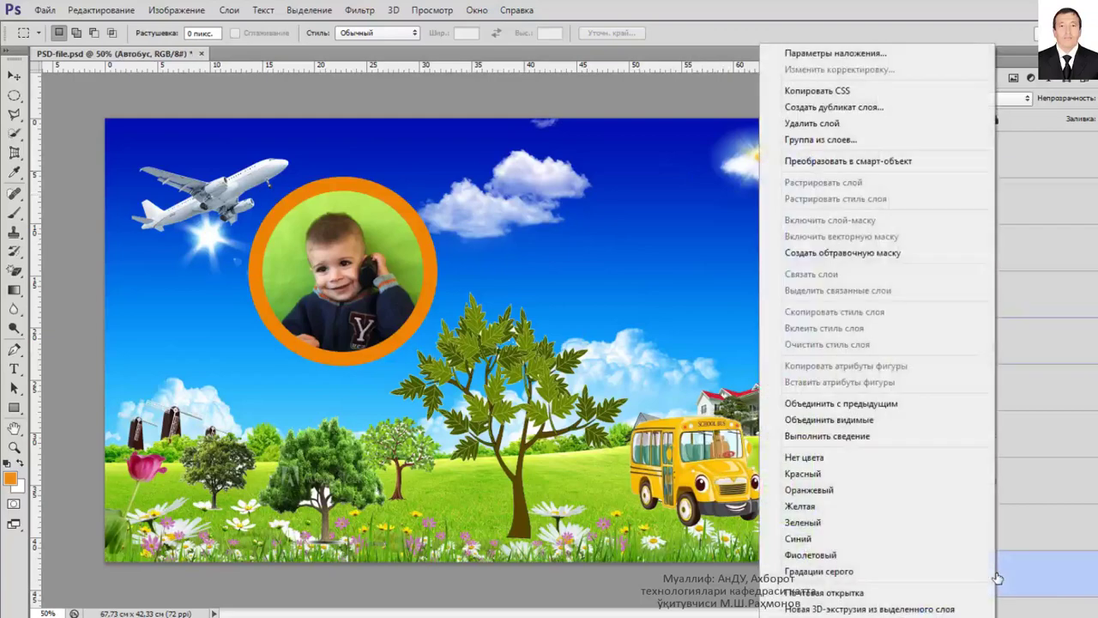
left_click(1048, 573)
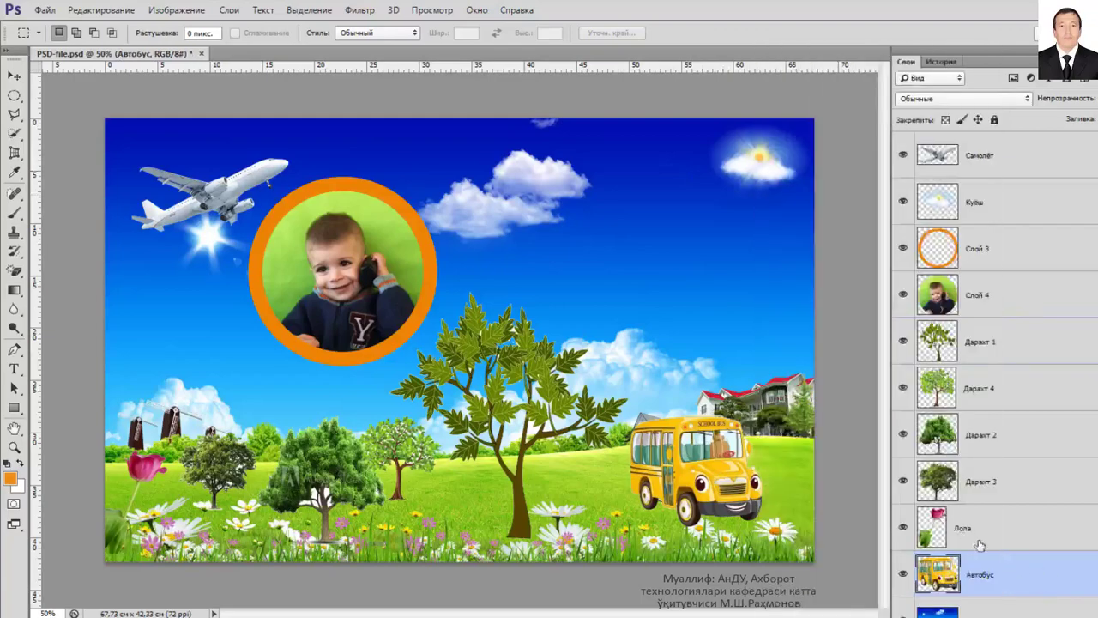
double_click(1010, 577)
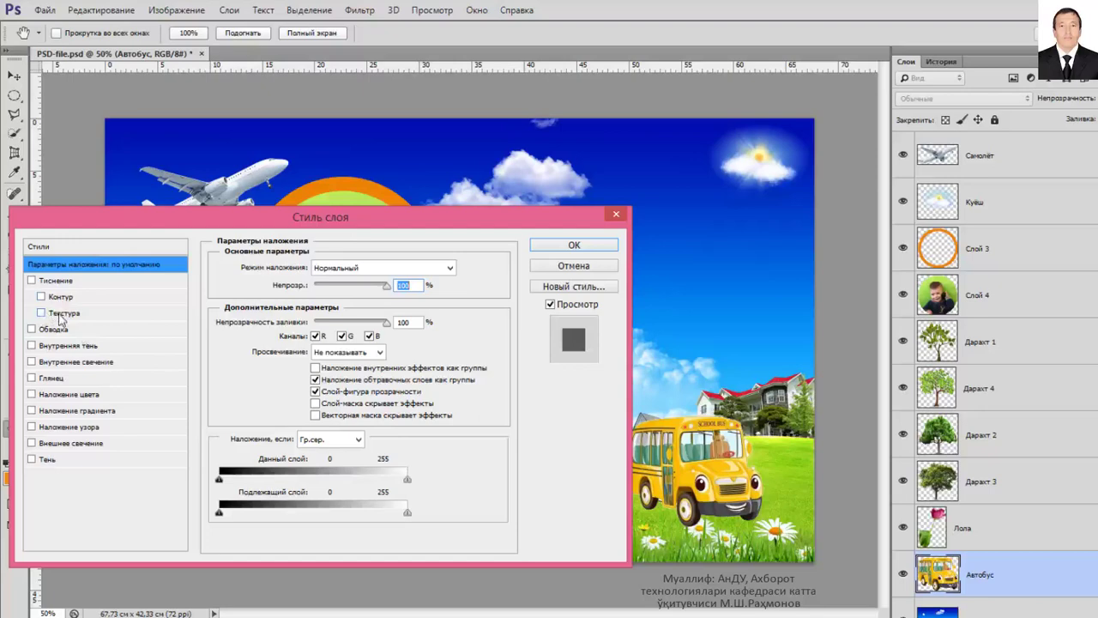
left_click(59, 297)
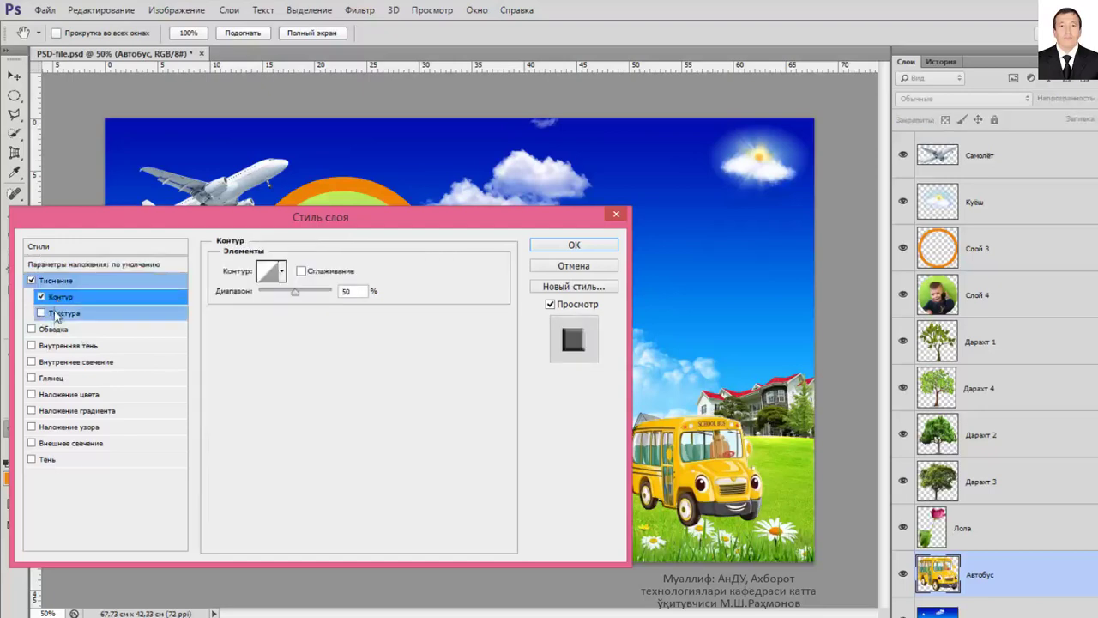
left_click(55, 297)
left_click(50, 331)
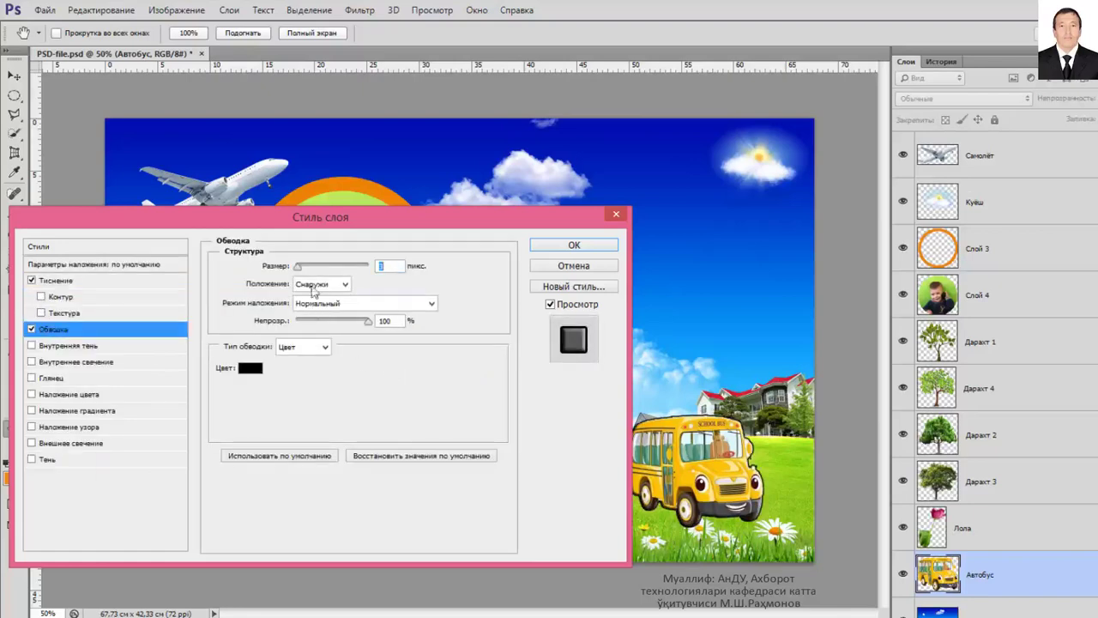
left_click_drag(300, 270, 307, 269)
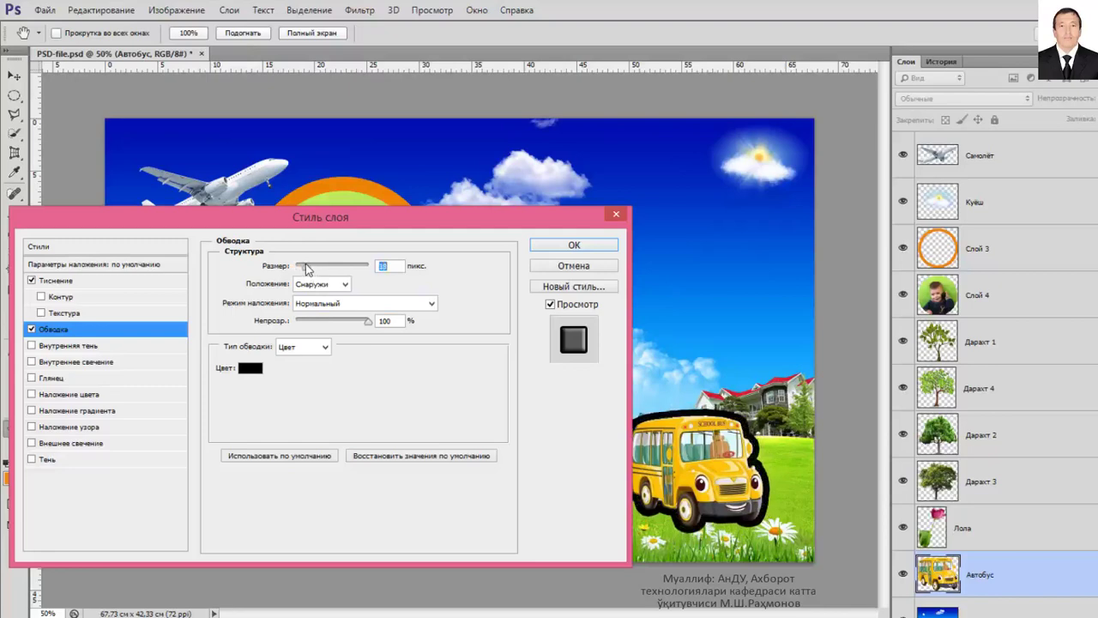
left_click(574, 246)
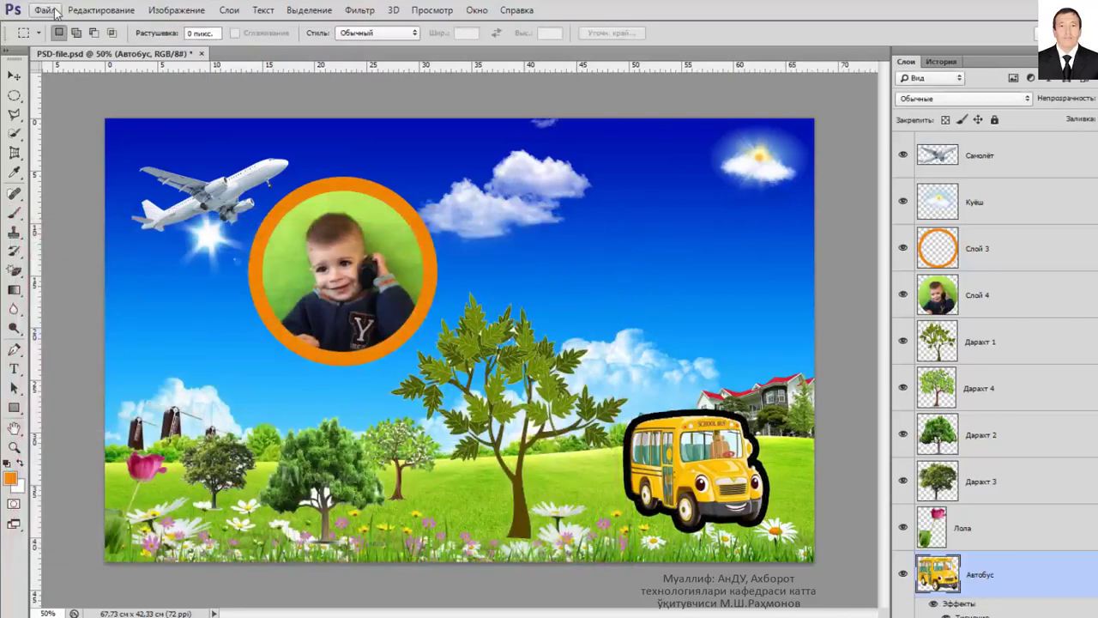
left_click(45, 9)
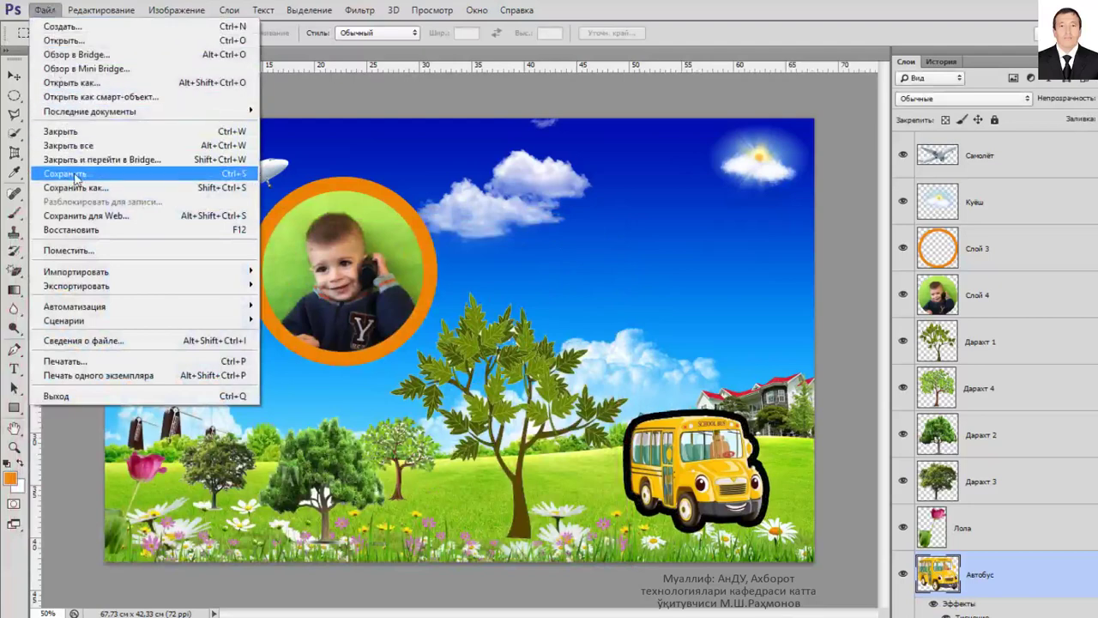
left_click(69, 172)
- Close PSD-file.psd and reopen it from the workspace
left_click(195, 53)
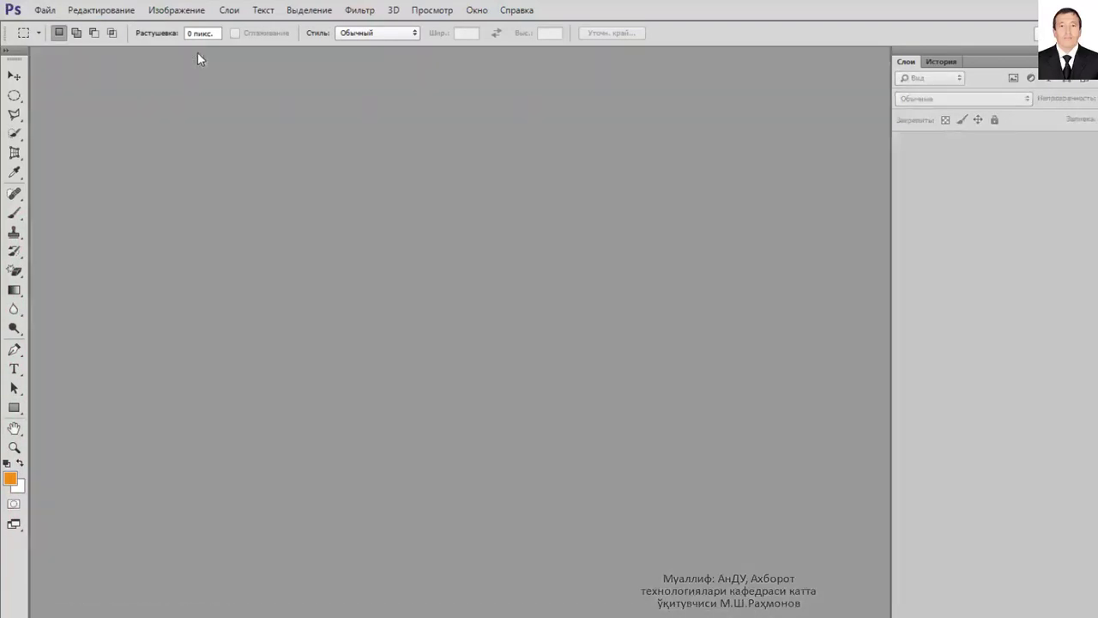
double_click(169, 129)
left_click(513, 172)
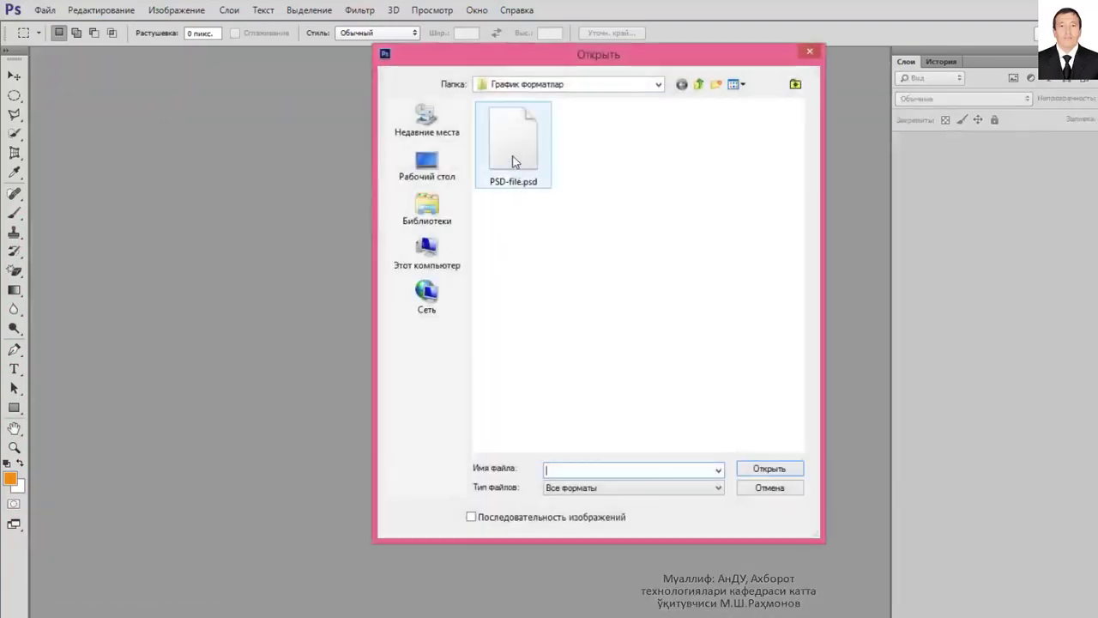
left_click(769, 469)
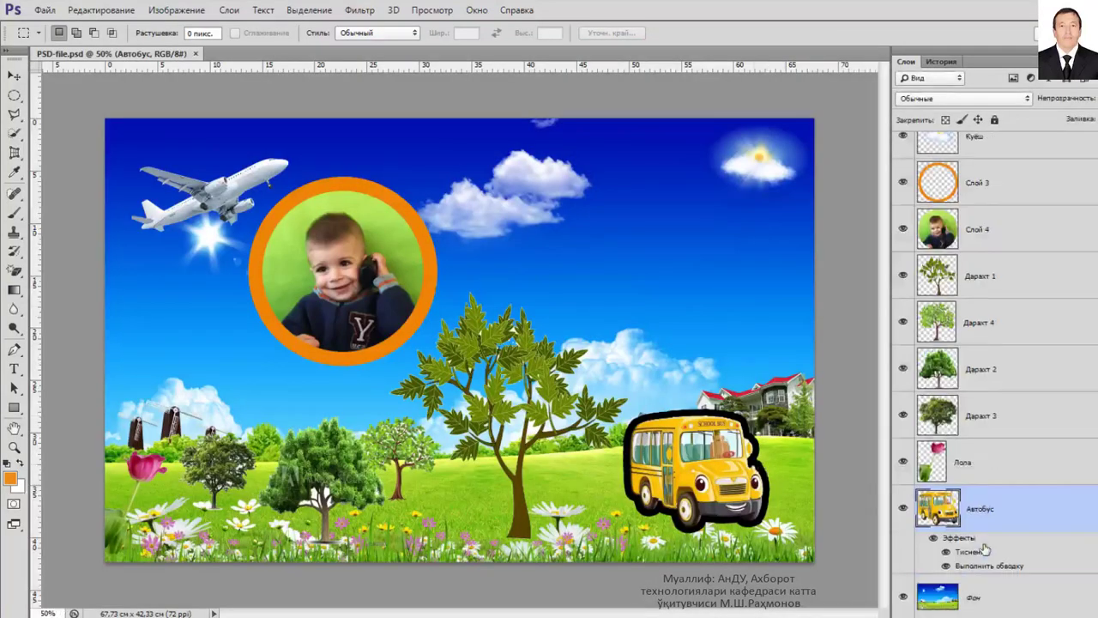
- Clear the layer style from the Автобус layer
scroll(983, 558, "down", 1)
right_click(1000, 518)
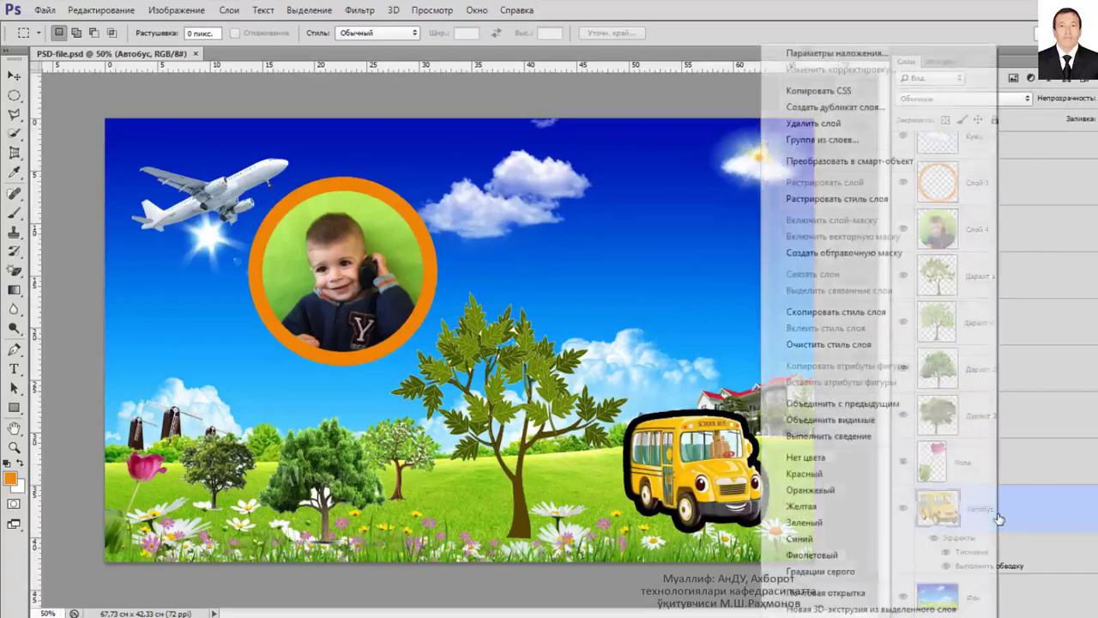
left_click(853, 347)
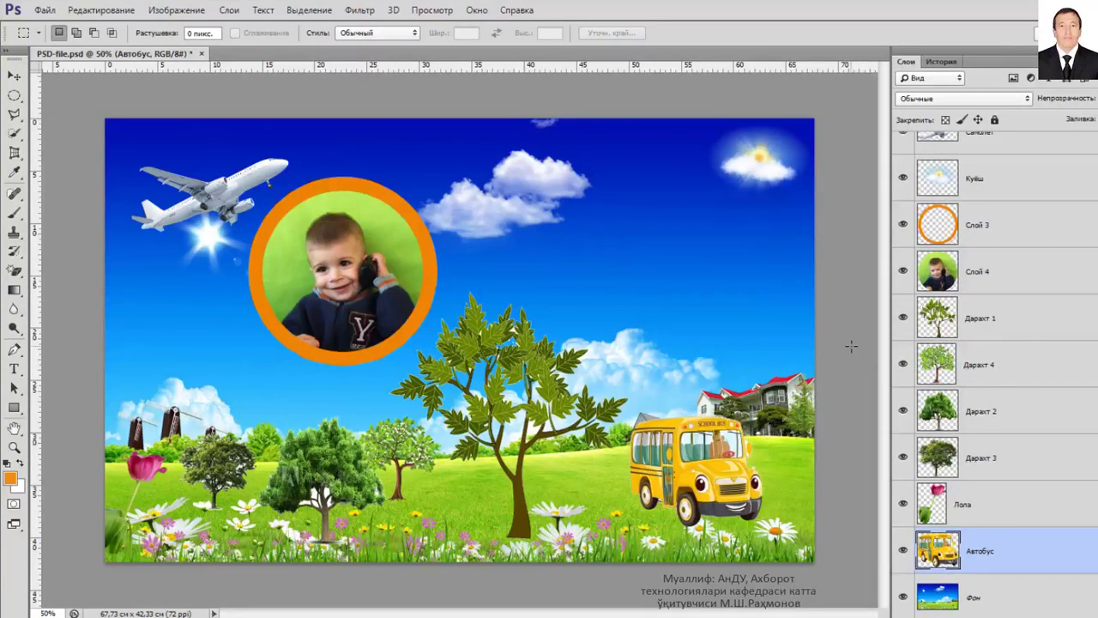
- Group the four Дарахт tree layers into Группа 1
left_click(1006, 331)
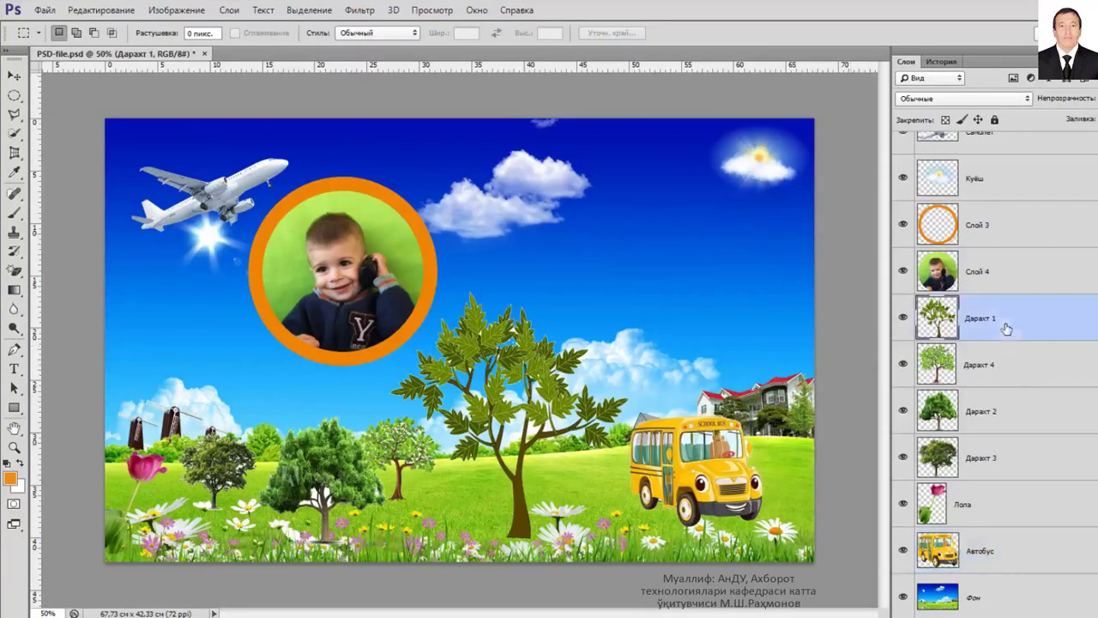
left_click(1012, 460, "shift")
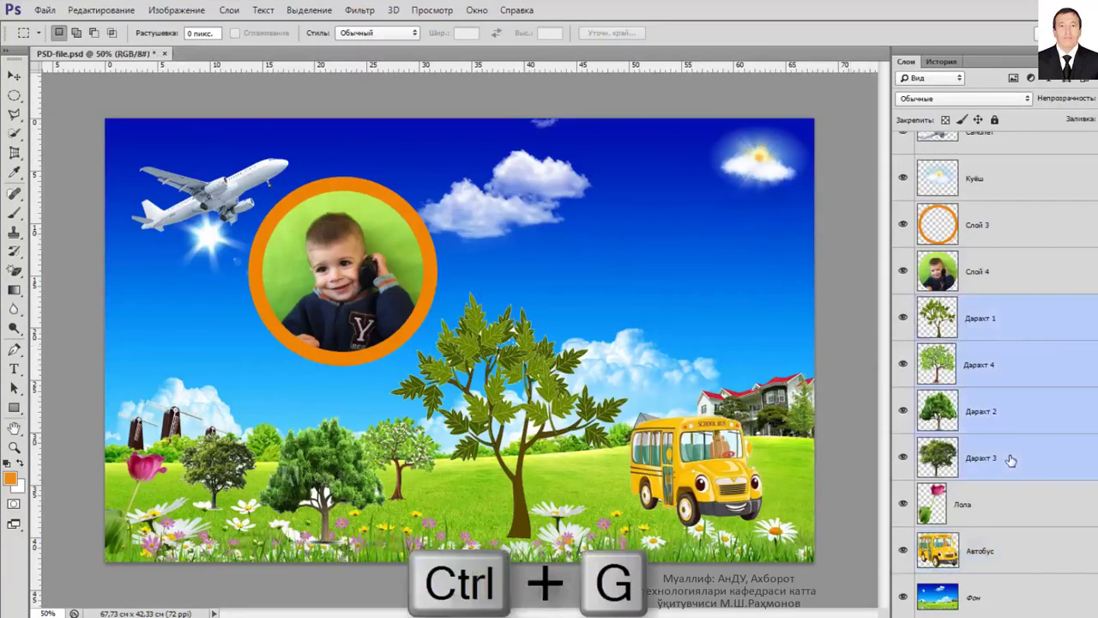
key("ctrl+g")
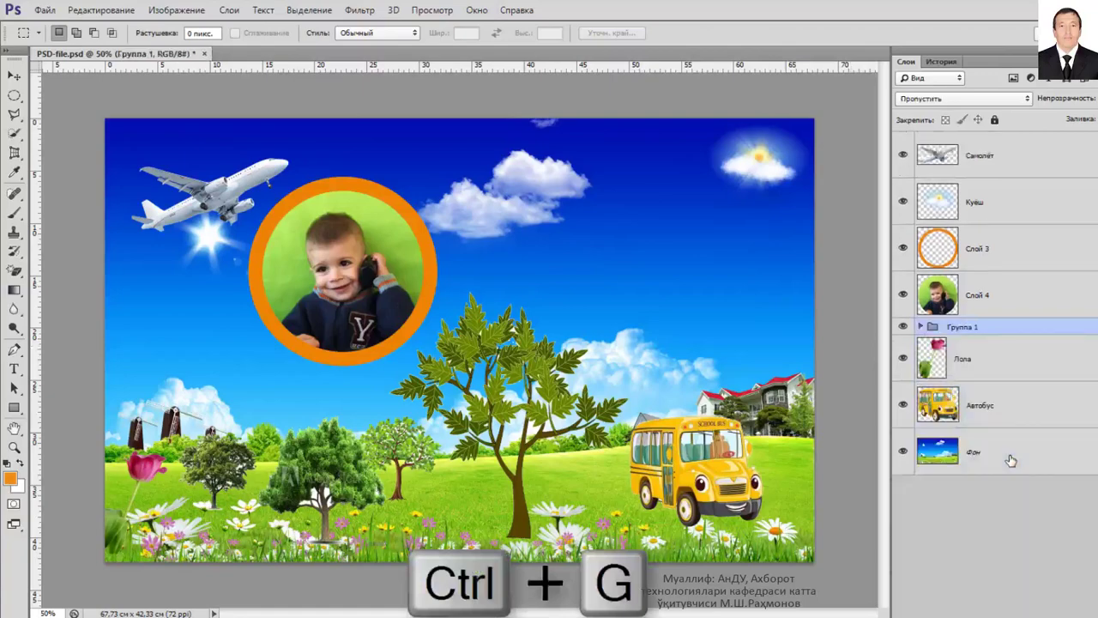
- Save, close and reopen PSD-file.psd, then expand Группа 1
left_click(45, 10)
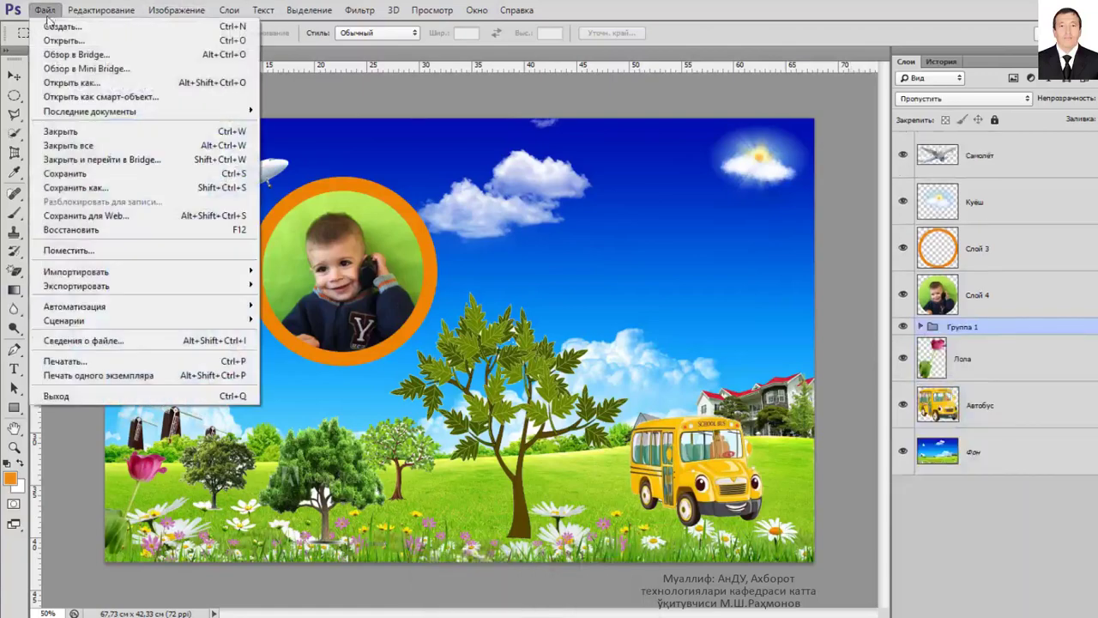
left_click(81, 174)
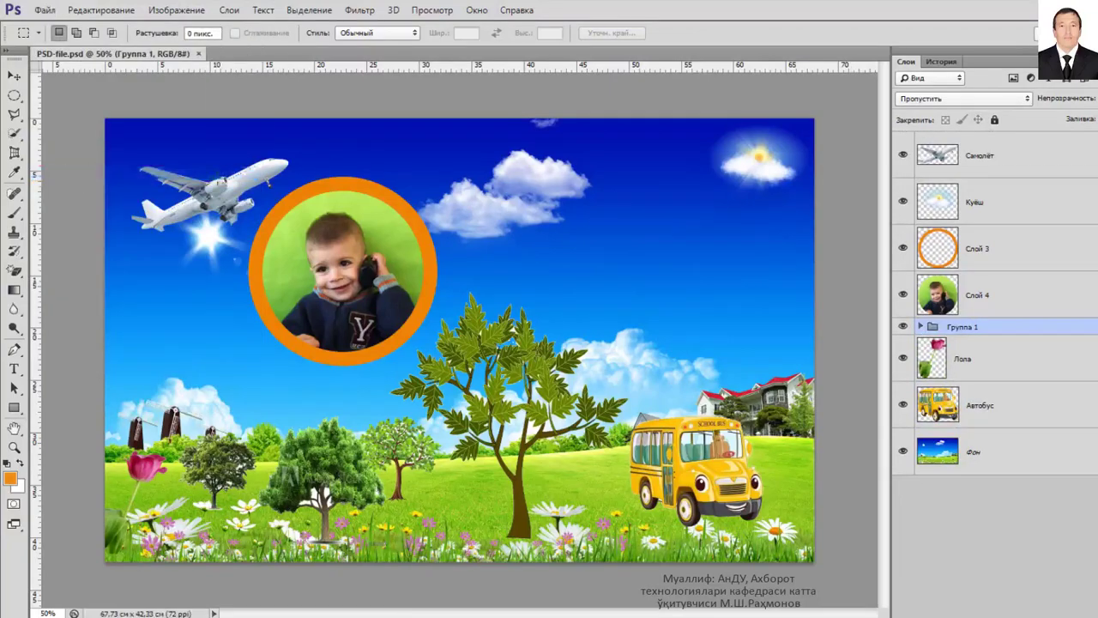
left_click(198, 53)
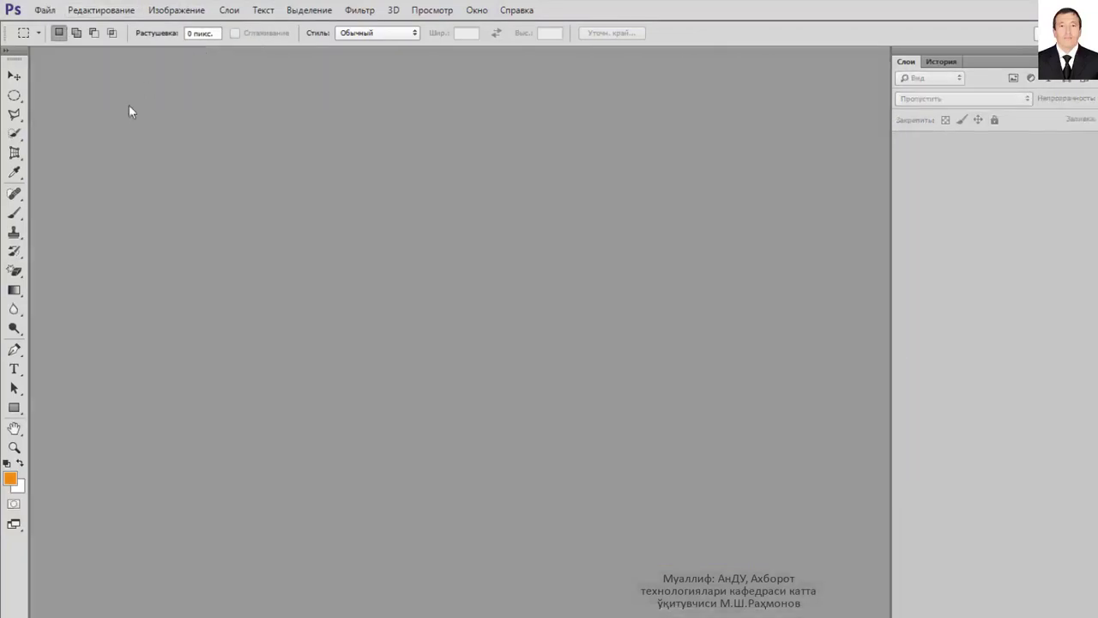
double_click(129, 106)
left_click(515, 146)
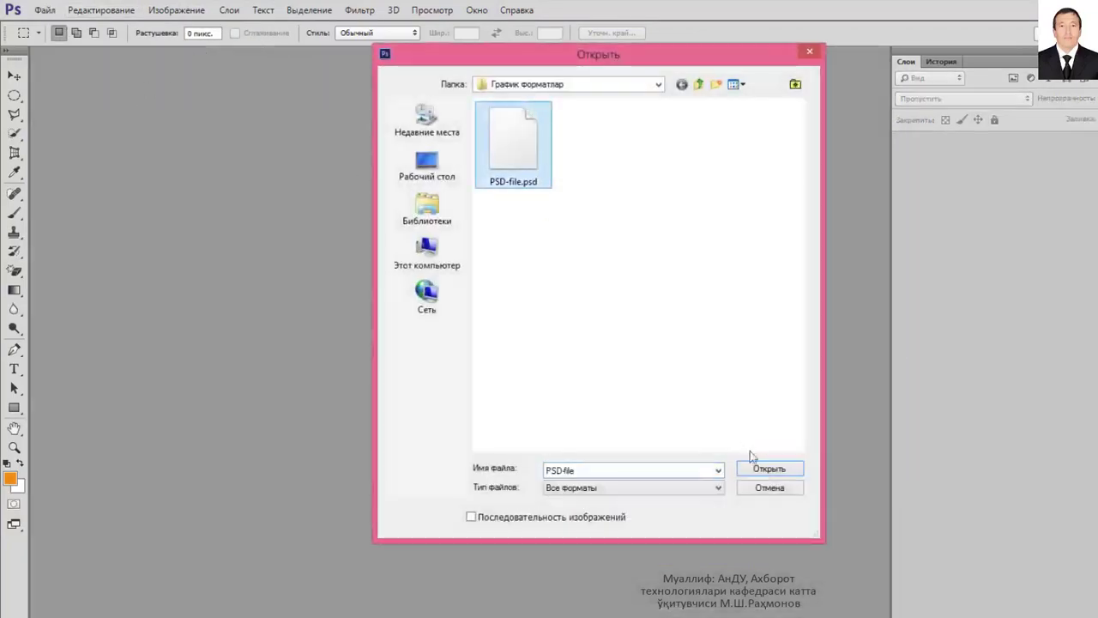
left_click(769, 469)
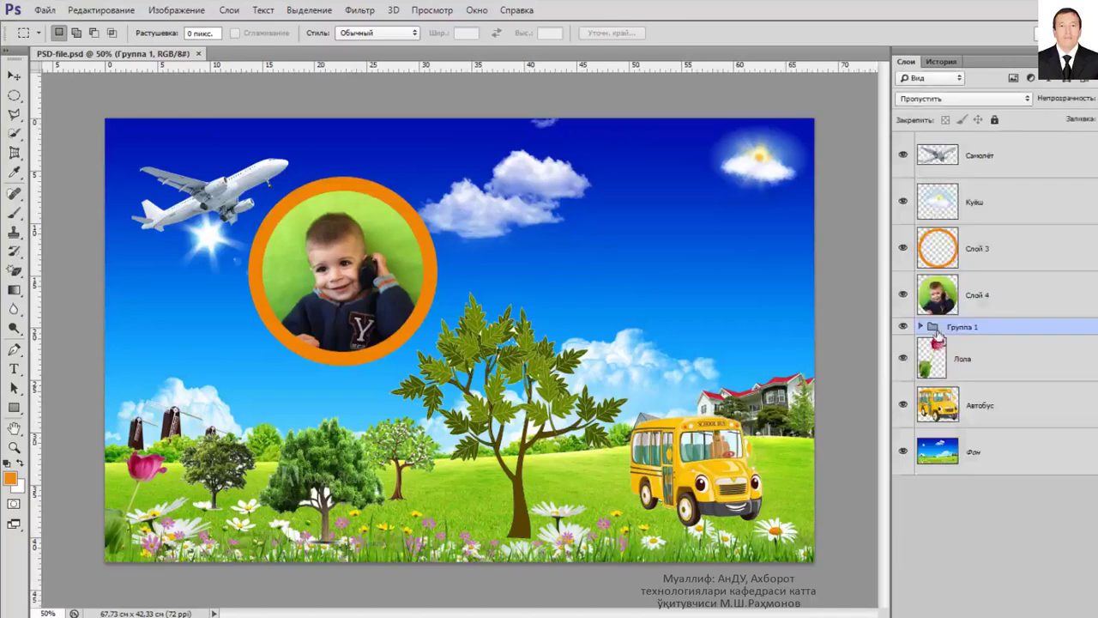
left_click(921, 327)
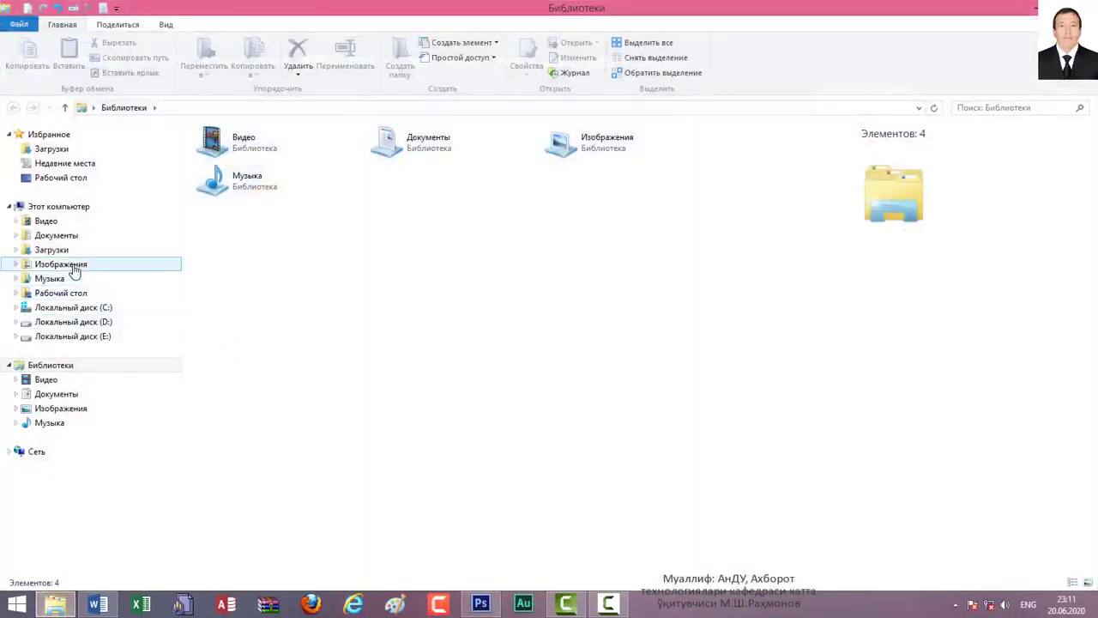
- Check that PSD-file.psd in Изображения > График форматлар is 9,04 МБ, then return to Photoshop
left_click(137, 264)
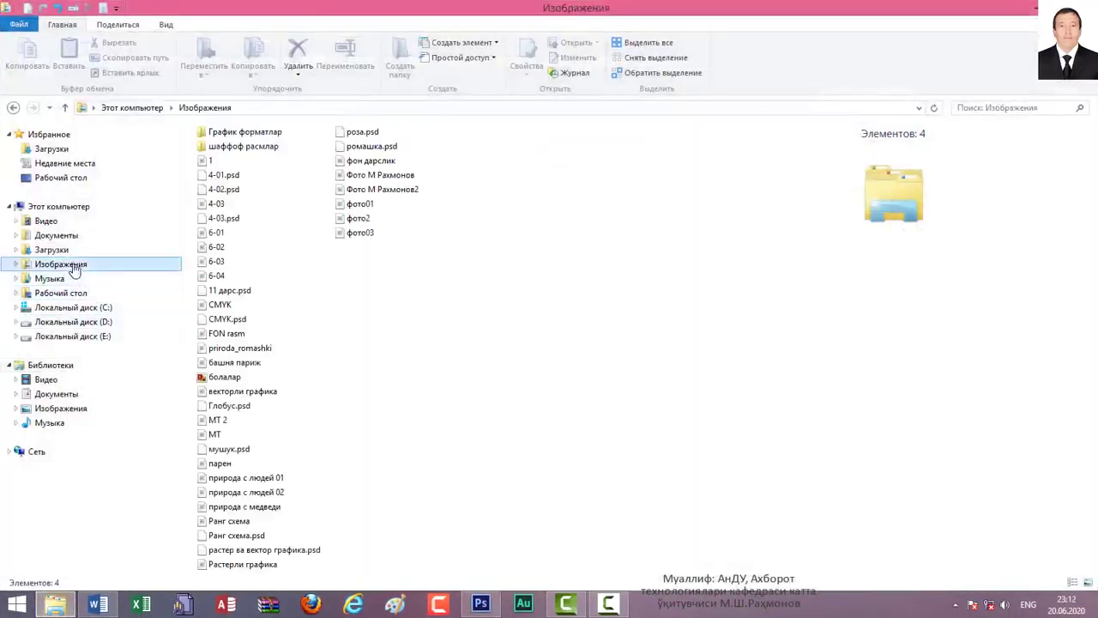
double_click(250, 136)
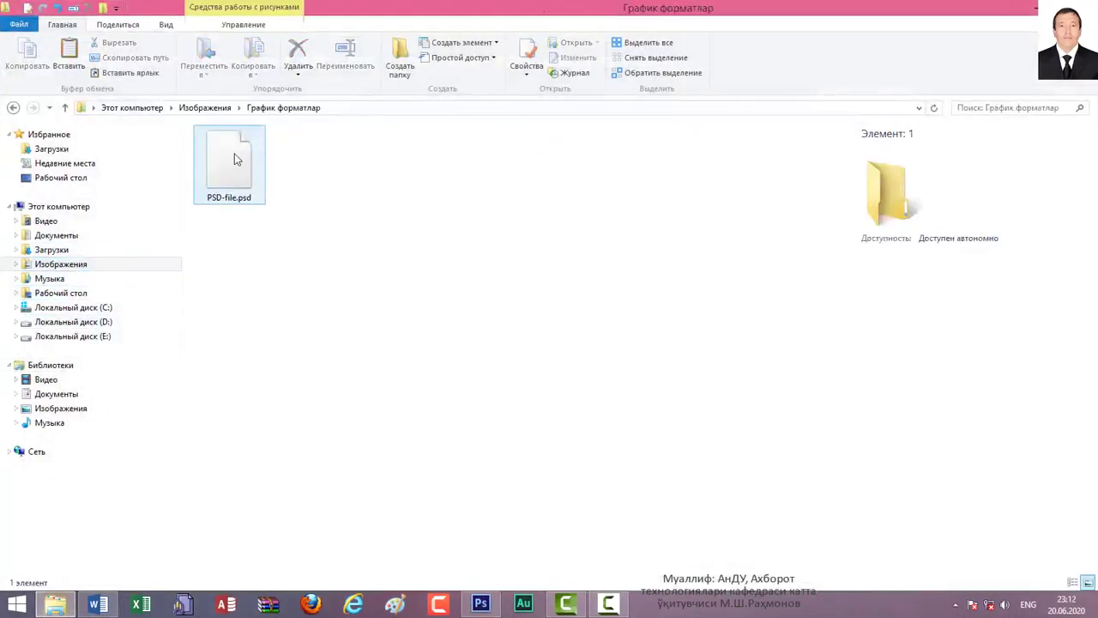
left_click(236, 163)
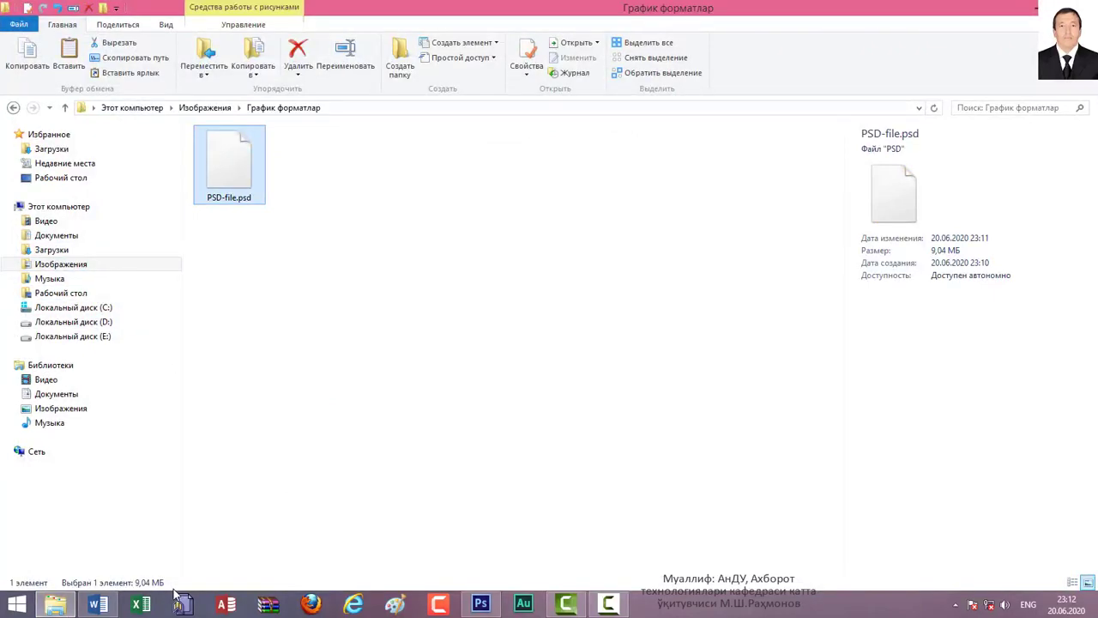
left_click(483, 602)
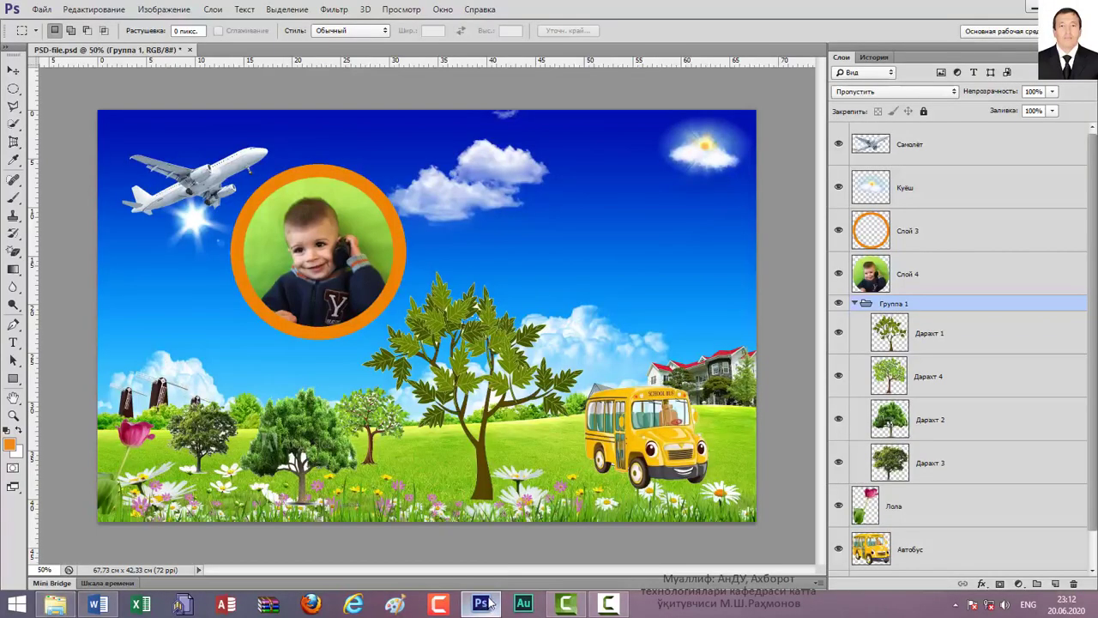
- Hide every layer, including Самолёт, leaving a transparent canvas
right_click(841, 146)
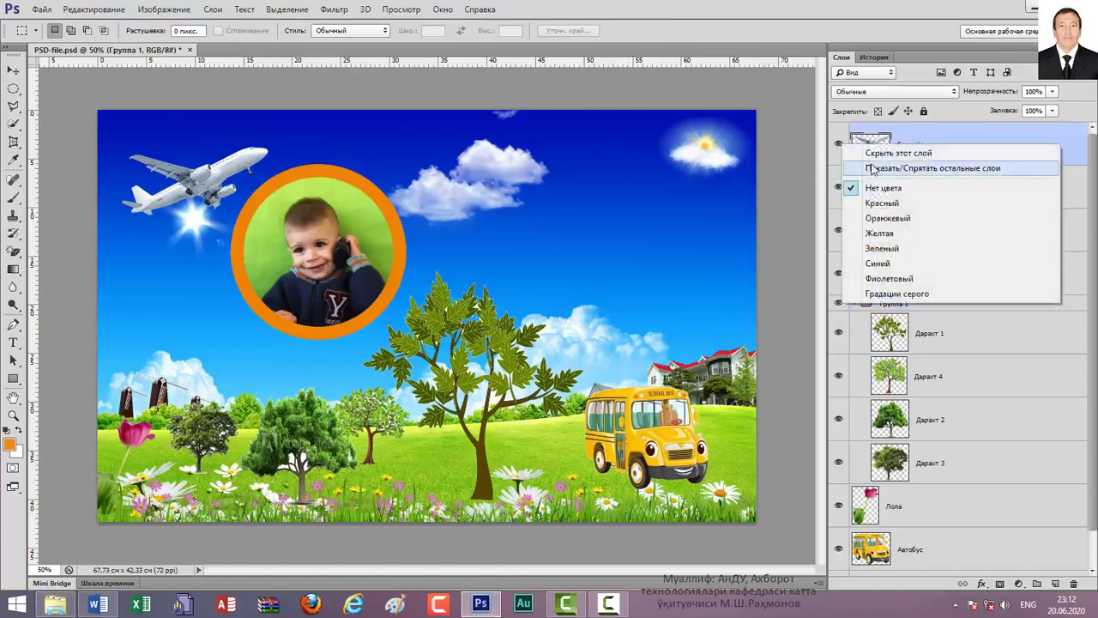
left_click(872, 169)
left_click(841, 148)
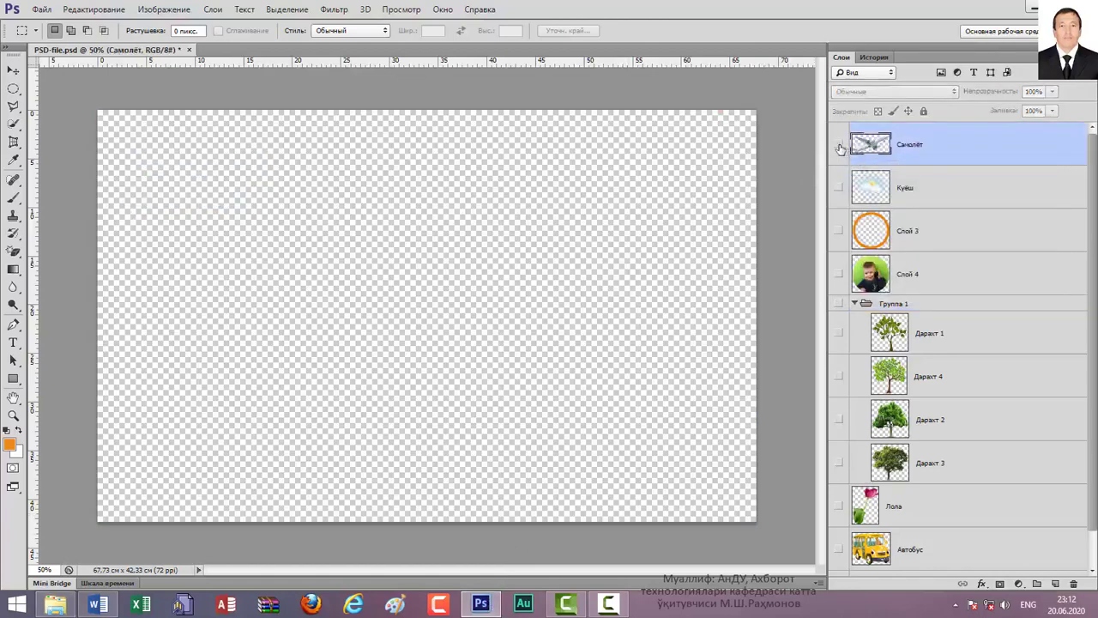
- Save the document as PSD-file-2.psd with maximum compatibility
left_click(34, 9)
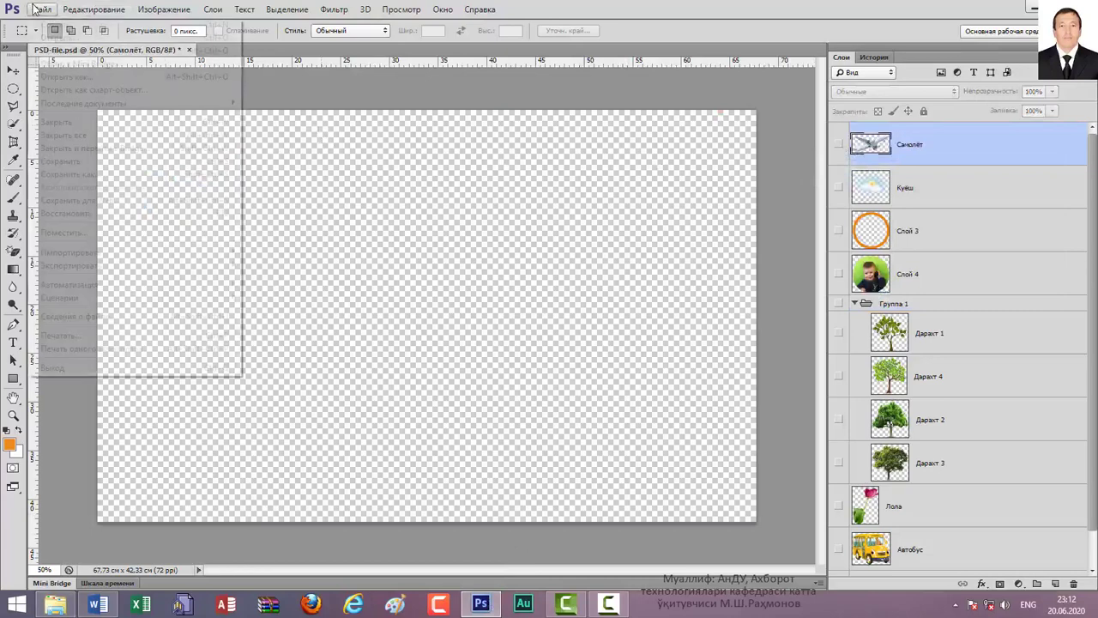
left_click(110, 176)
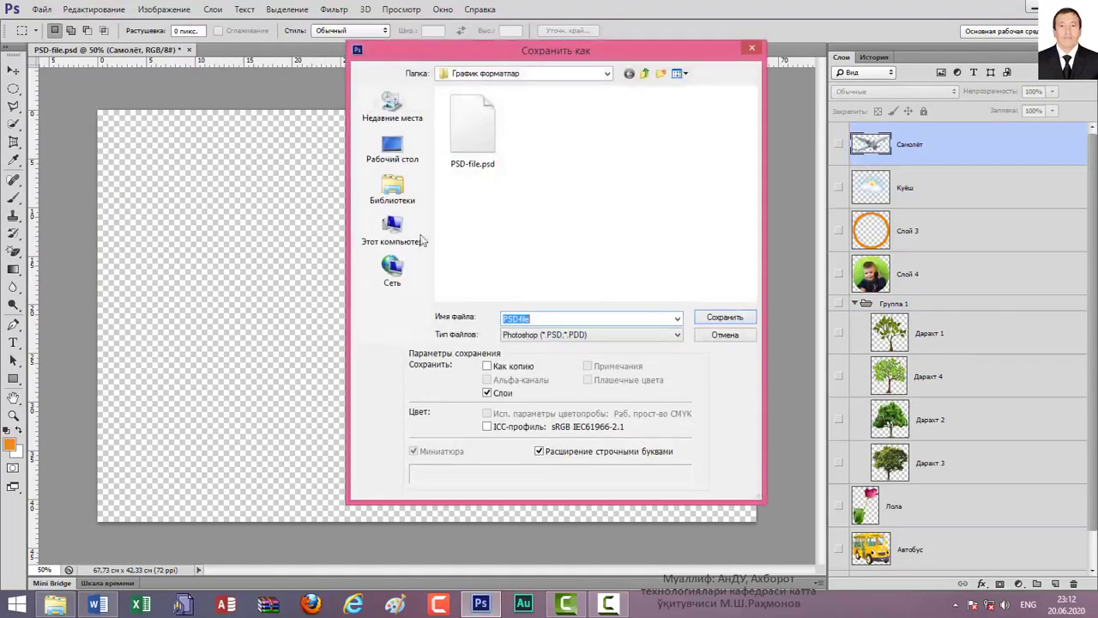
left_click(541, 318)
type("-2")
left_click(712, 321)
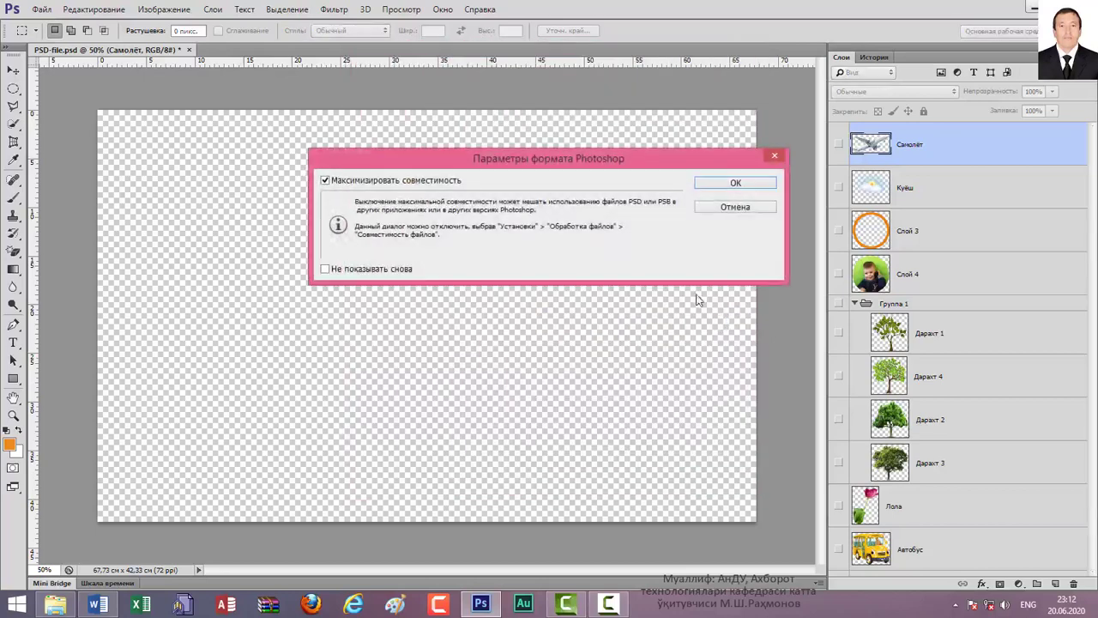
left_click(763, 183)
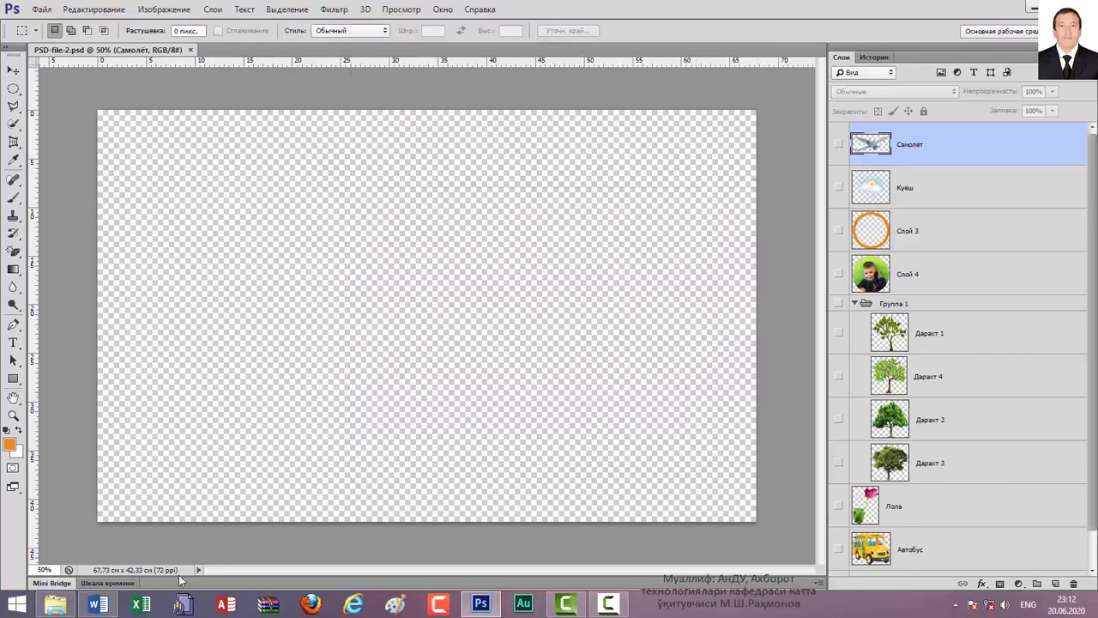
- Compare PSD-file.psd (9,04 МБ) with PSD-file-2.psd (5,35 МБ) in Explorer, then return to Photoshop
left_click(57, 606)
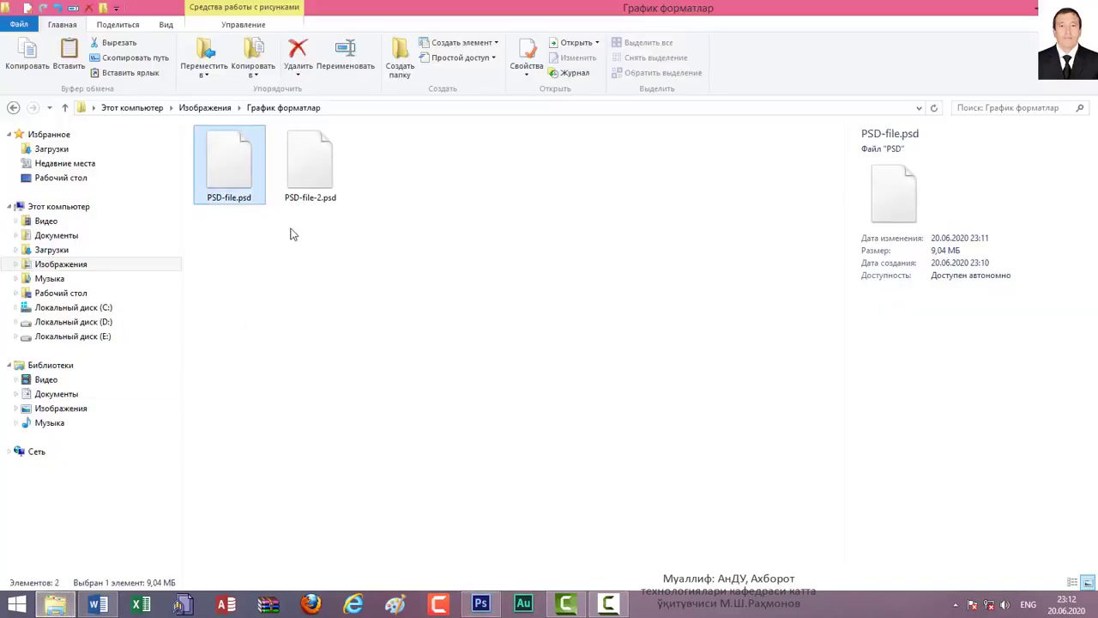
left_click(317, 178)
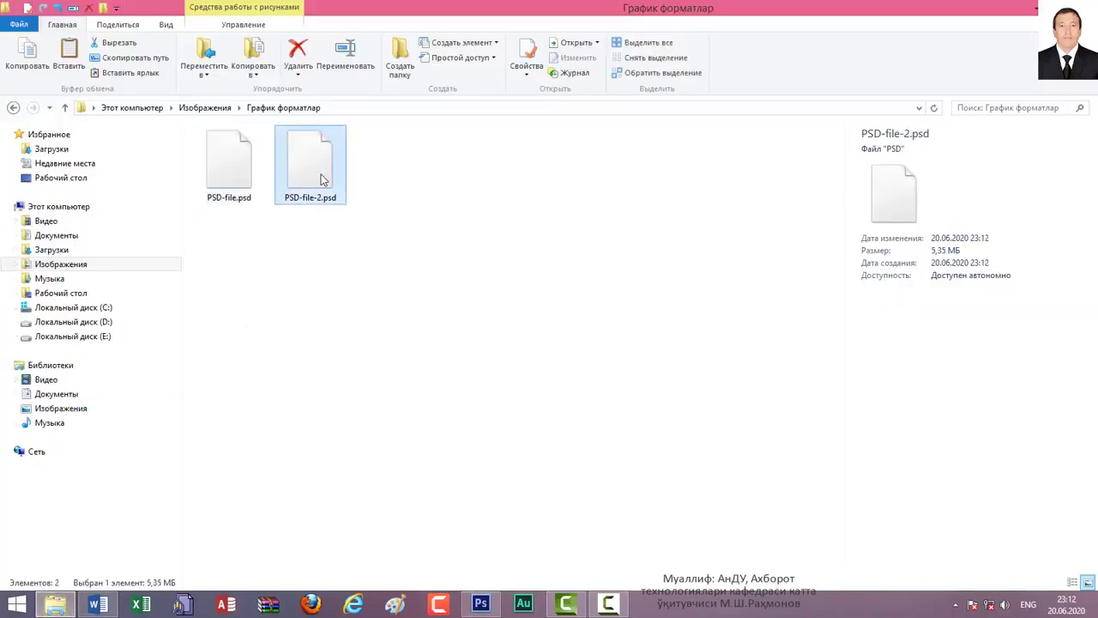
mouse_move(311, 165)
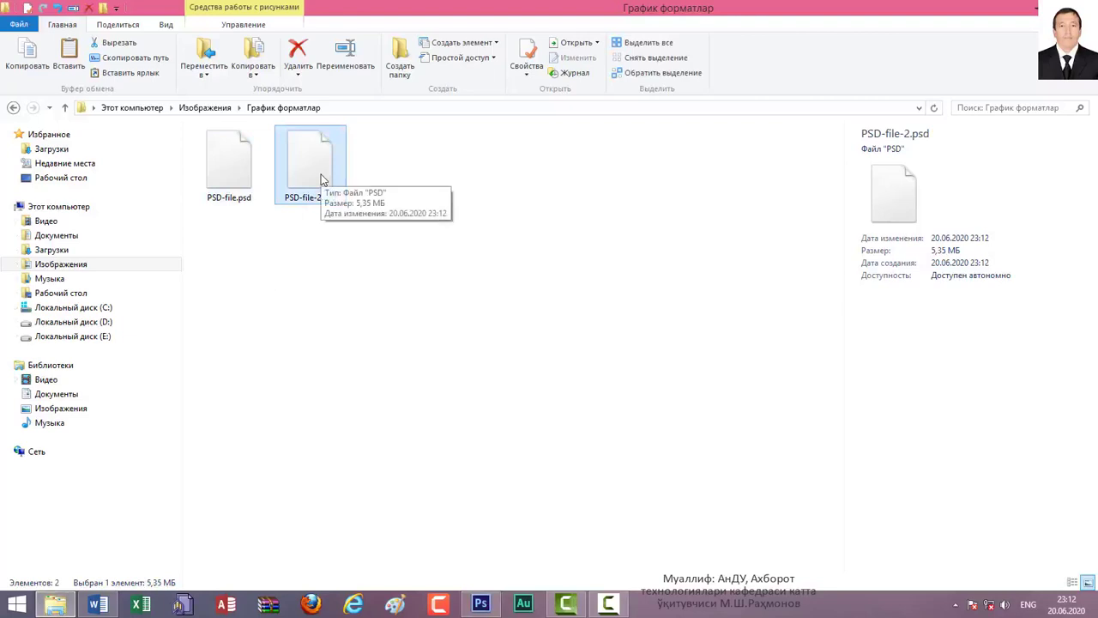
left_click(240, 170)
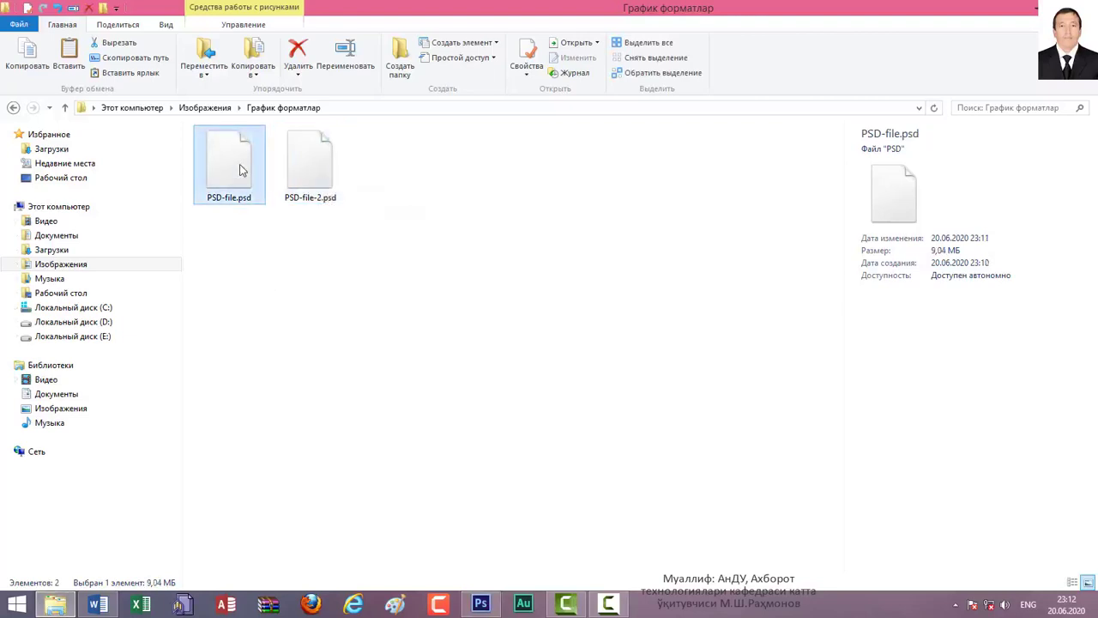
left_click(300, 166)
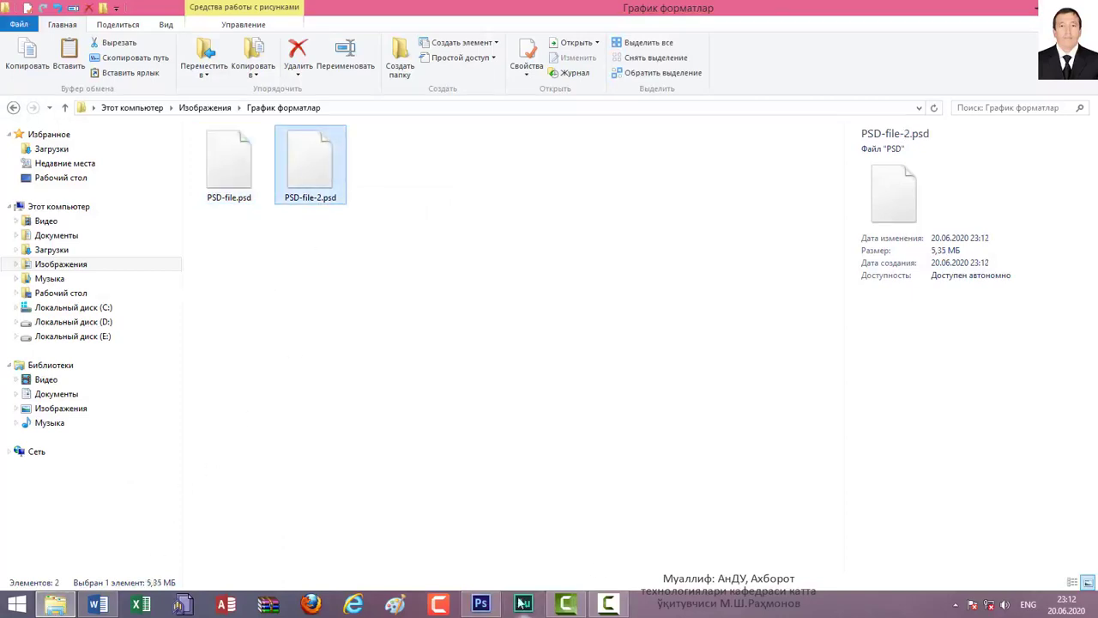
left_click(482, 605)
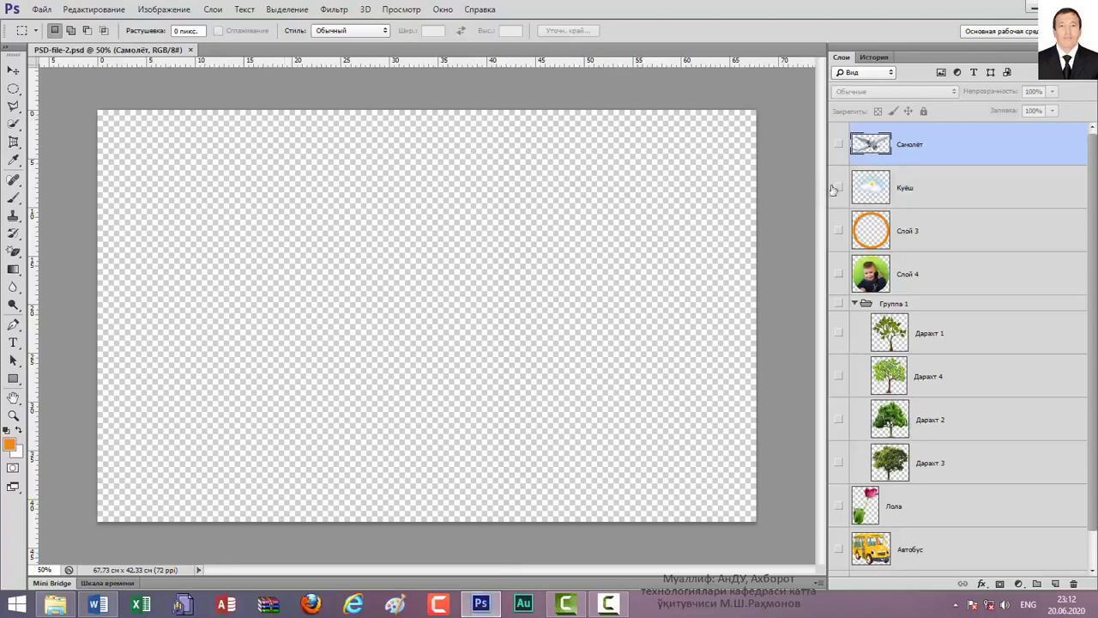
- Close PSD-file-2.psd and reopen it with Ctrl+O
left_click(191, 49)
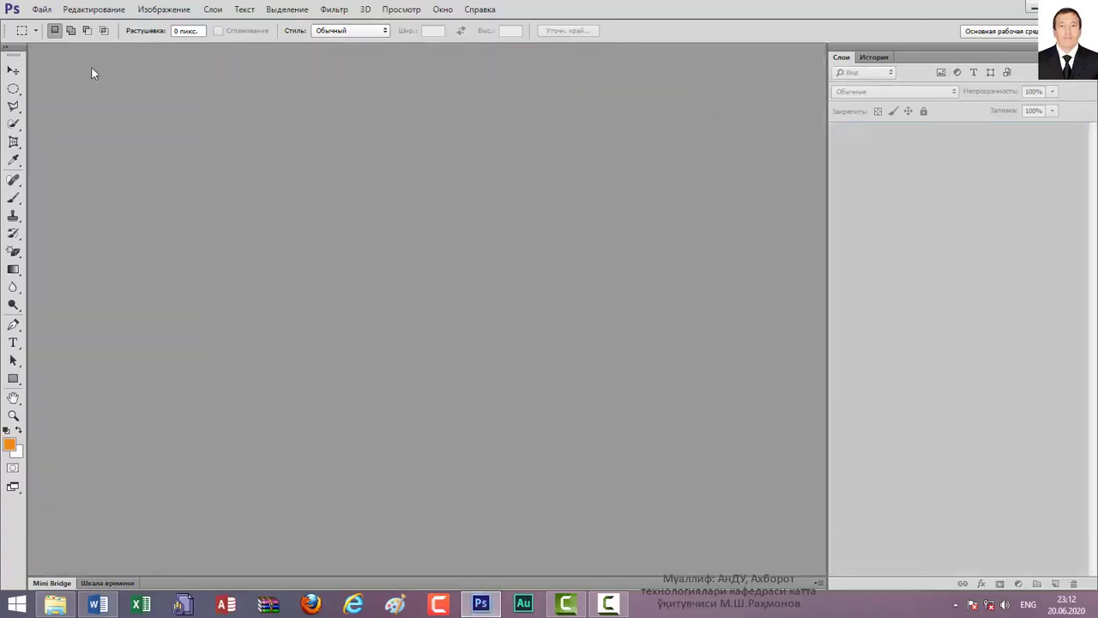
key("ctrl+o")
left_click(552, 144)
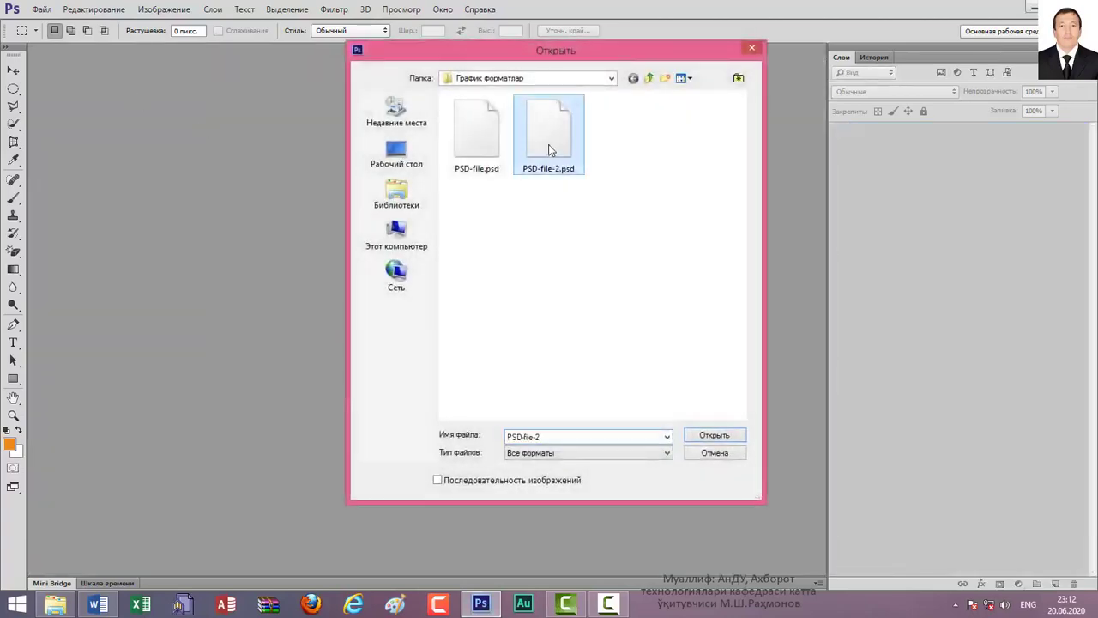
left_click(721, 438)
- Make all layers visible again, including Самолёт
right_click(840, 144)
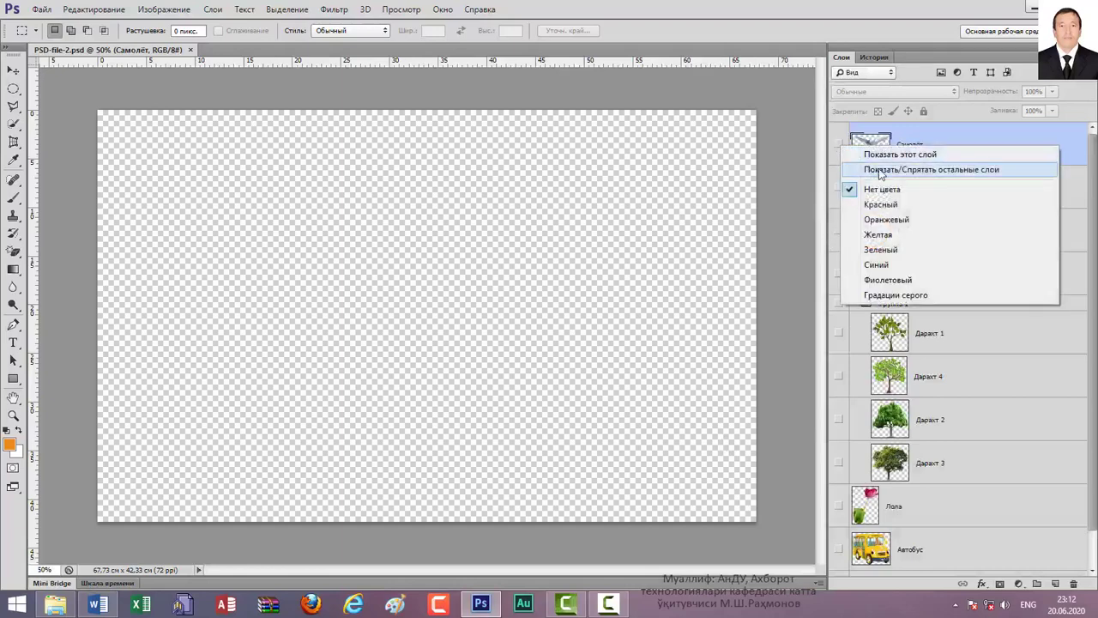
left_click(879, 169)
left_click(839, 144)
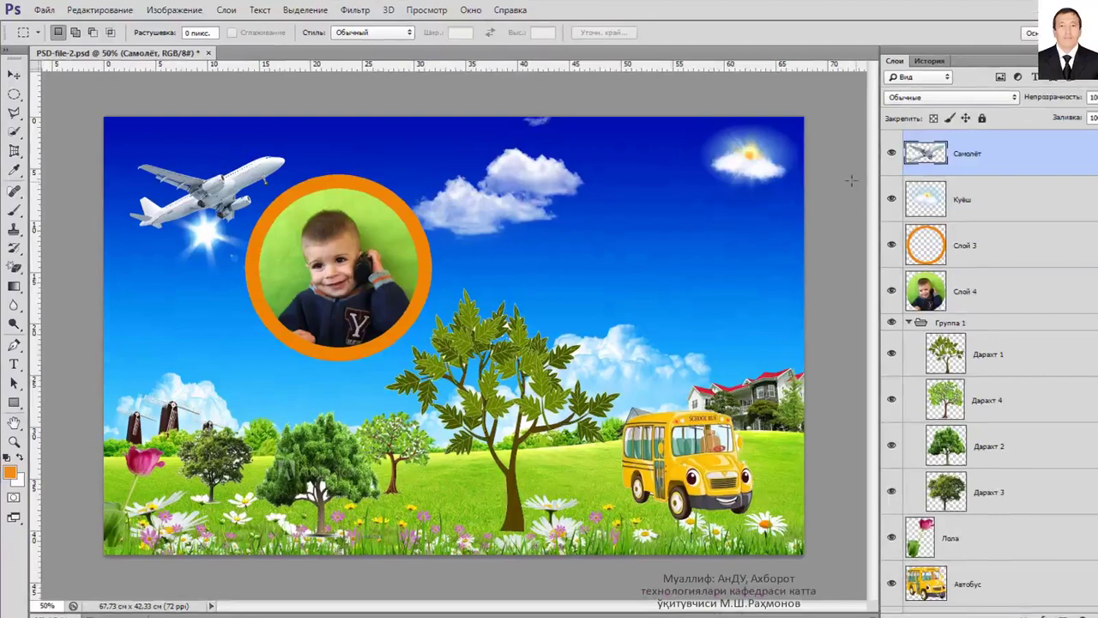
- Save a copy of the collage as JPG-file in JPEG format
left_click(45, 11)
left_click(89, 187)
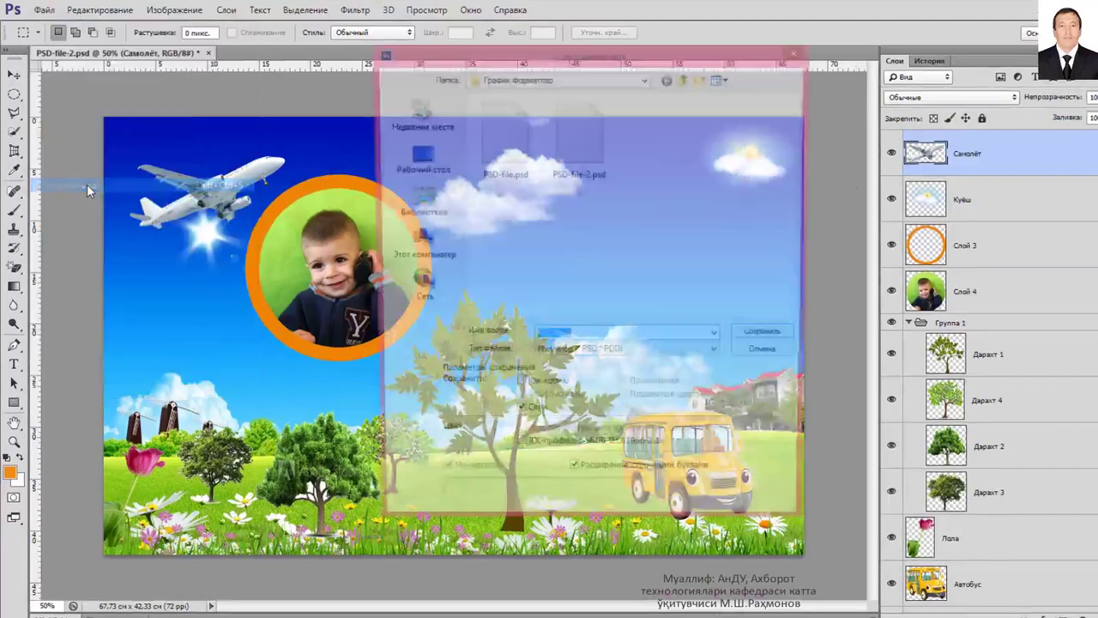
key("BackSpace")
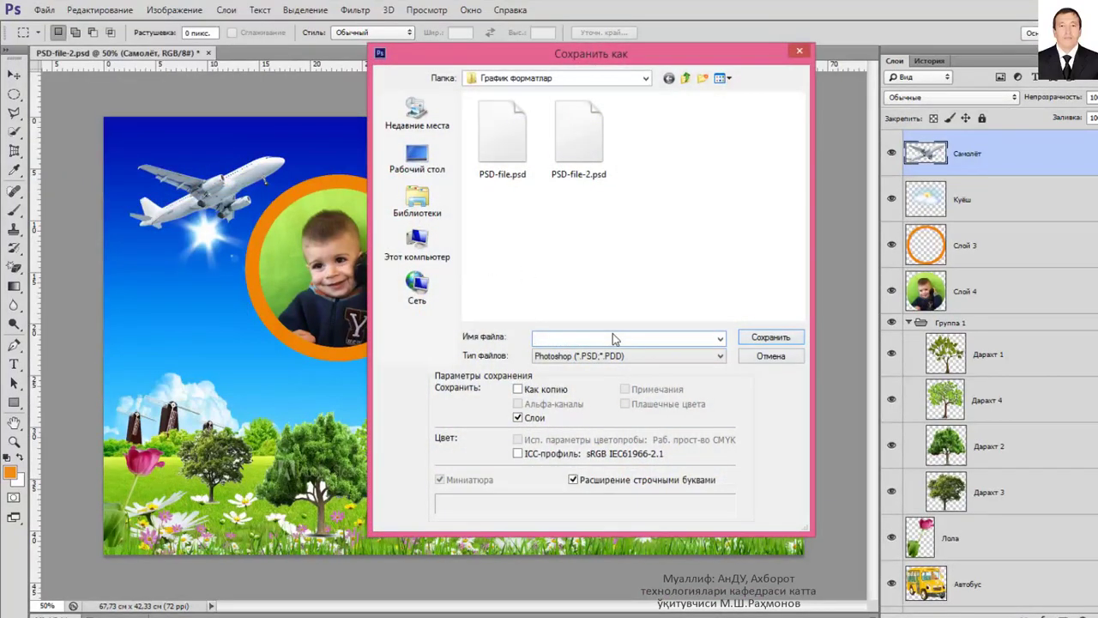
type("JP")
type("G-")
type("file")
left_click(670, 360)
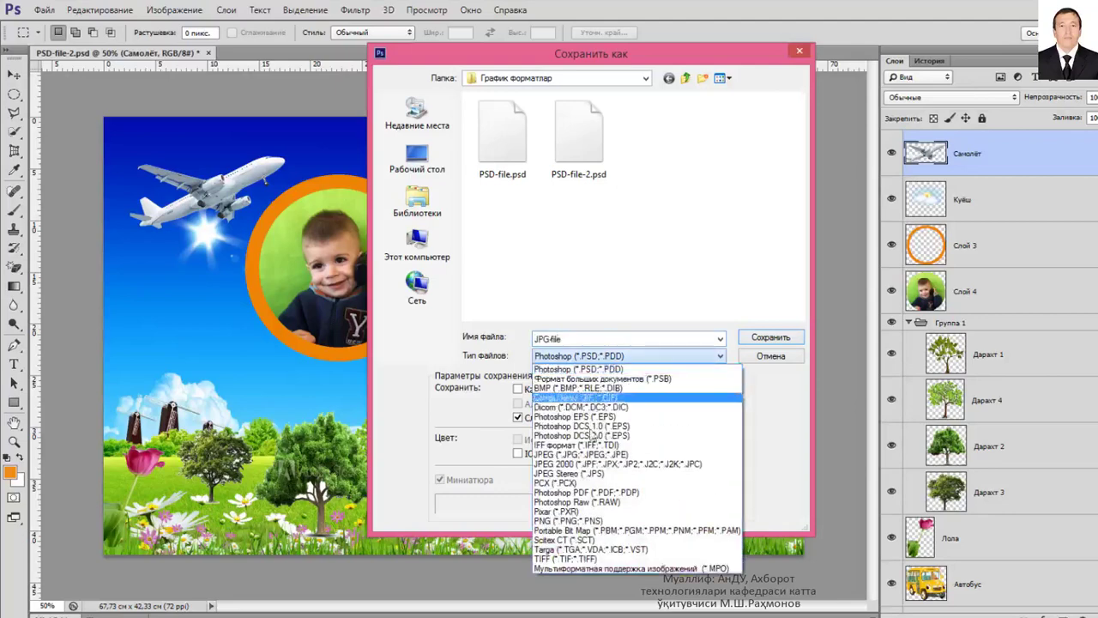
left_click(660, 454)
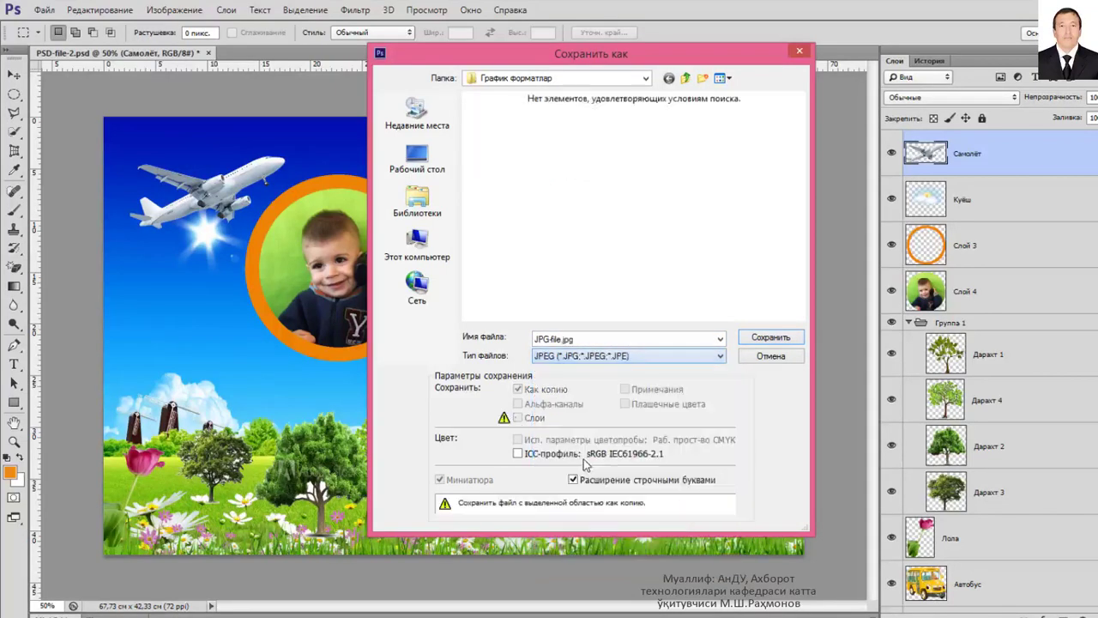
left_click(771, 338)
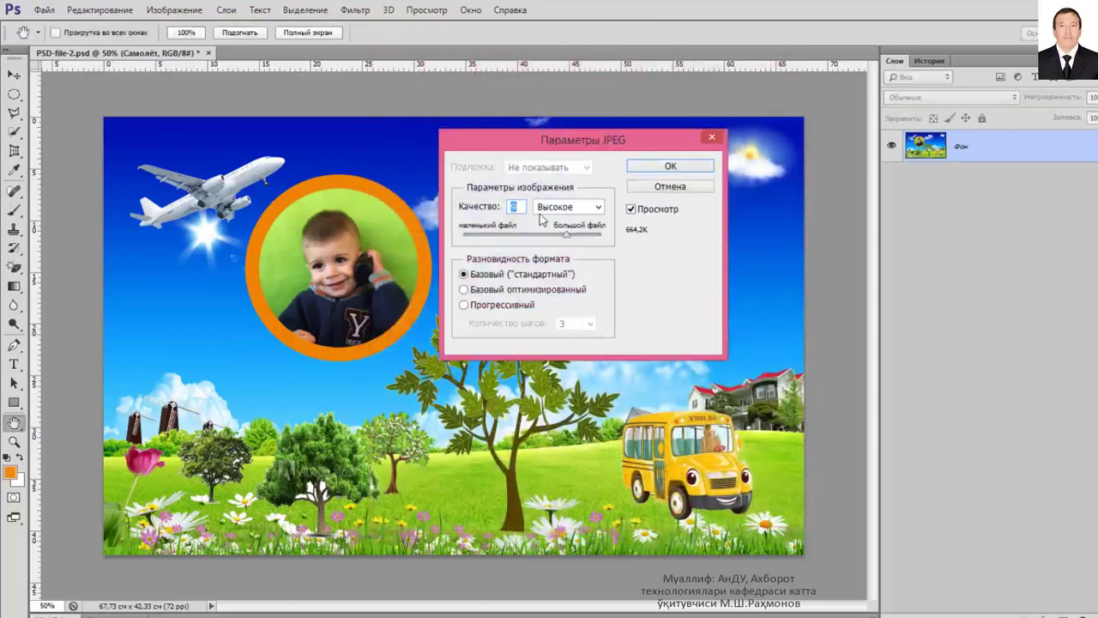
- Set JPEG quality to 9 (High) and confirm the save
left_click_drag(565, 233, 573, 233)
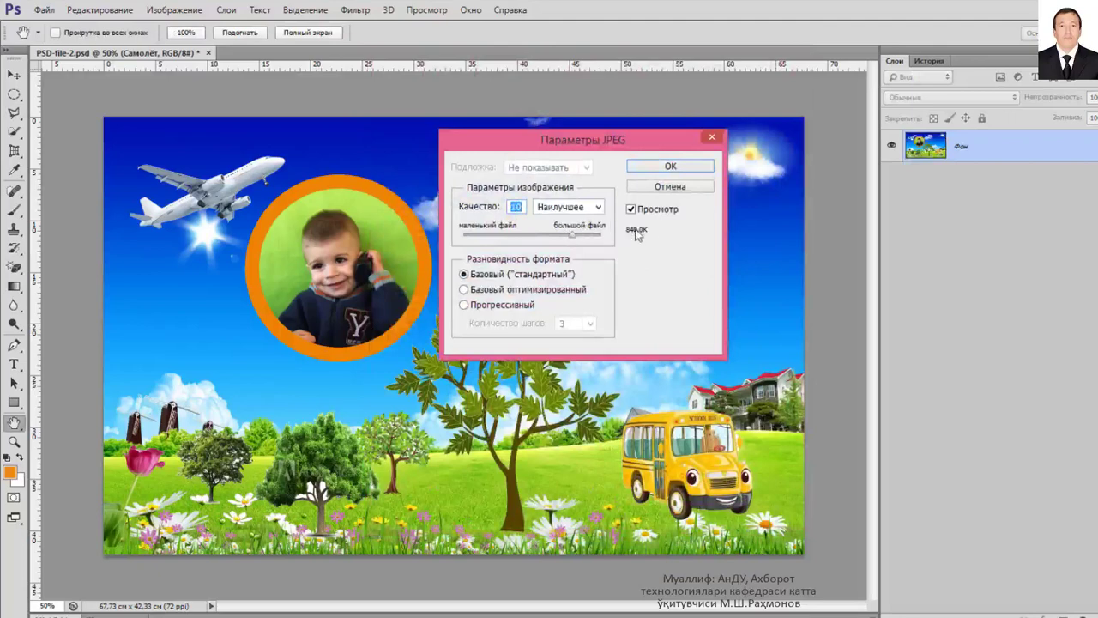
left_click_drag(573, 234, 566, 241)
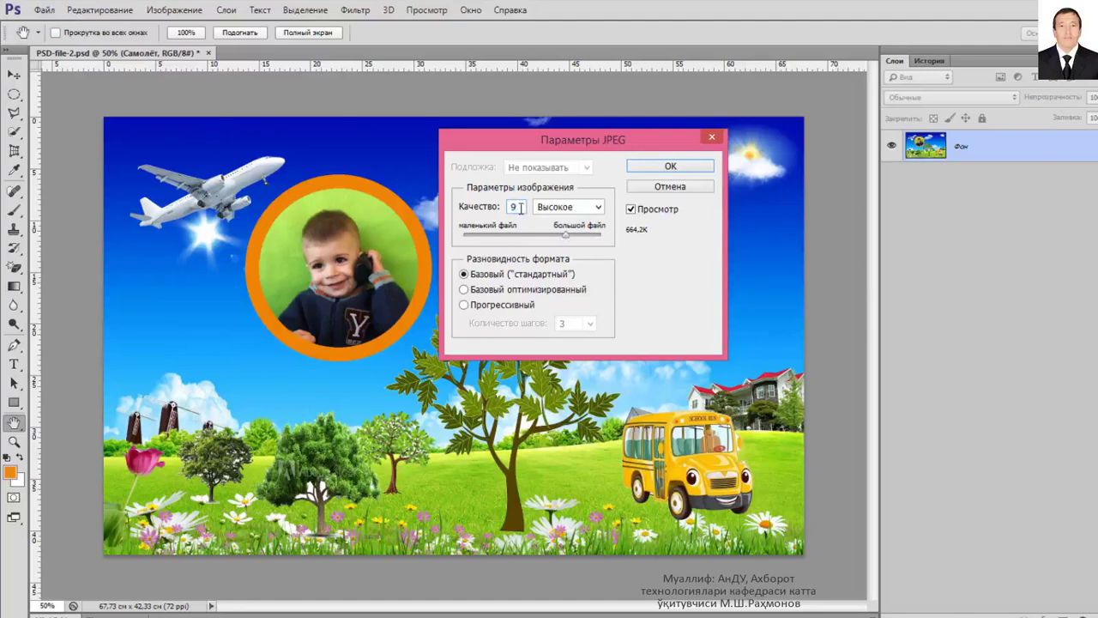
left_click(659, 167)
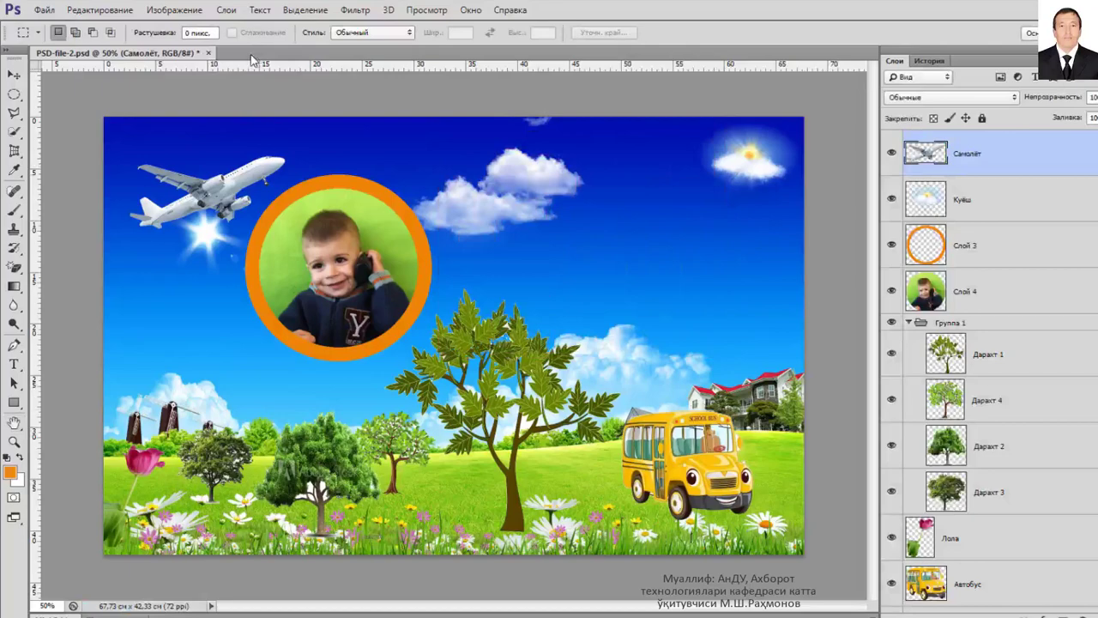
- Open JPG-file.jpg as a flattened Фон layer, select the Move tool, and bring up the saved-files folder
left_click(43, 10)
left_click(62, 40)
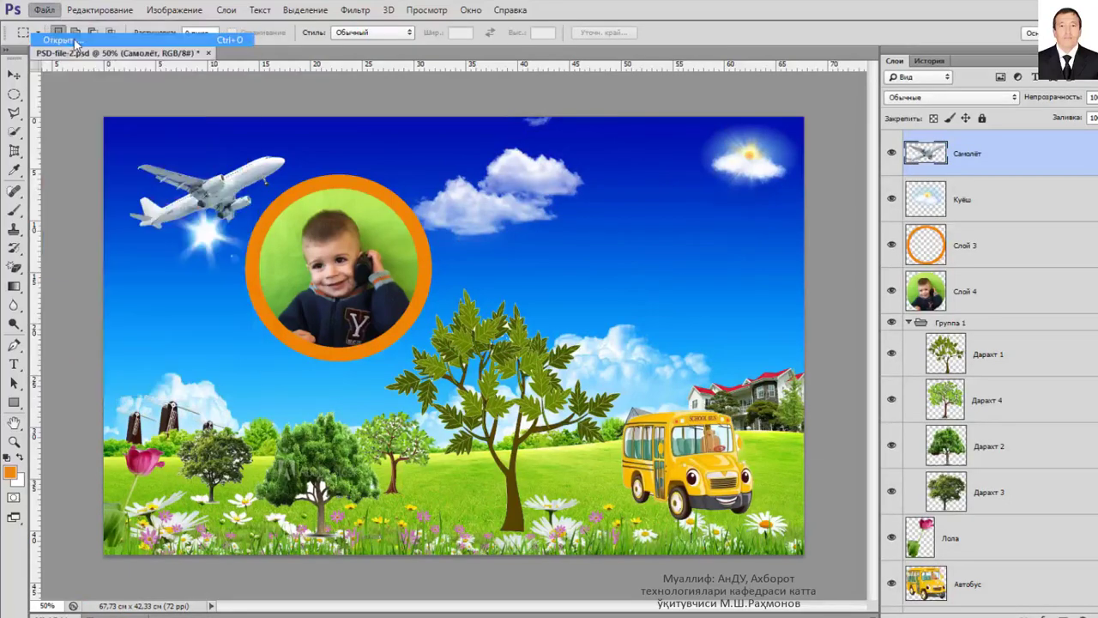
left_click(504, 163)
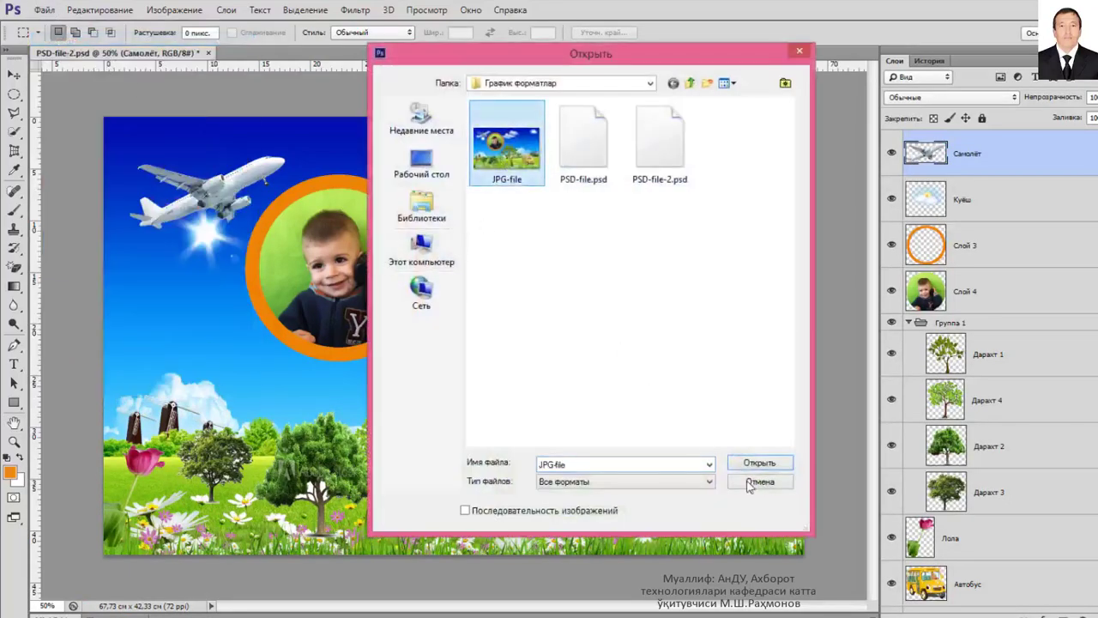
left_click(770, 463)
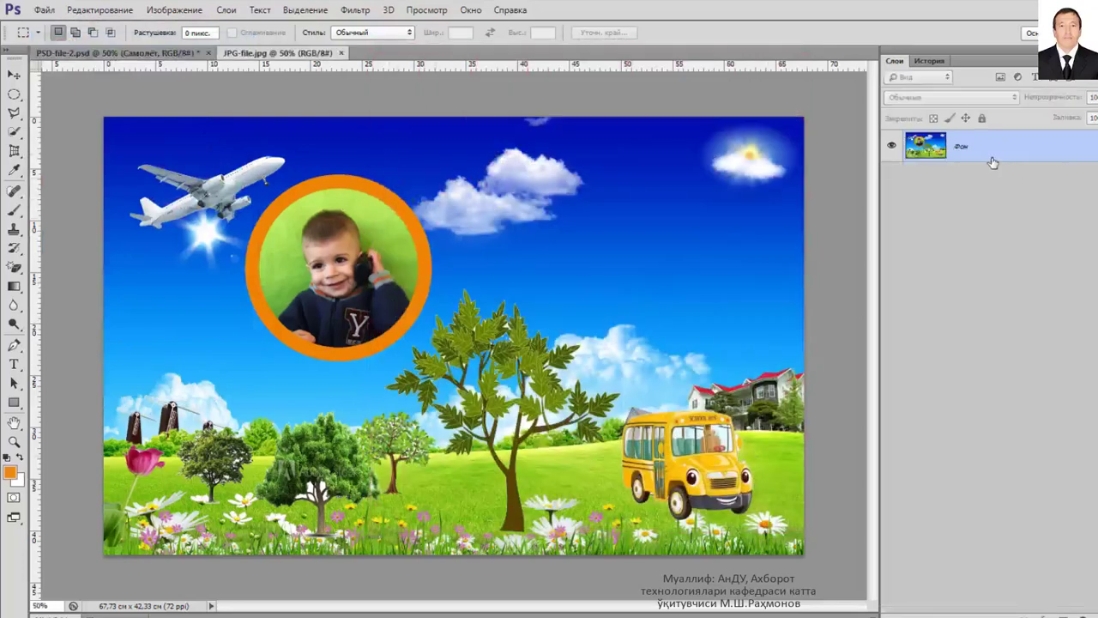
key("v")
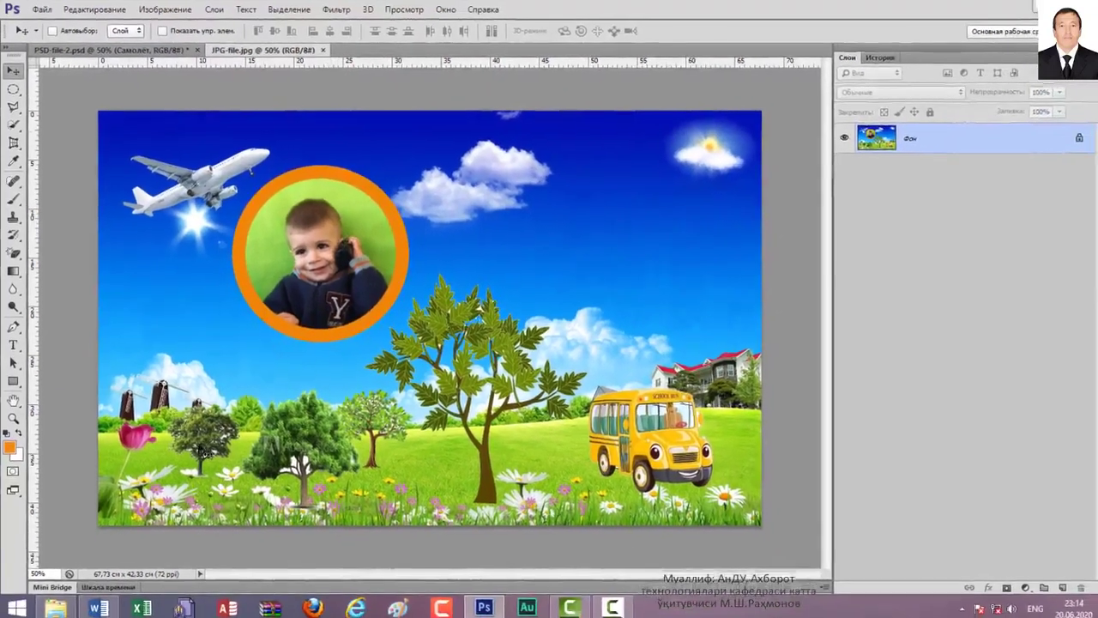
left_click(71, 601)
- Compare JPG-file (660 КБ) with PSD-file.psd (9,04 МБ) in Explorer, then return to Photoshop
left_click(221, 191)
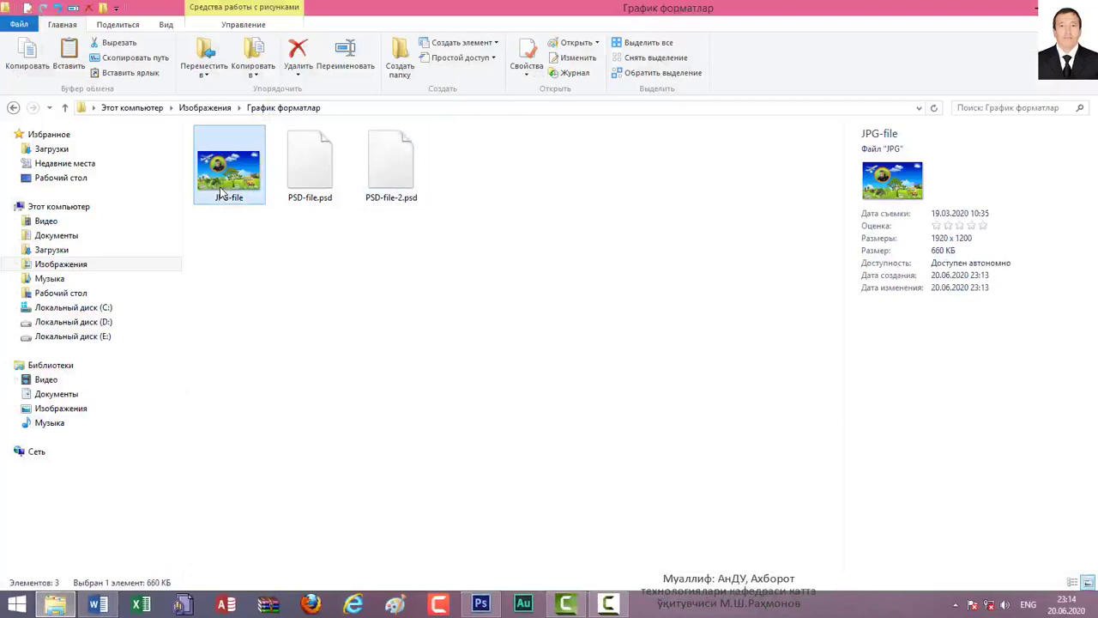
left_click(311, 182)
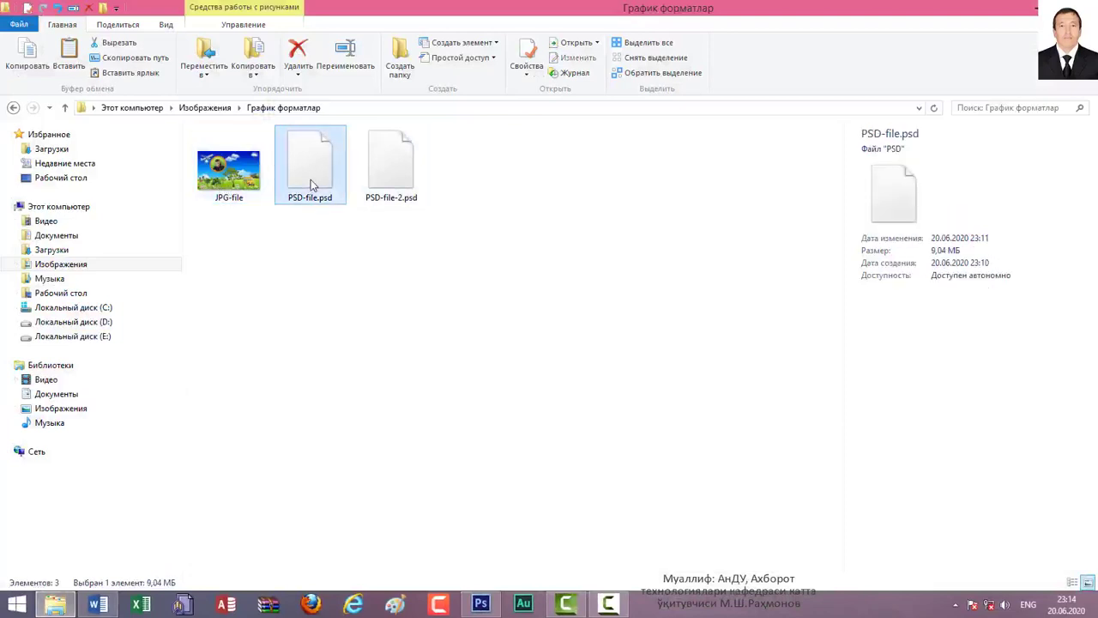
left_click(230, 178)
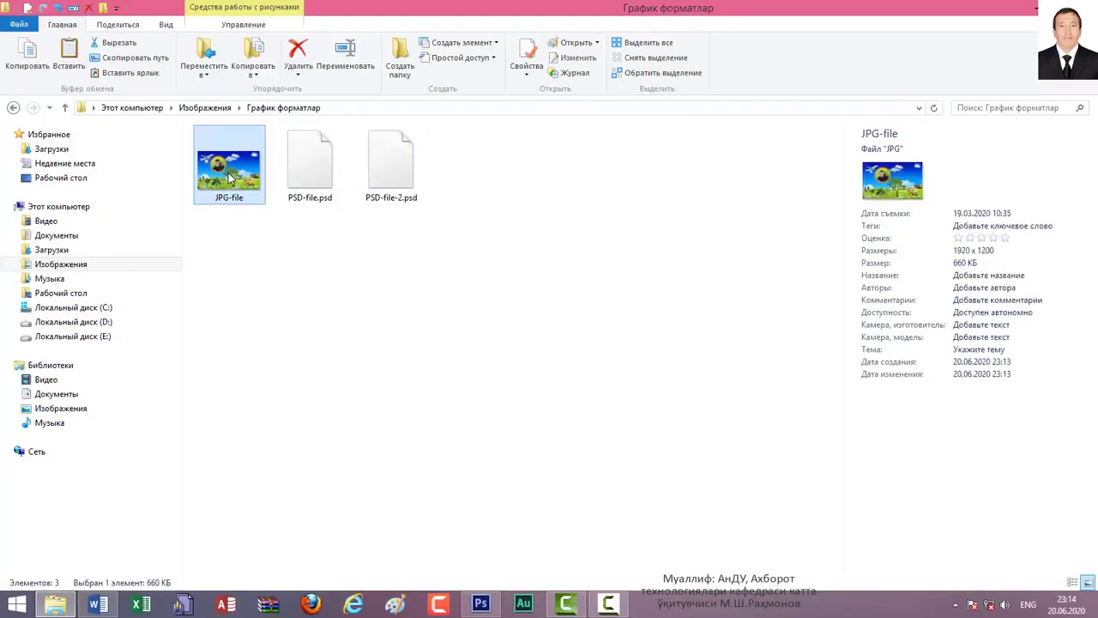
mouse_move(229, 172)
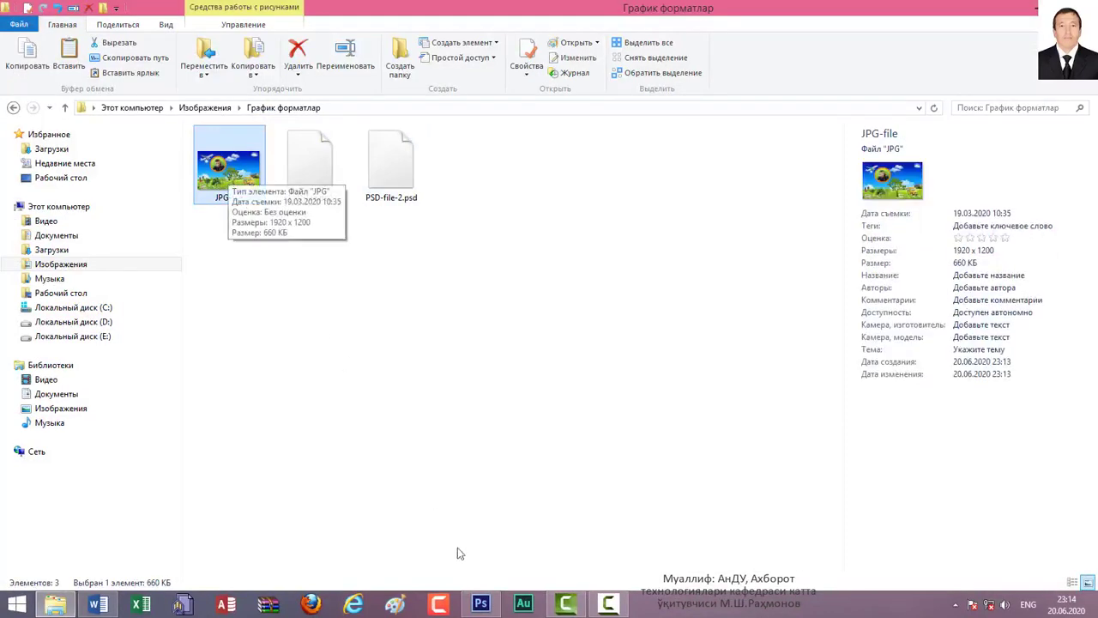
left_click(481, 605)
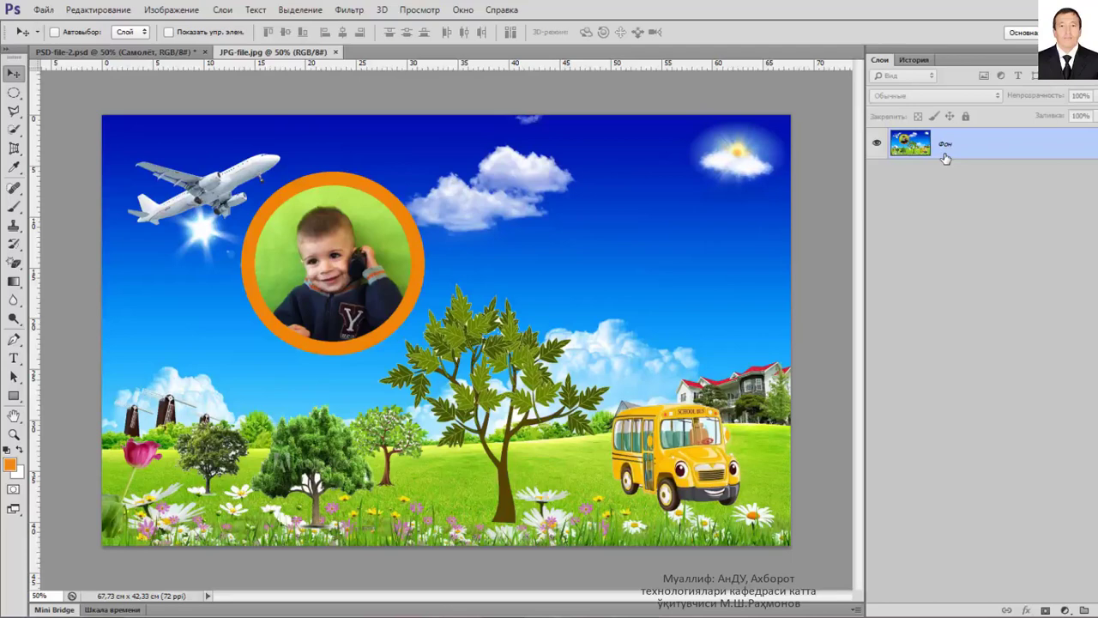
- Close JPG-file.jpg so only the layered PSD-file-2.psd stays open
left_click(112, 52)
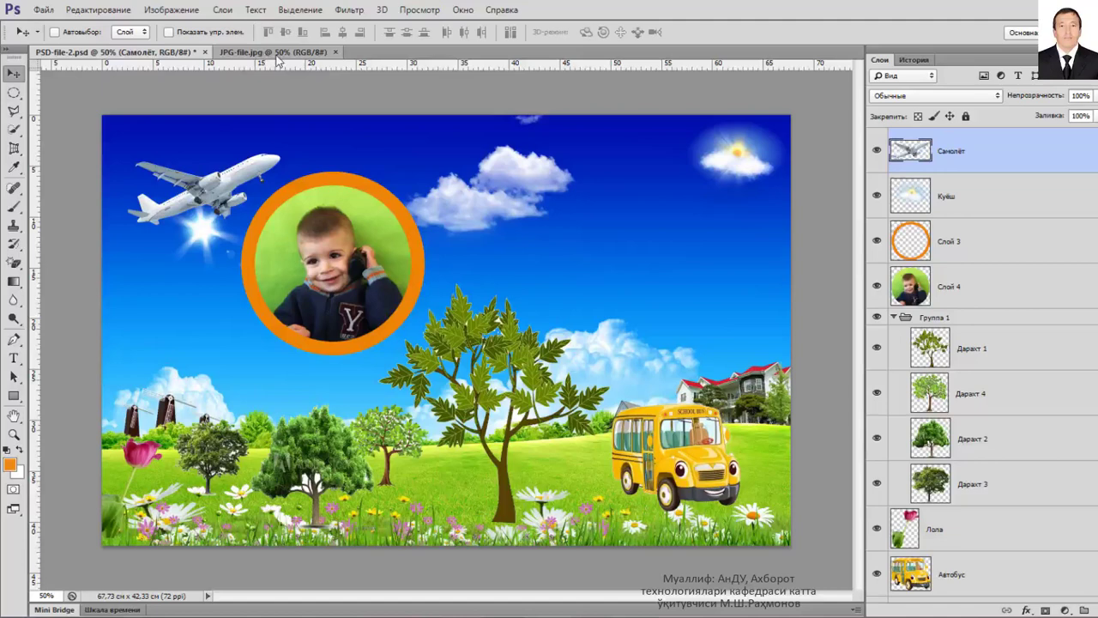
left_click(279, 54)
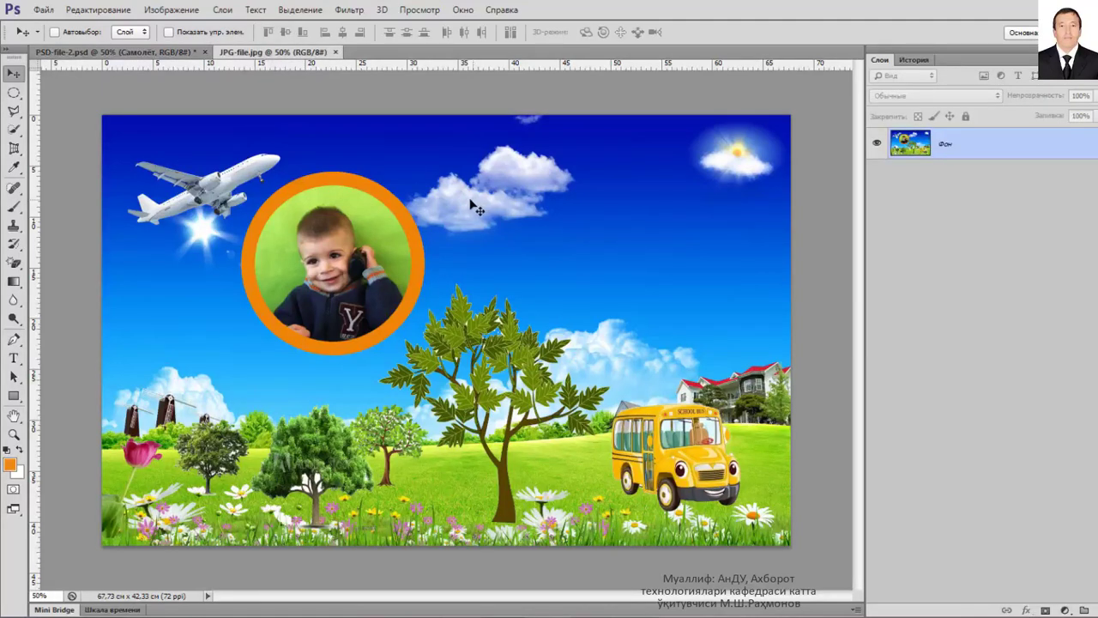
left_click(336, 53)
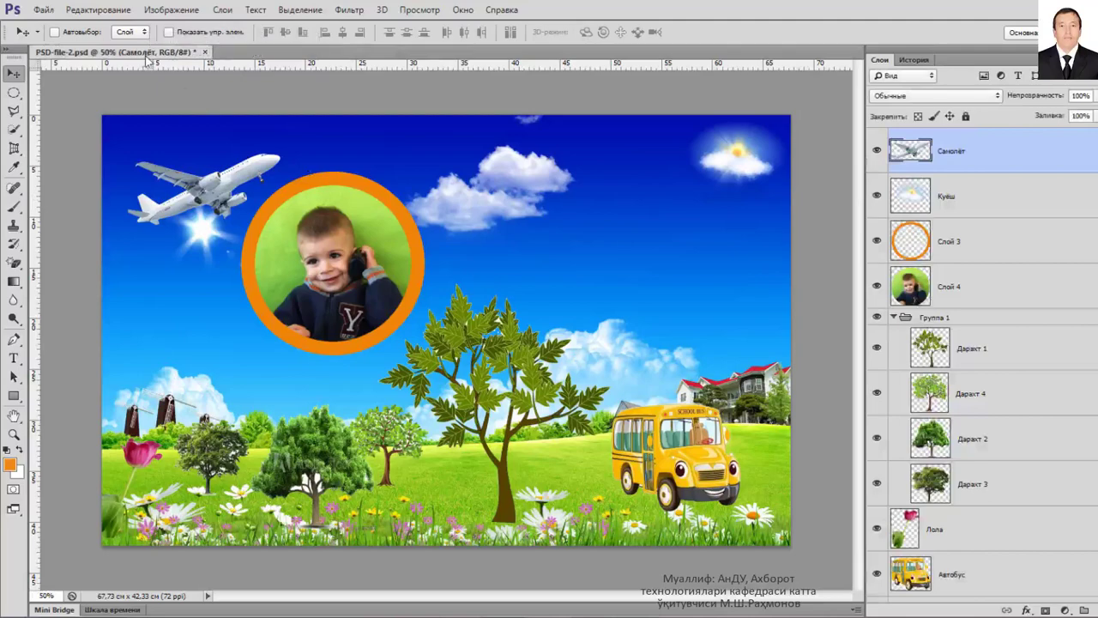
- Save a flattened CompuServe GIF copy named GIF-file.gif with a 256-colour local palette
left_click(44, 9)
left_click(110, 182)
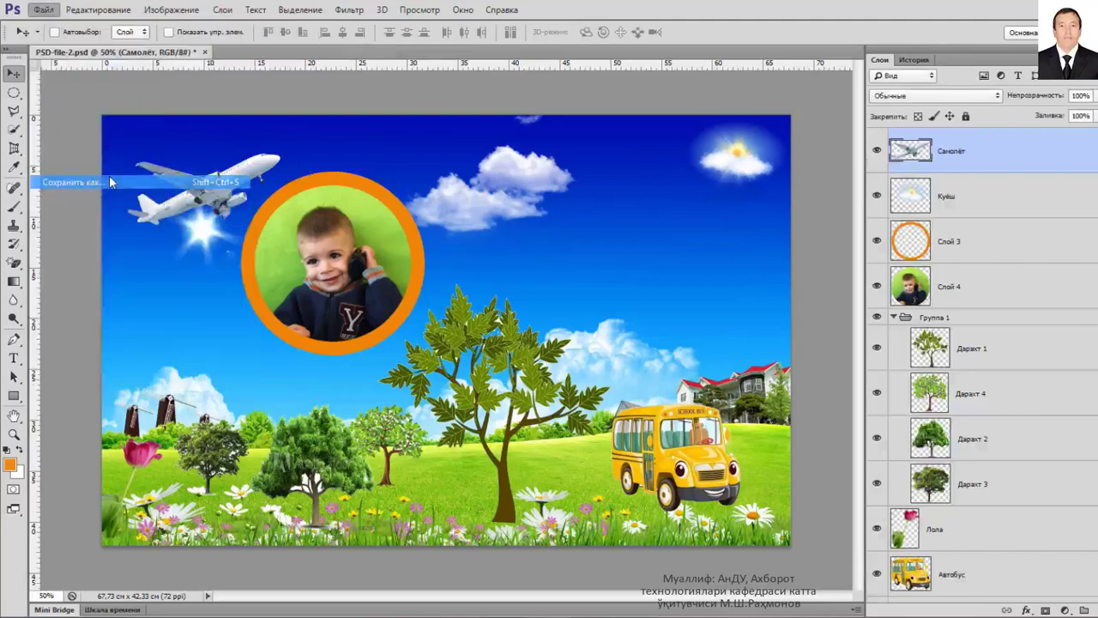
key("BackSpace")
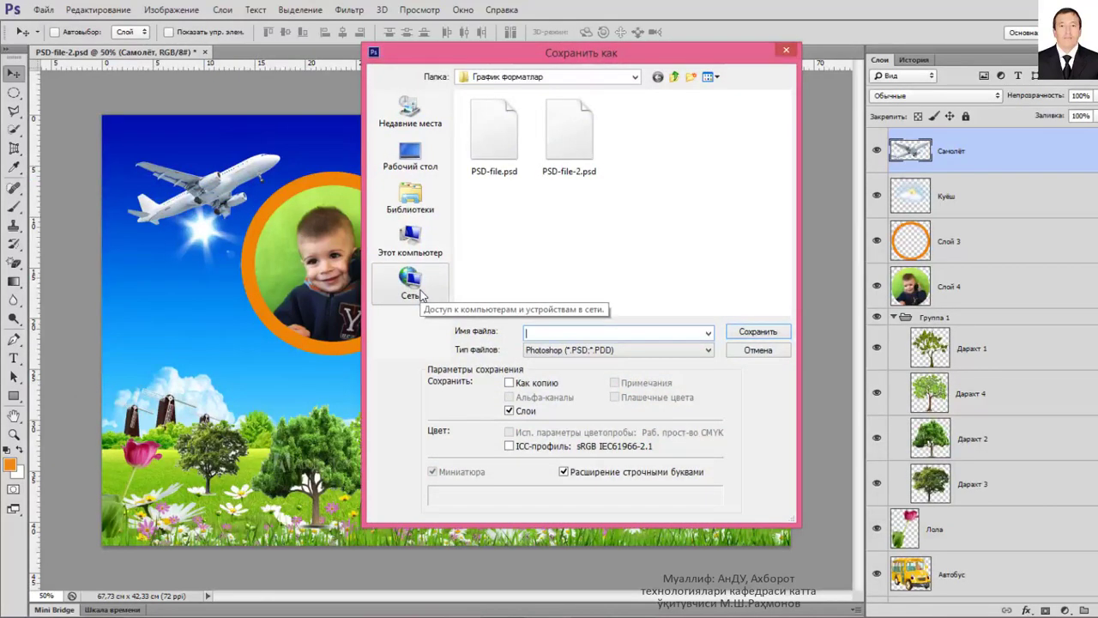
type("GI")
type("F-")
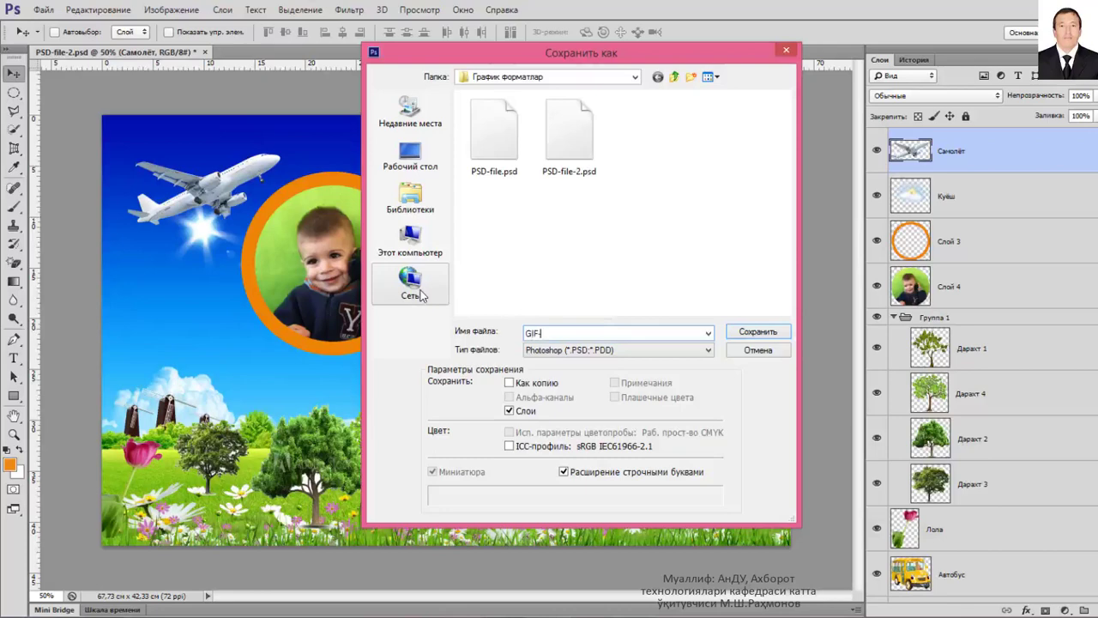
type("fi")
type("le")
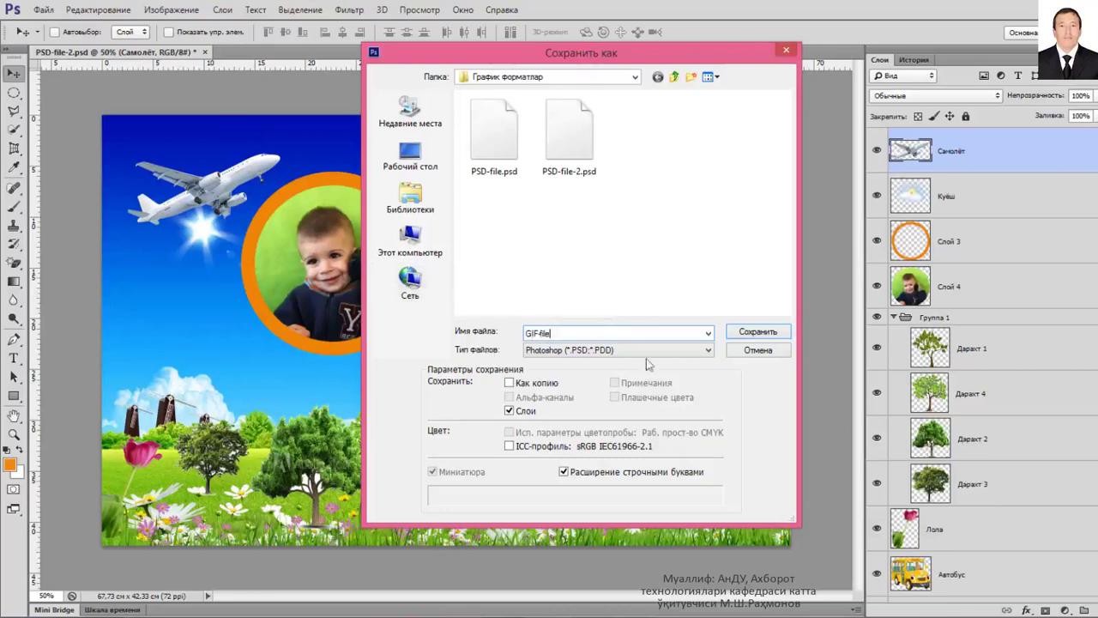
left_click(702, 352)
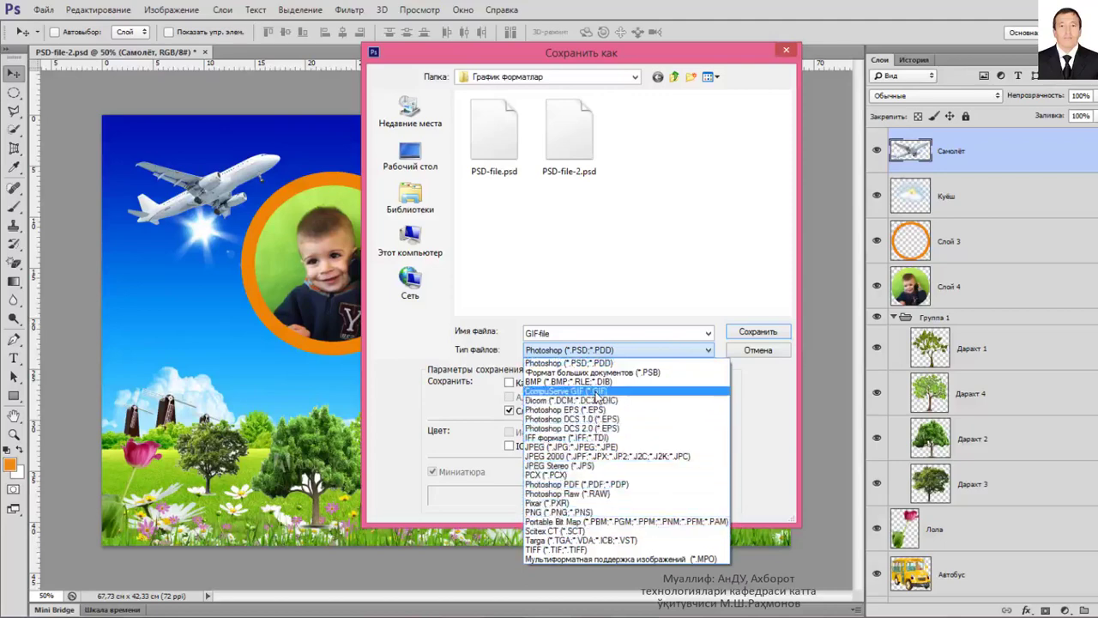
left_click(596, 393)
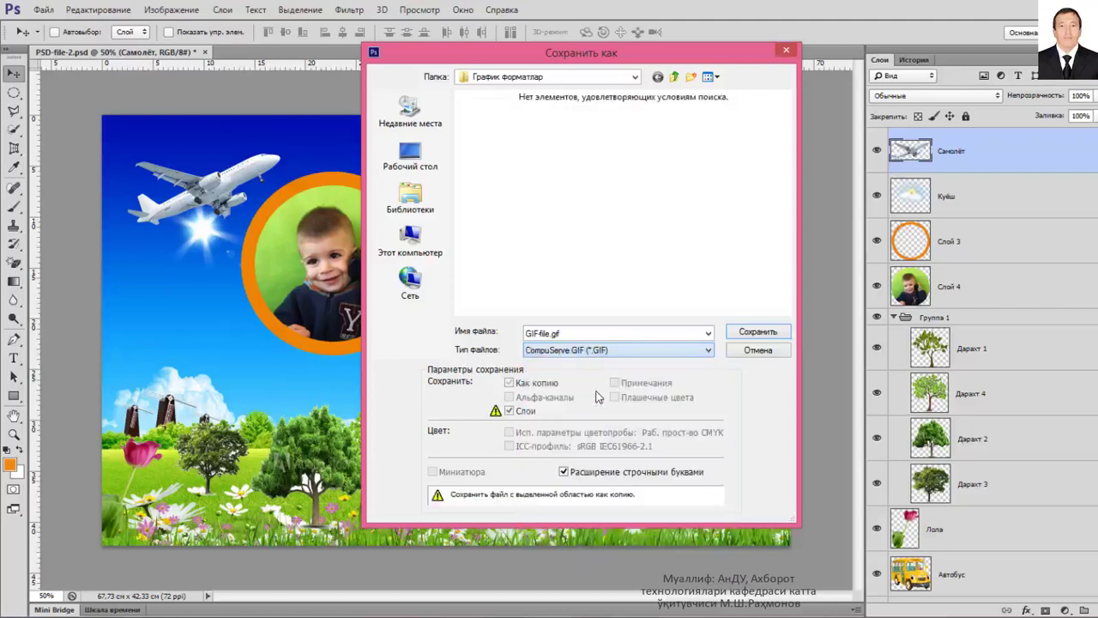
left_click(755, 334)
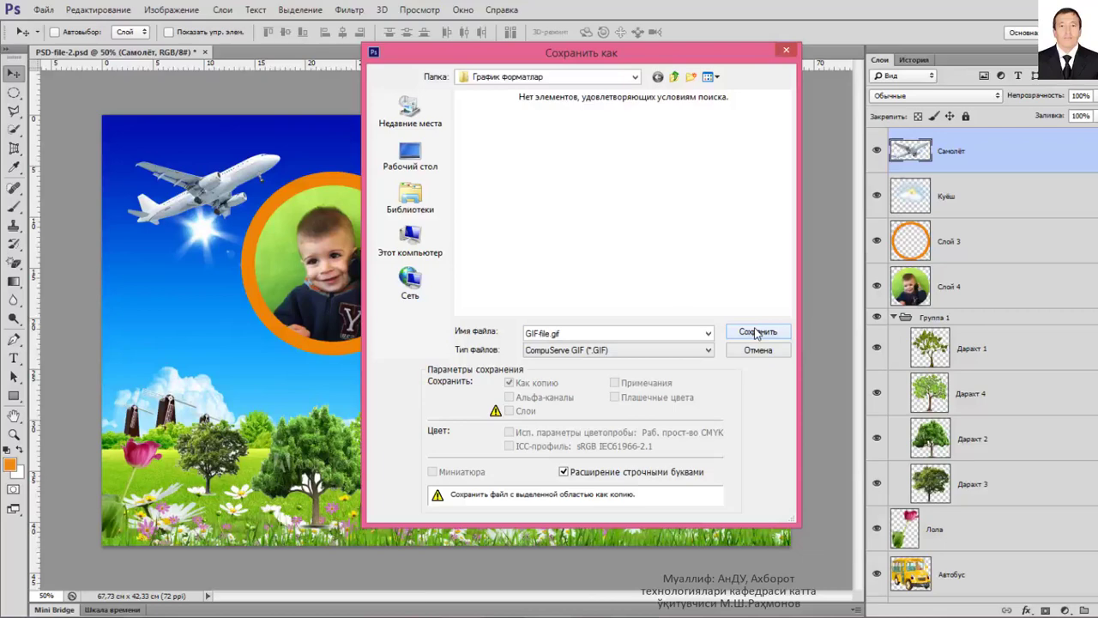
left_click(755, 334)
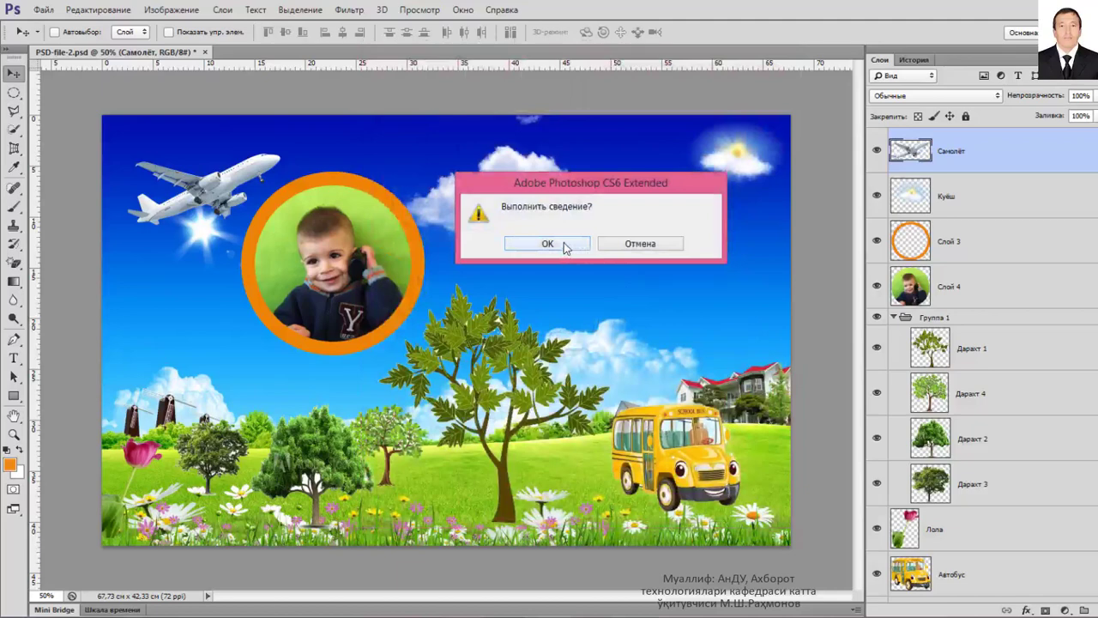
left_click(548, 244)
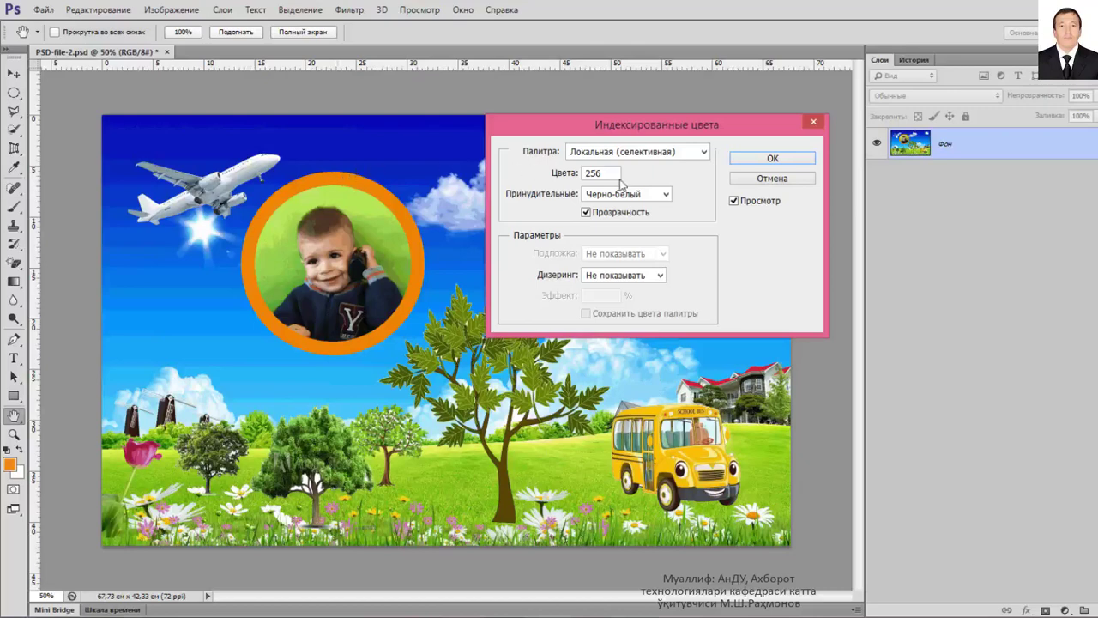
left_click(774, 159)
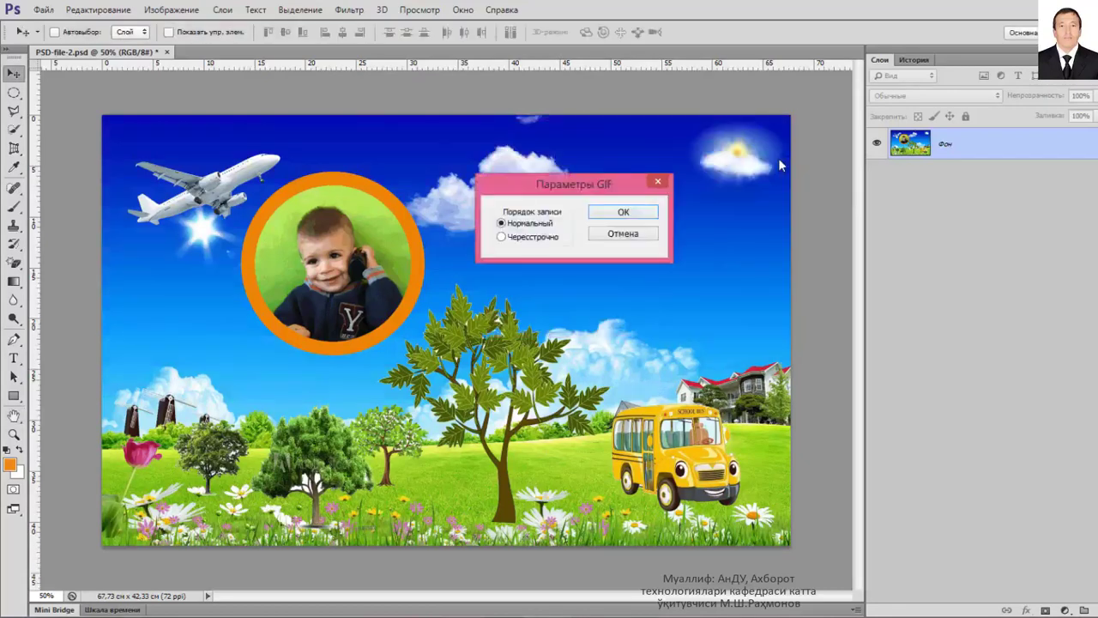
left_click(644, 211)
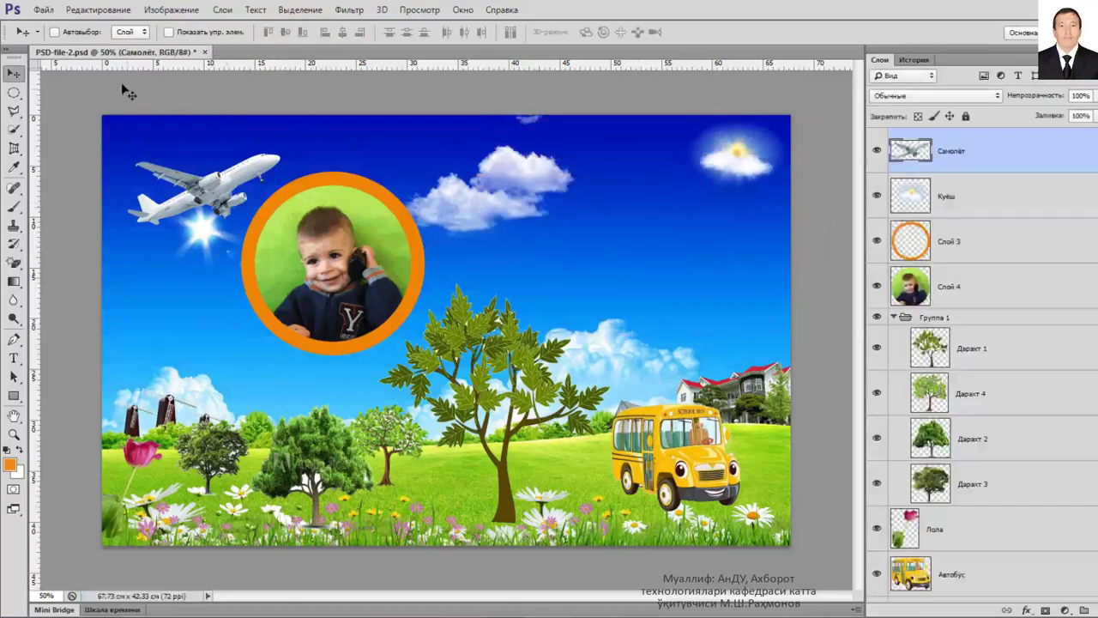
- Open GIF-file.gif in its own tab beside PSD-file-2.psd
left_click(39, 11)
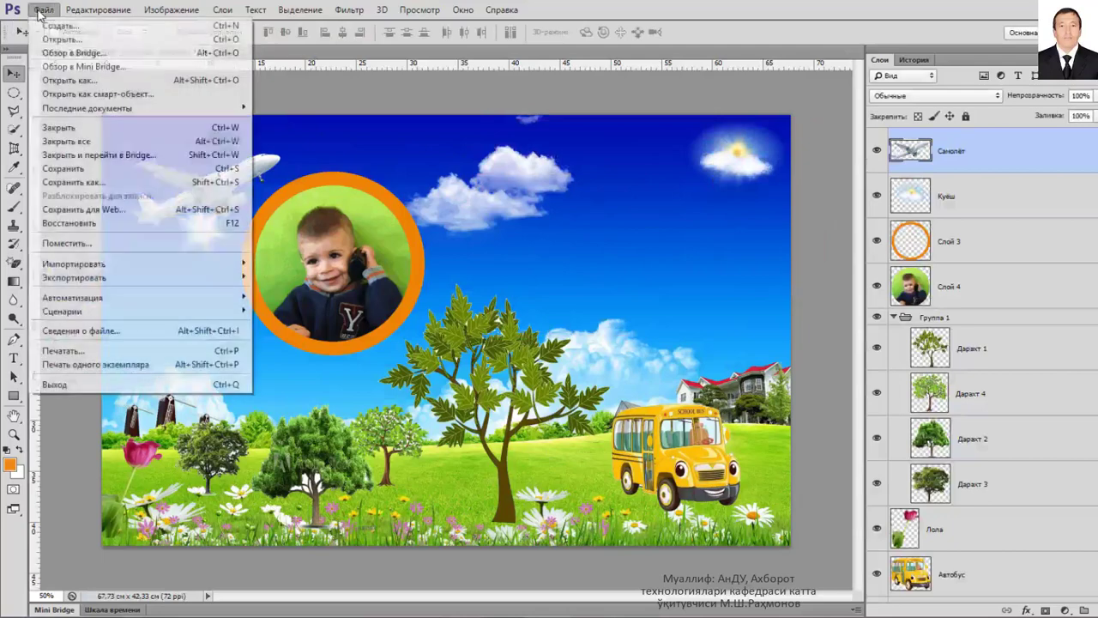
left_click(65, 39)
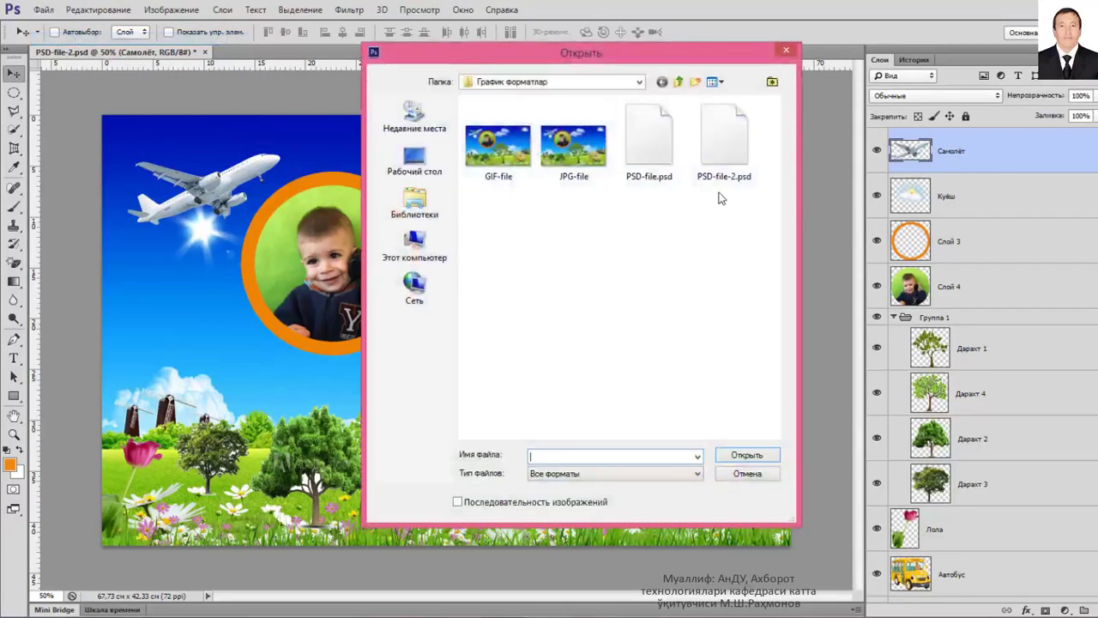
left_click(519, 154)
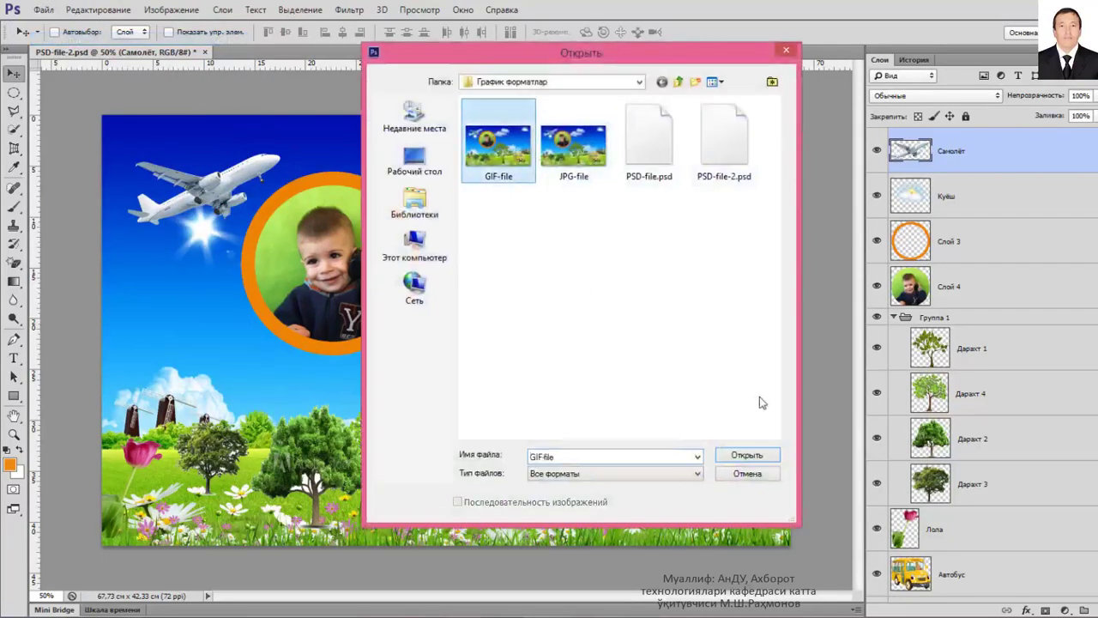
left_click(755, 455)
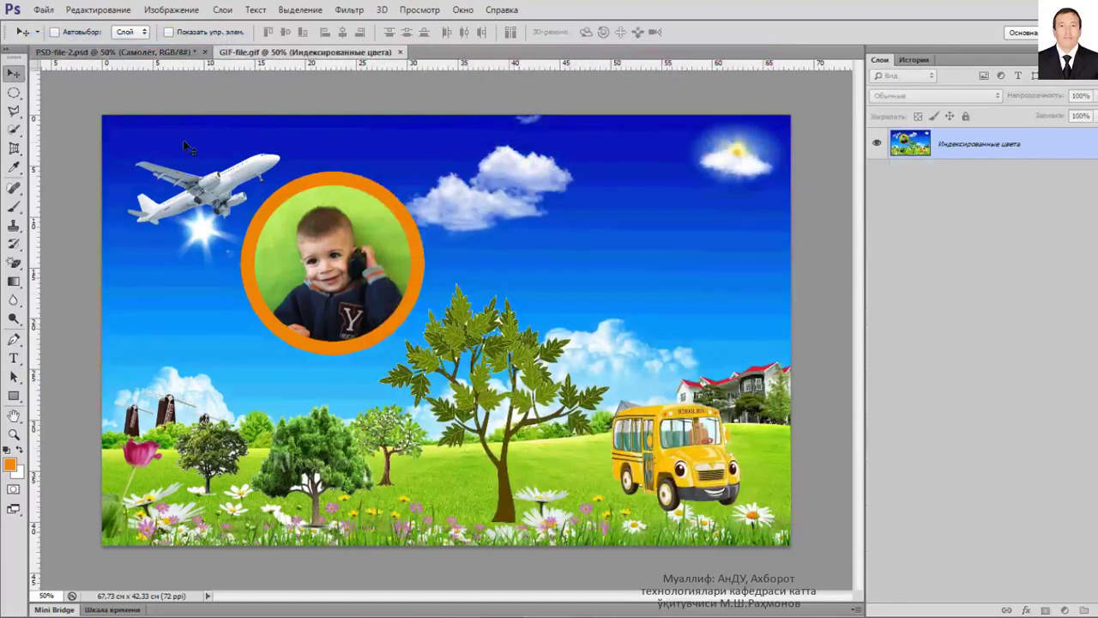
- Bring GIF-file.gif to front, try dragging it into PSD-file-2, and show Image > Mode
mouse_move(307, 170)
left_mouse_down()
mouse_move(152, 71)
mouse_move(296, 245)
left_mouse_up()
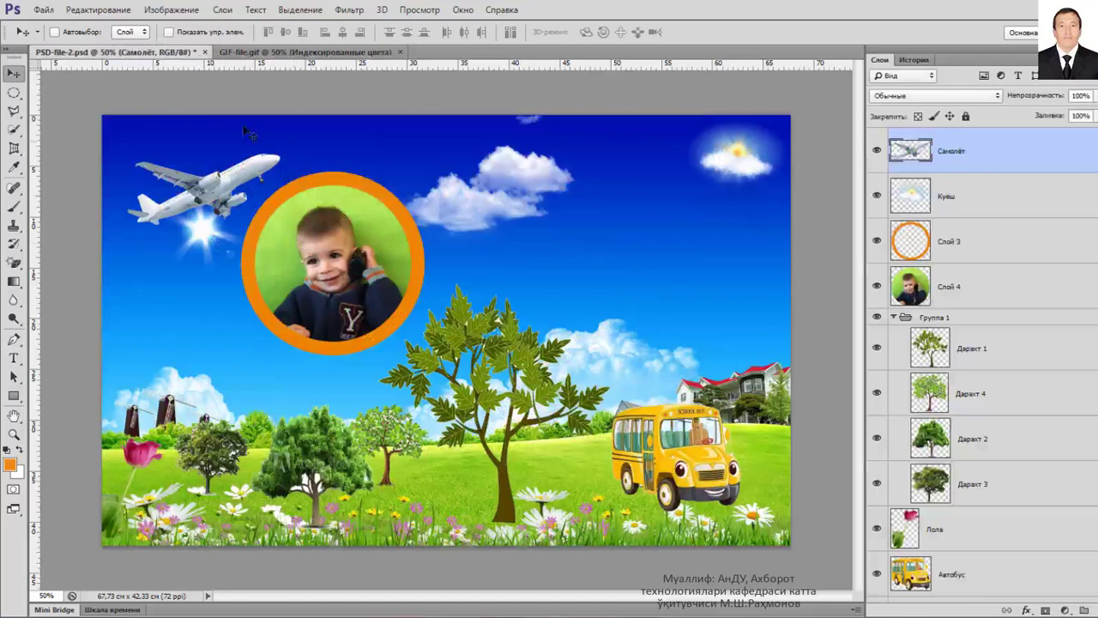
left_click(292, 53)
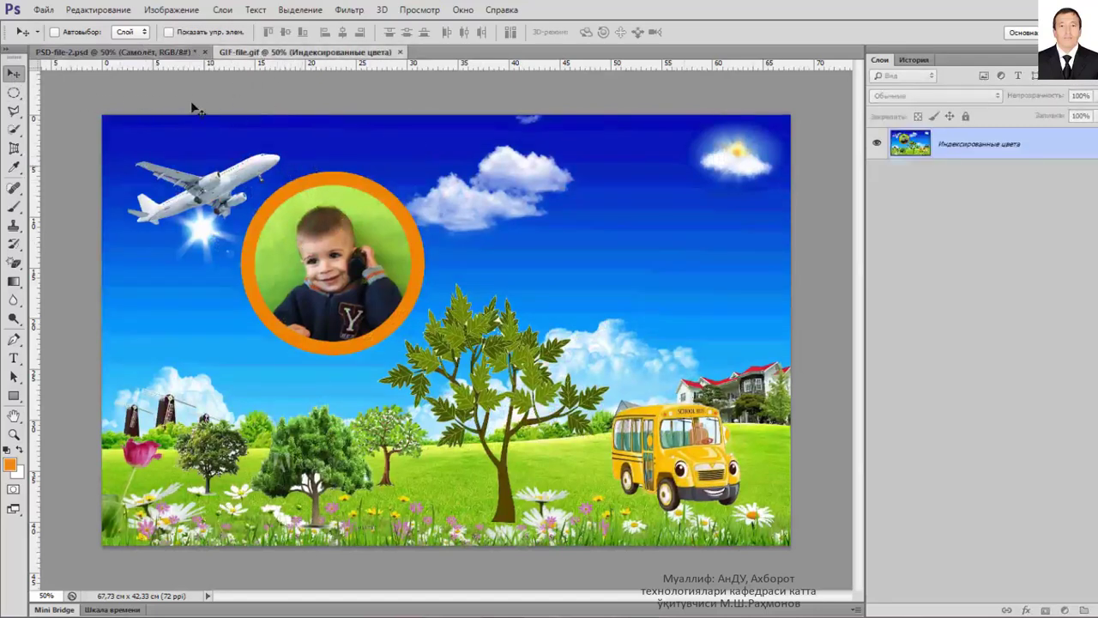
mouse_move(214, 178)
left_mouse_down()
mouse_move(156, 66)
mouse_move(222, 79)
mouse_move(258, 51)
left_mouse_up()
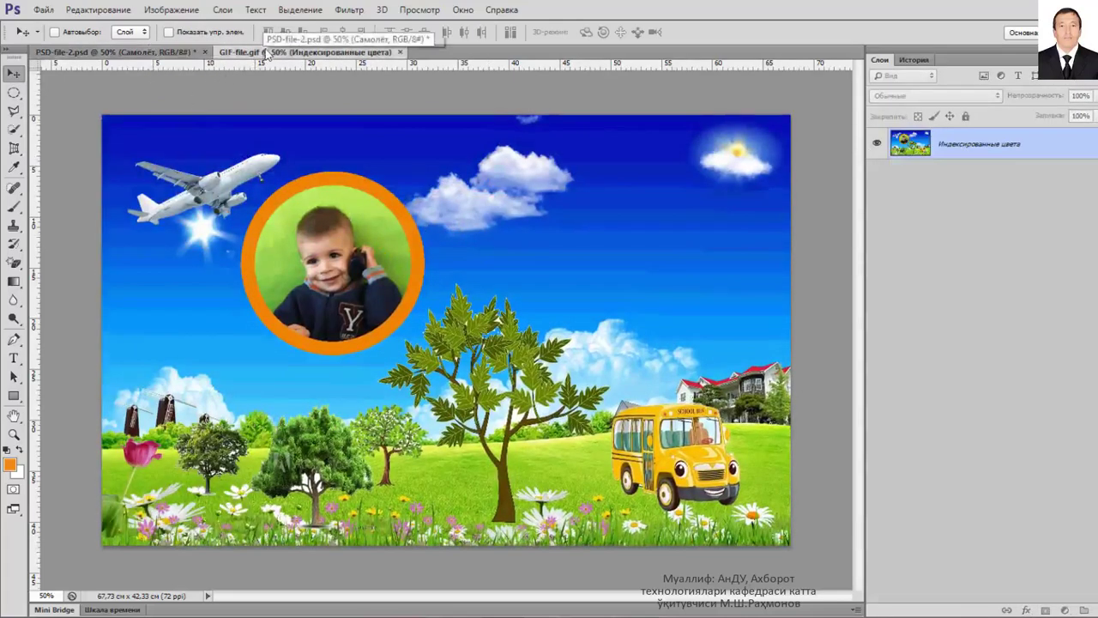
left_click(172, 9)
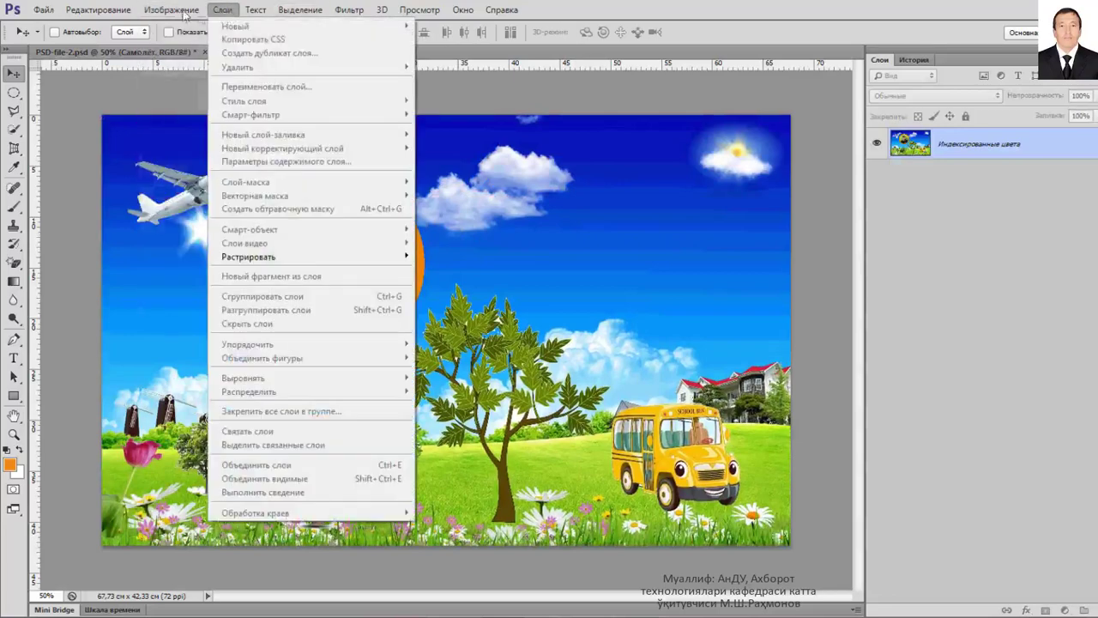
mouse_move(168, 26)
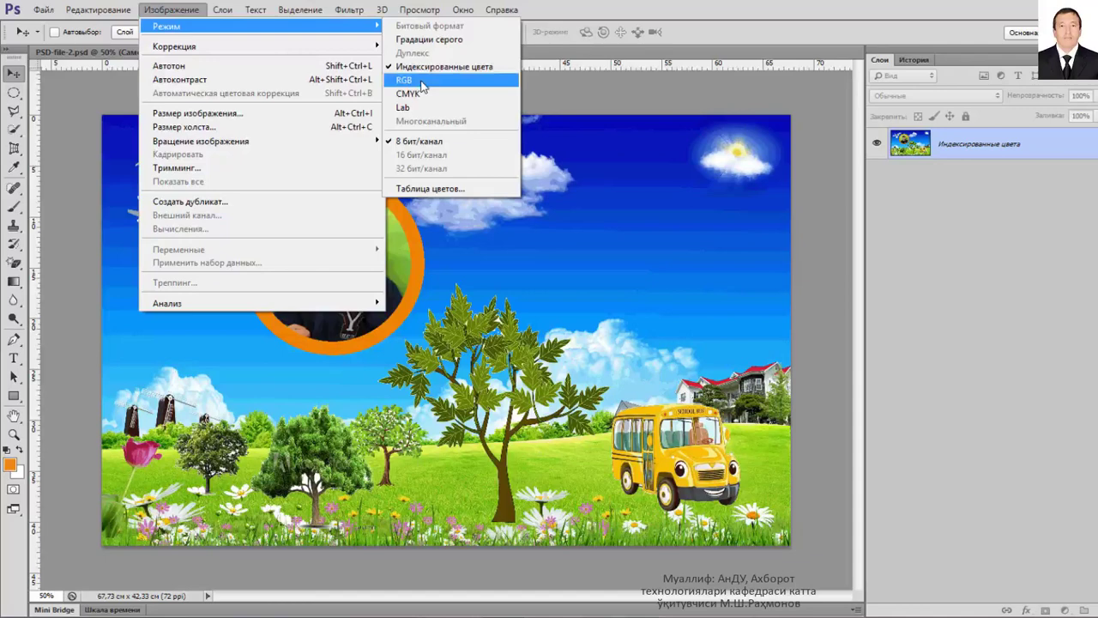
- Convert the GIF image to RGB, drag it into PSD-file-2, then remove the copied layer
left_click(422, 81)
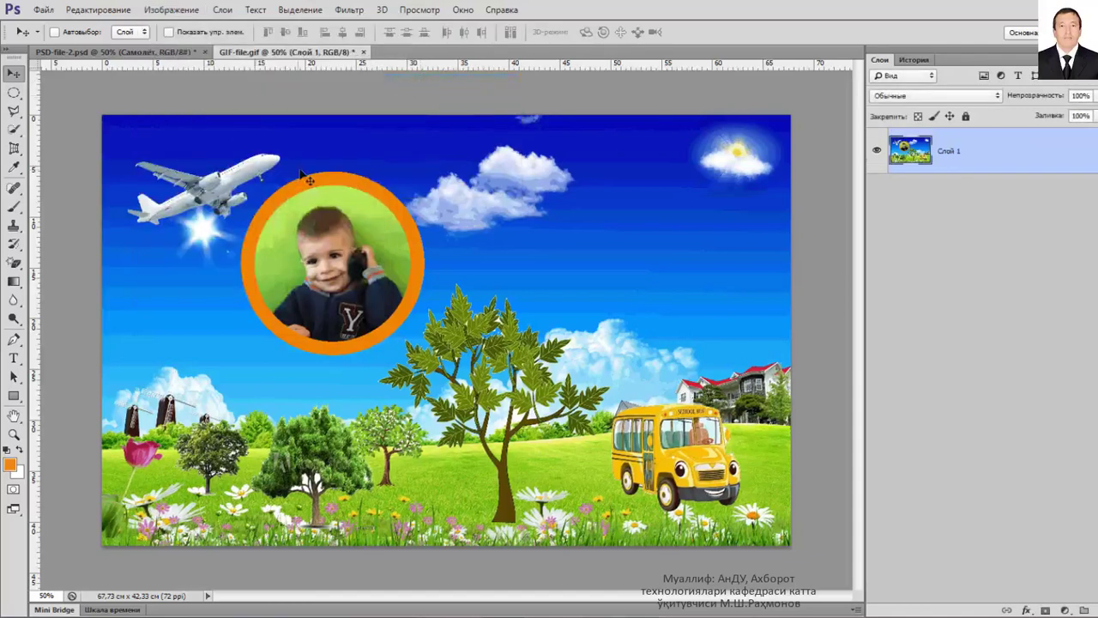
left_click_drag(309, 180, 160, 54)
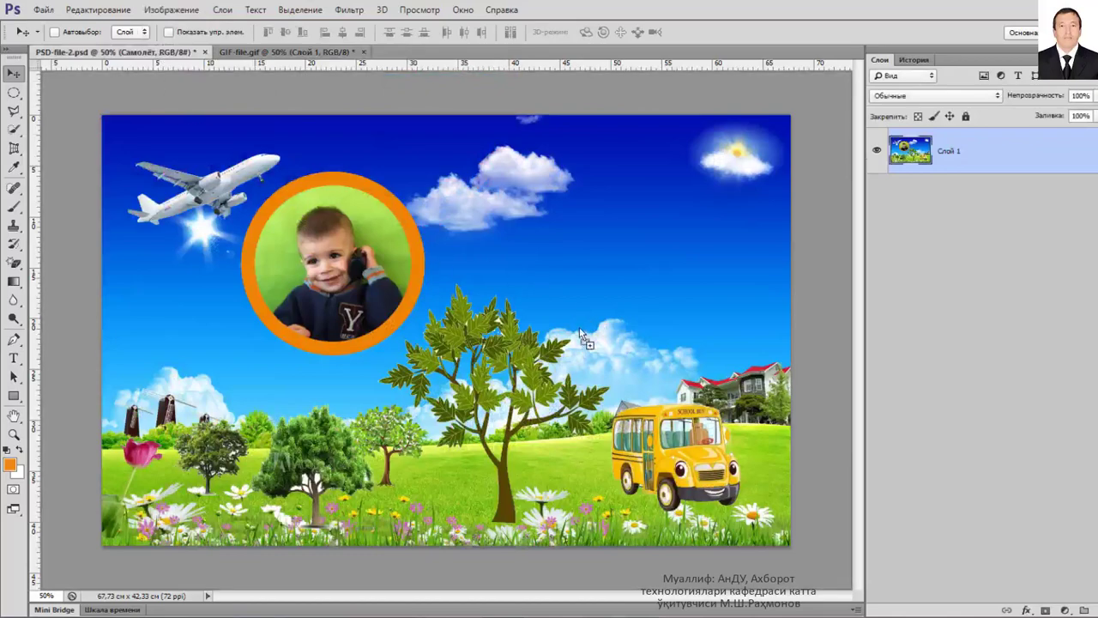
mouse_move(161, 55)
left_mouse_down()
mouse_move(579, 327)
mouse_move(402, 275)
left_mouse_up()
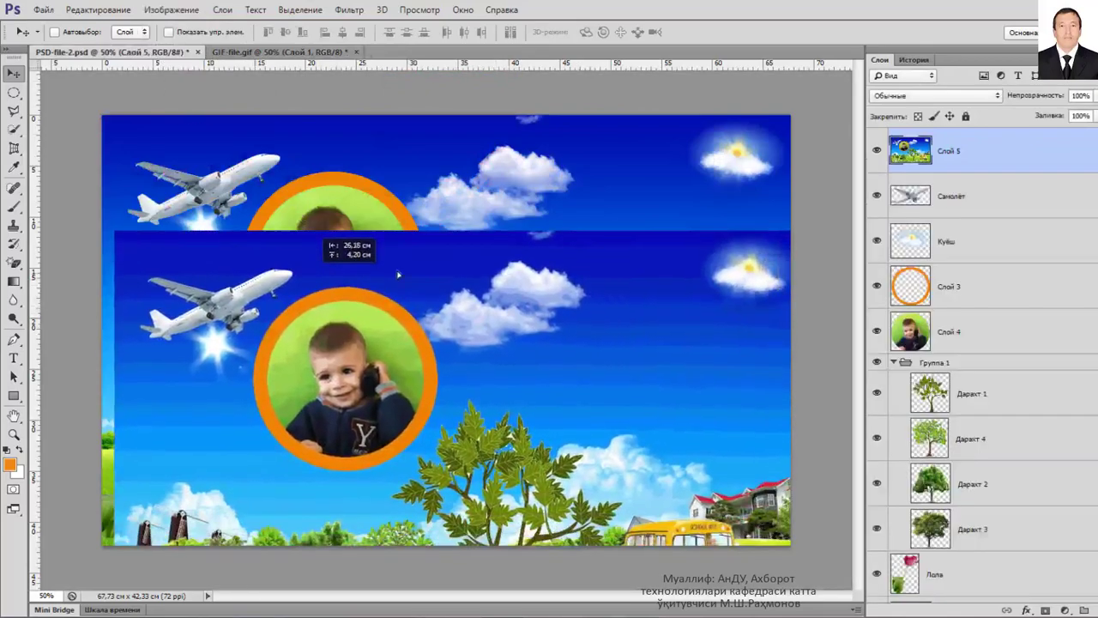
key("Delete")
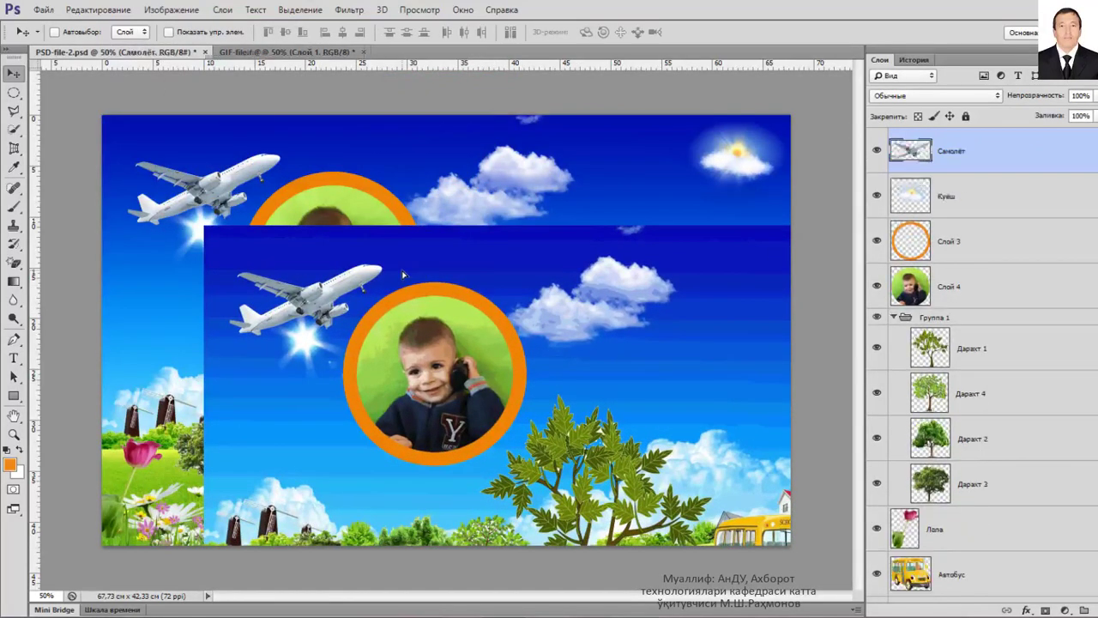
- Close GIF-file.gif without saving the changes
left_click(290, 53)
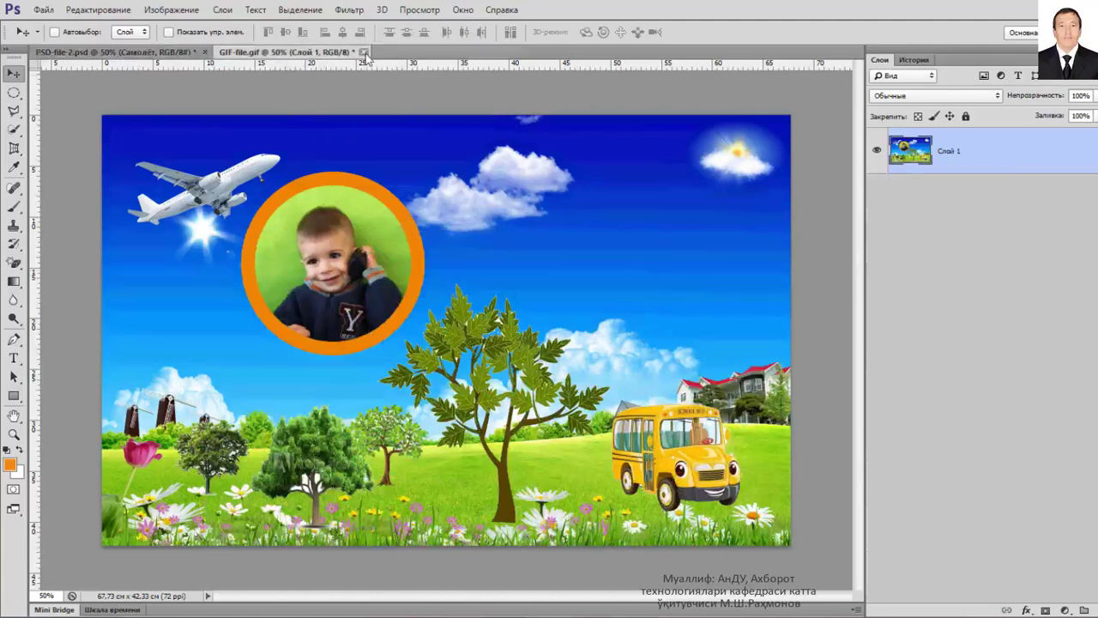
left_click(364, 52)
left_click(639, 244)
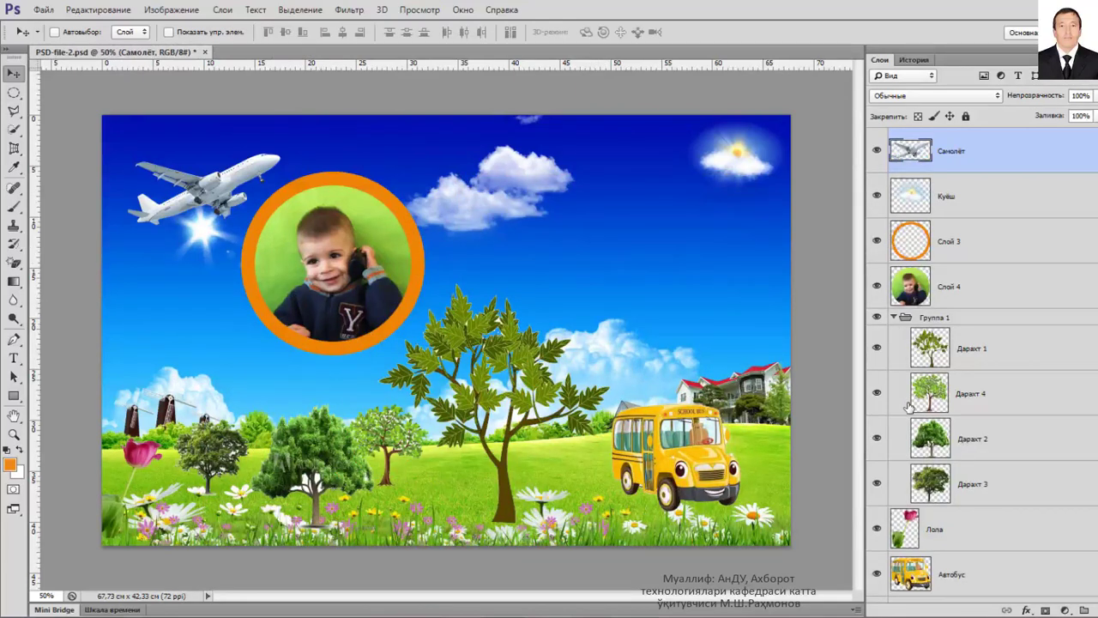
- Hide the Фон layer so the collage objects sit on a transparent checkerboard
scroll(909, 406, "down", 1)
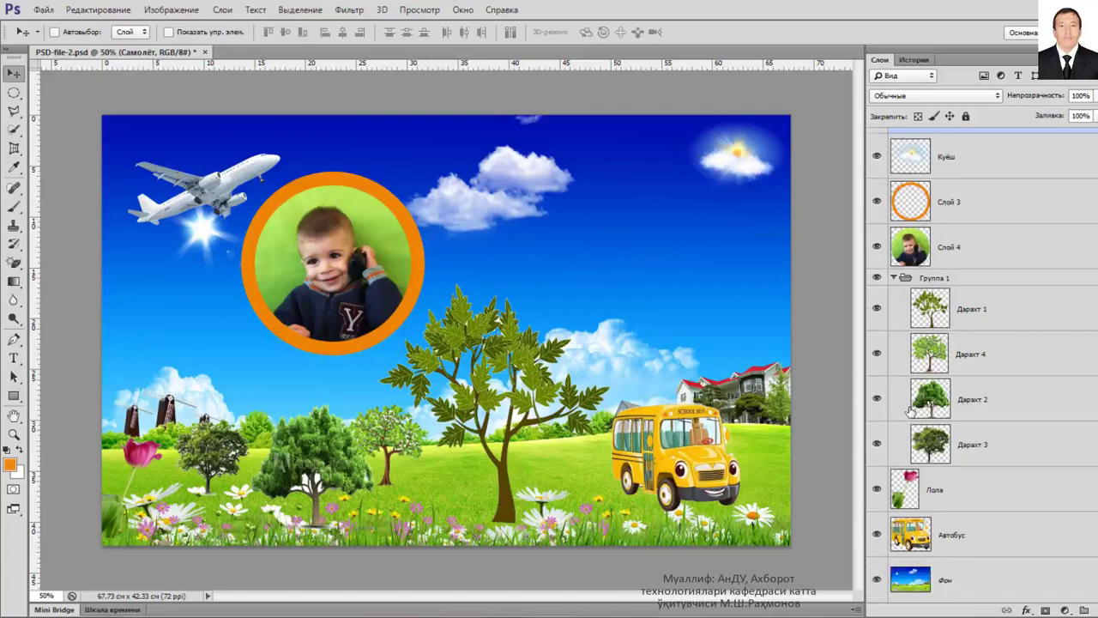
left_click(877, 581)
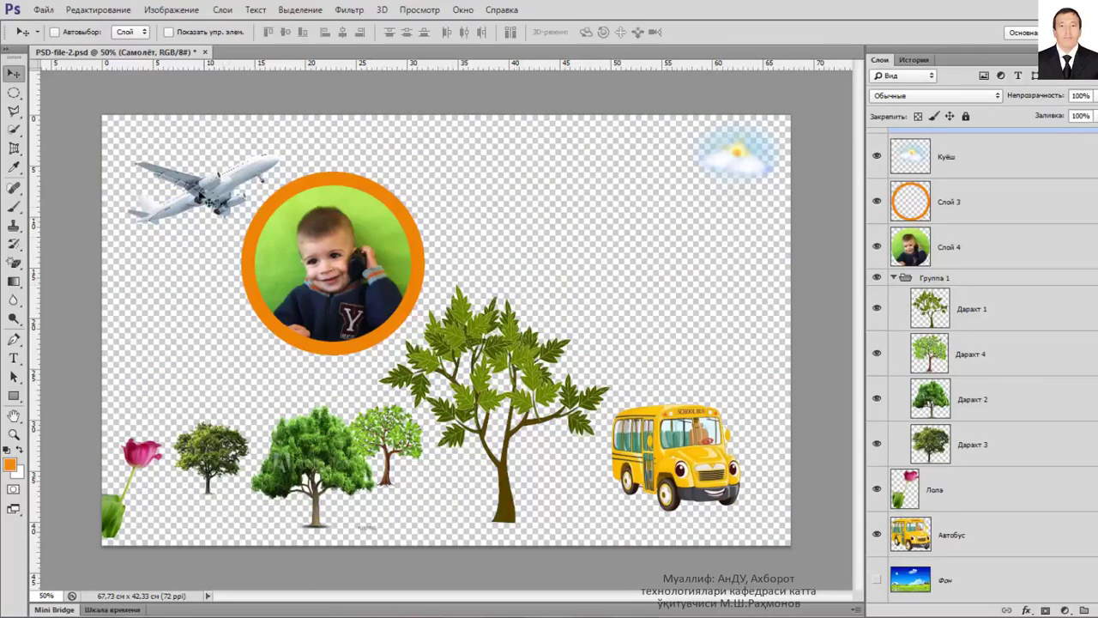
- Save the background-less collage as a 256-colour GIF named GIF-file-2 in График форматлар
left_click(41, 10)
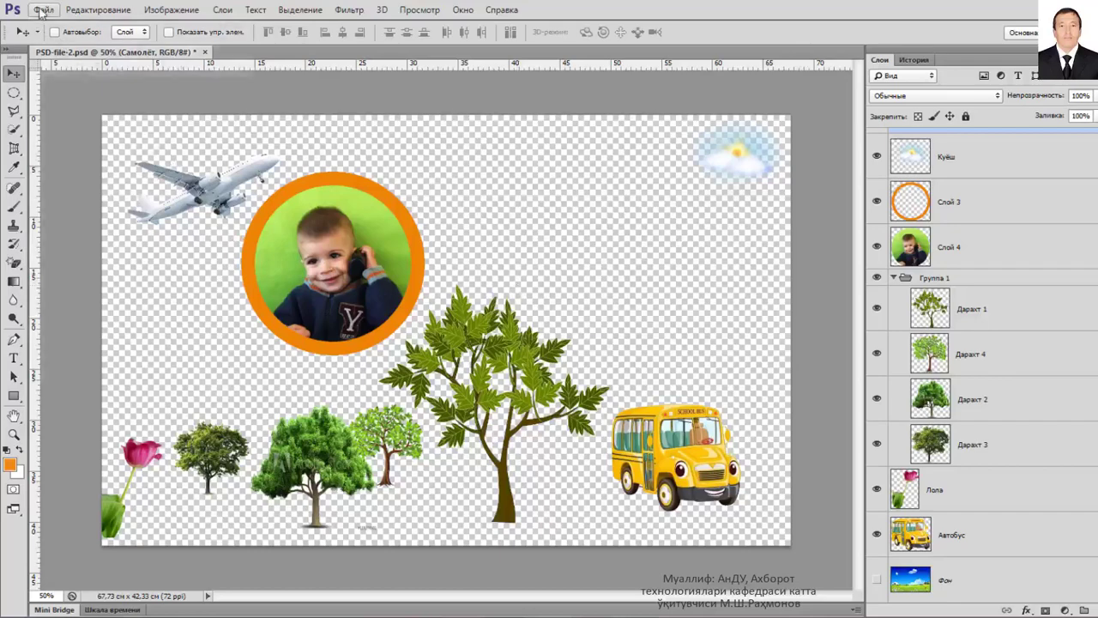
left_click(73, 182)
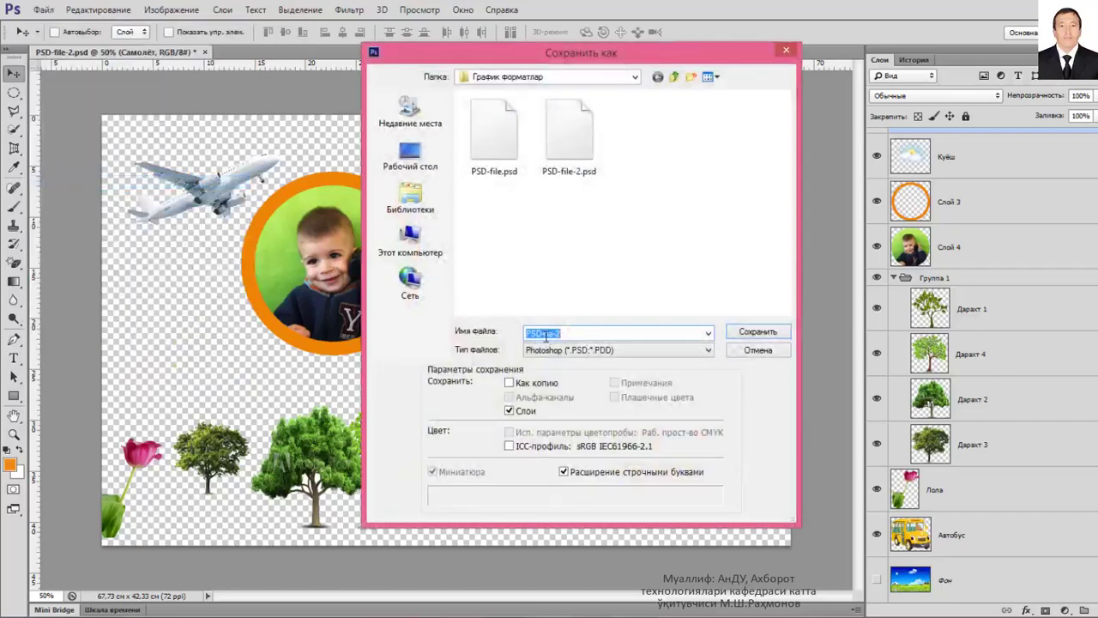
left_click(555, 350)
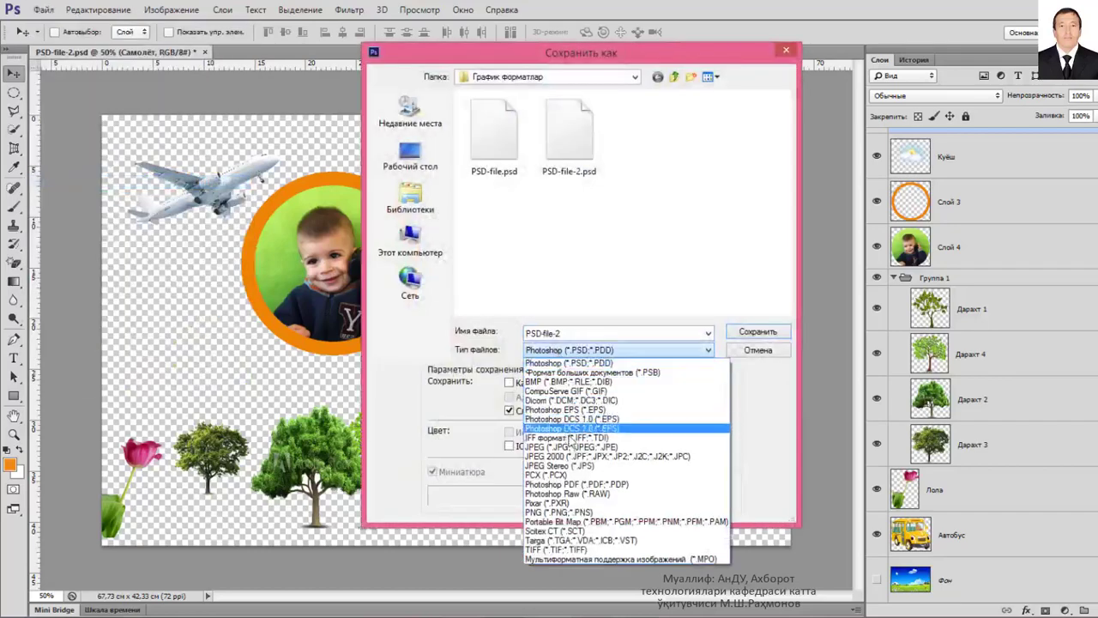
left_click(583, 391)
left_click(580, 333)
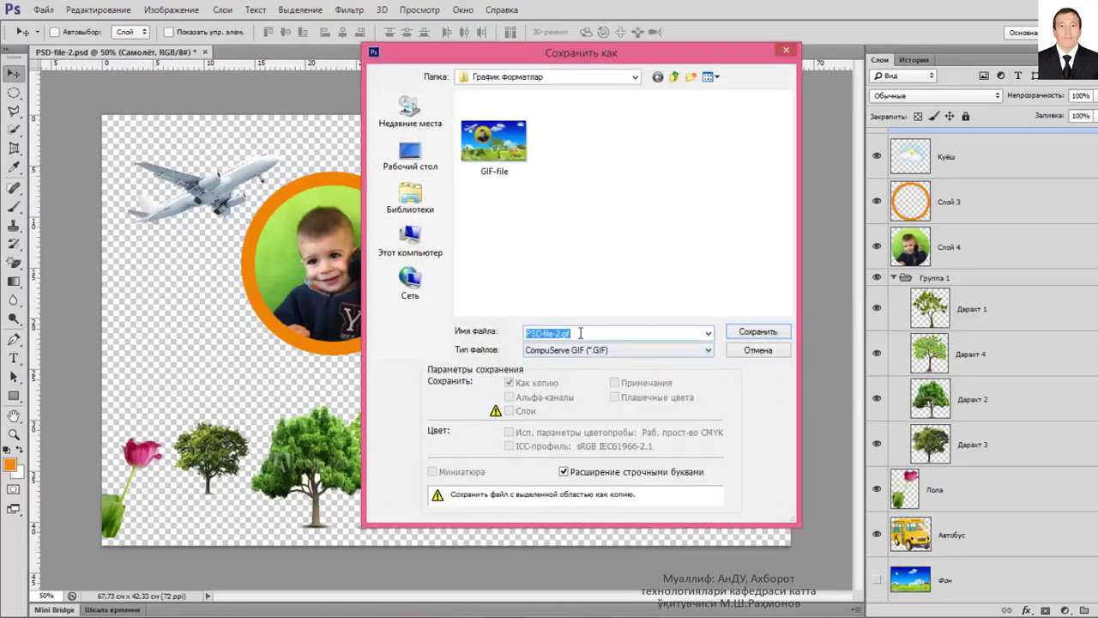
key("Home")
key("Delete")
key("Delete")
key("Delete")
key("Delete")
type("G")
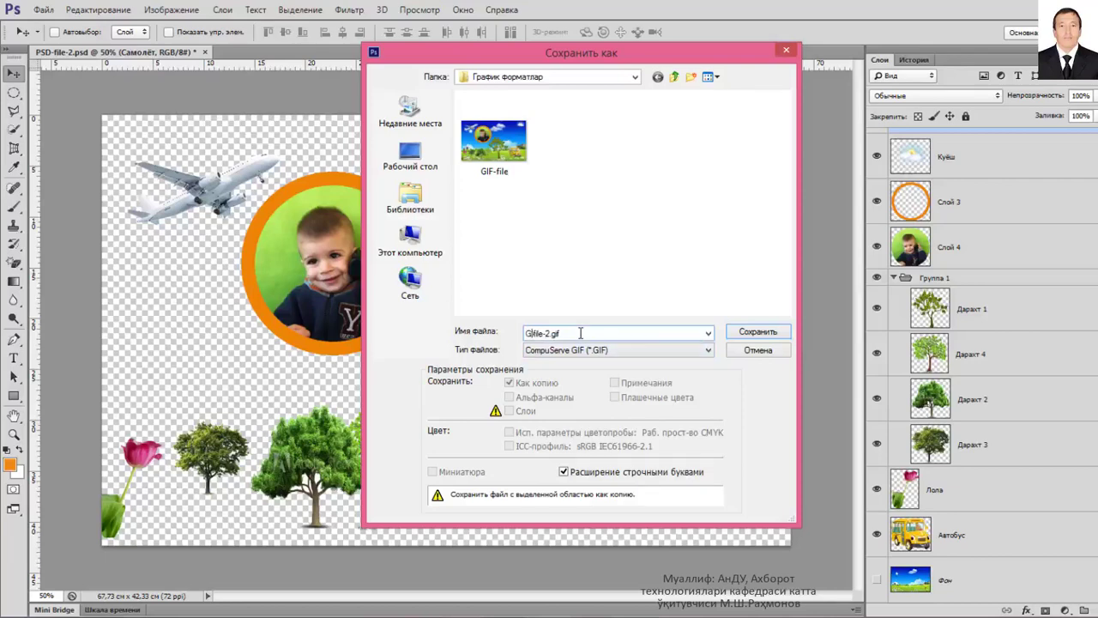
type("IF-")
left_click(773, 334)
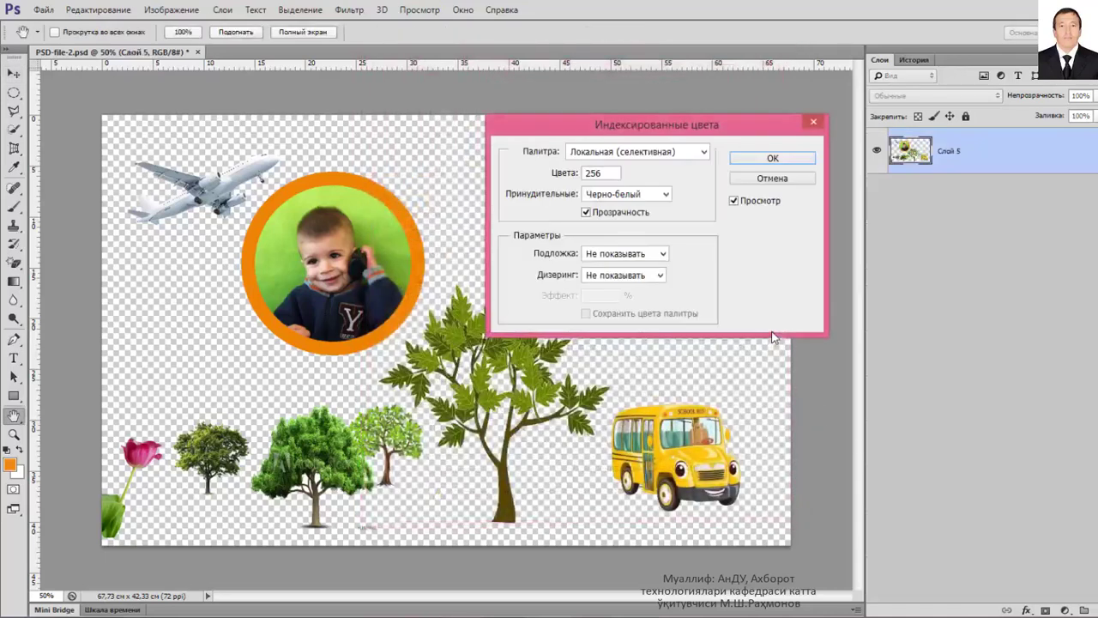
left_click(772, 157)
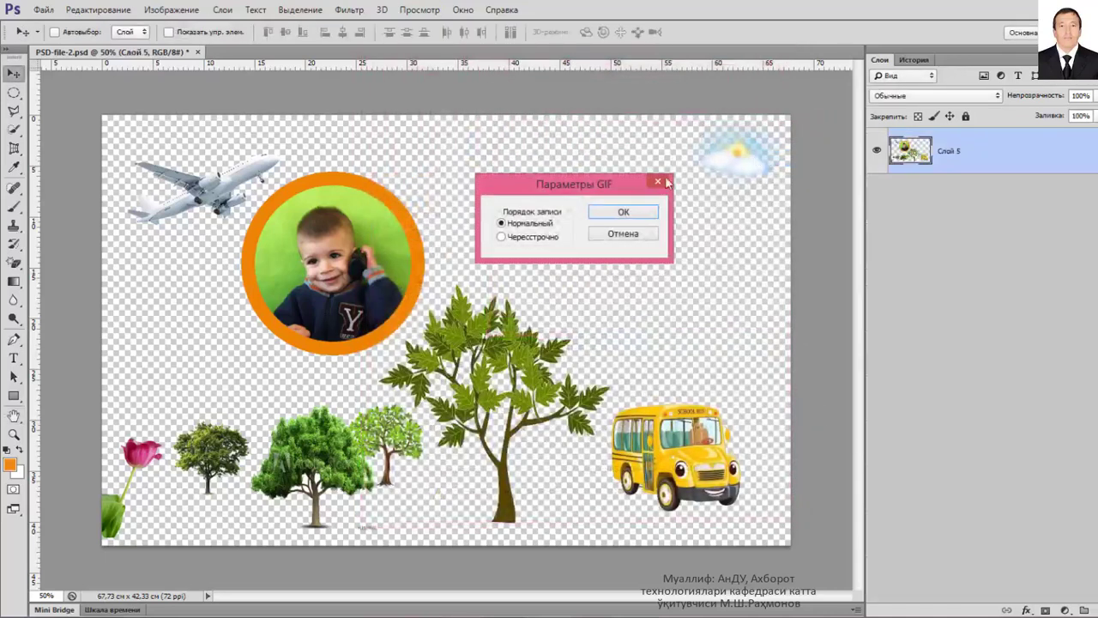
left_click(620, 215)
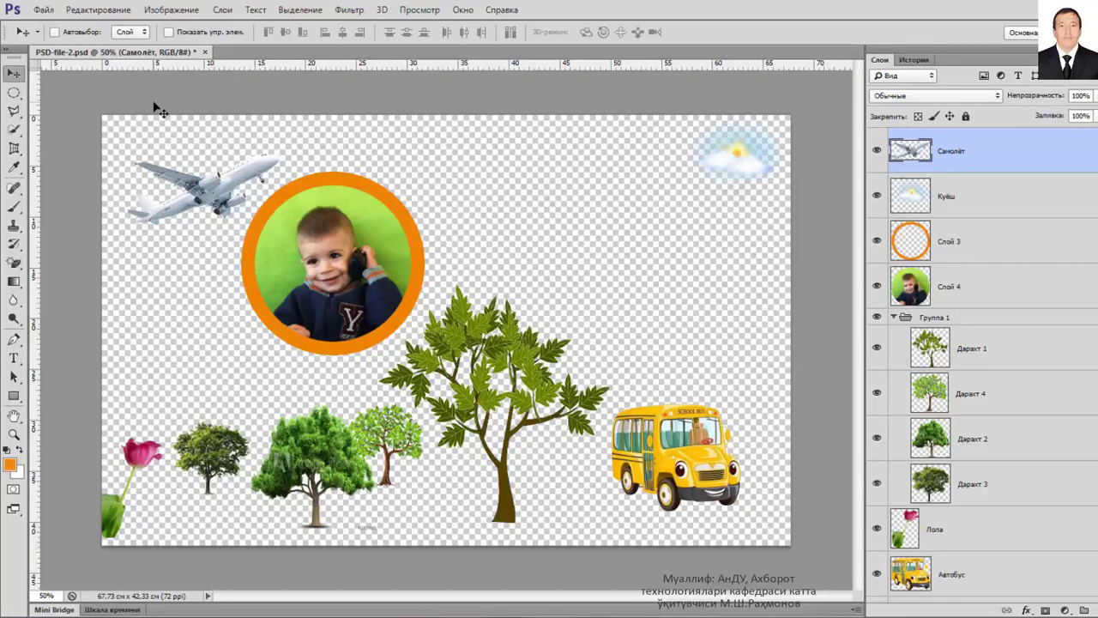
- Open FON rasm.jpg from the Изображения folder, then return to the PSD-file-2 tab
left_click(44, 9)
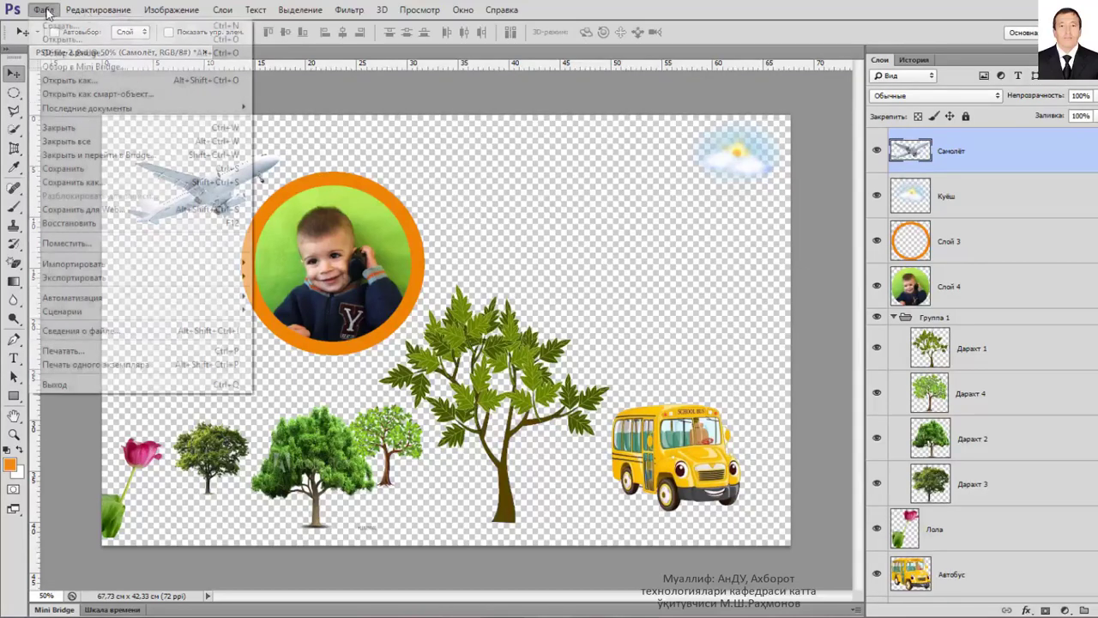
left_click(61, 39)
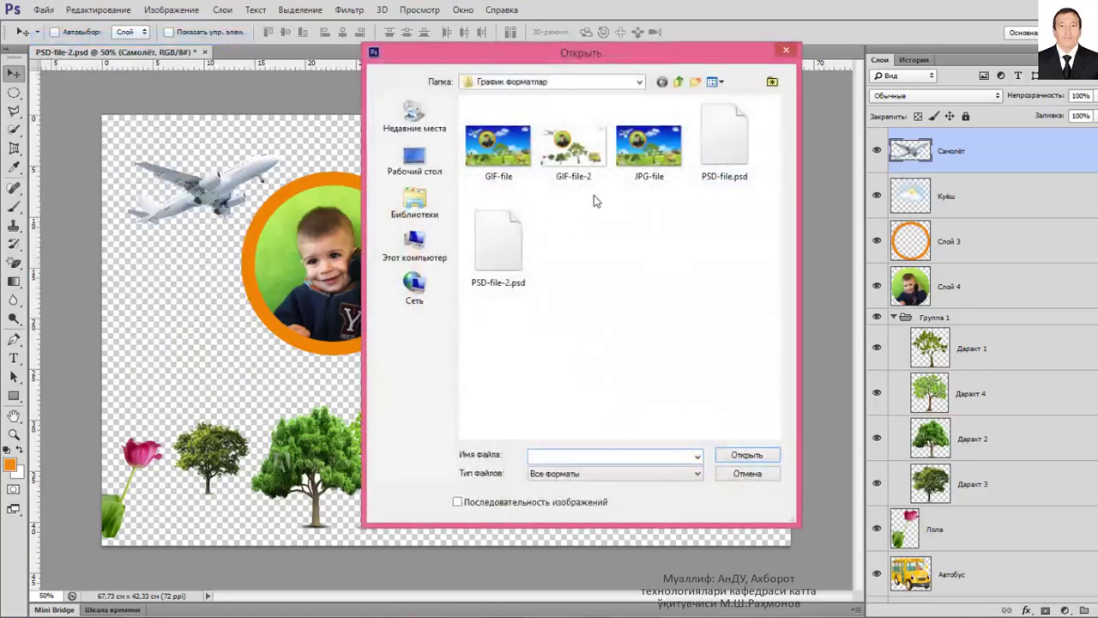
left_click(679, 81)
left_click(650, 283)
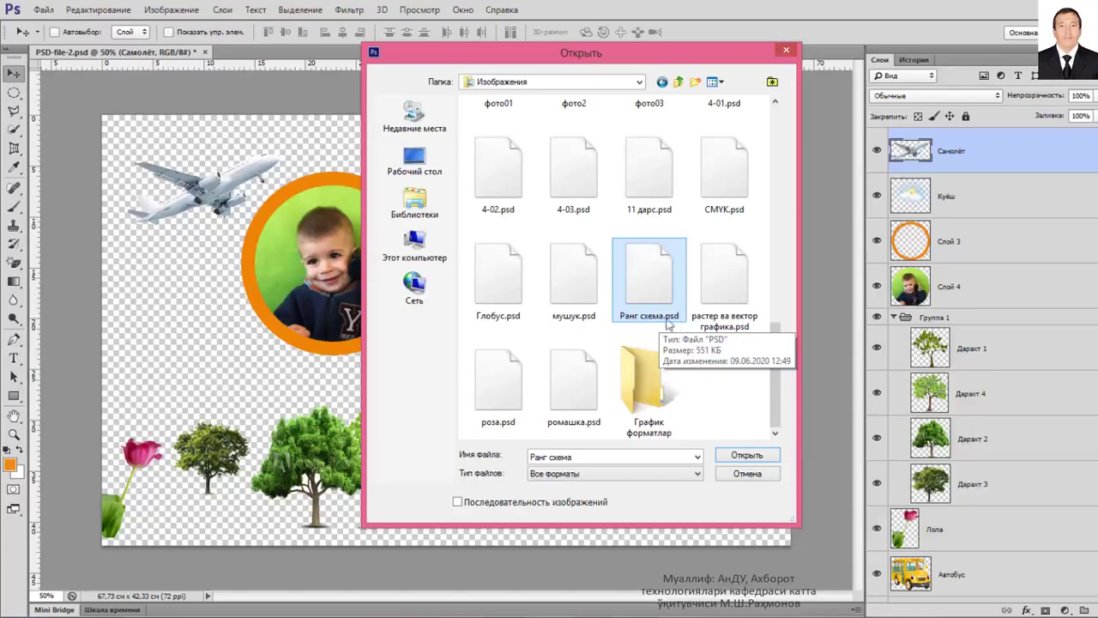
scroll(553, 356, "up", 1)
scroll(553, 355, "up", 4)
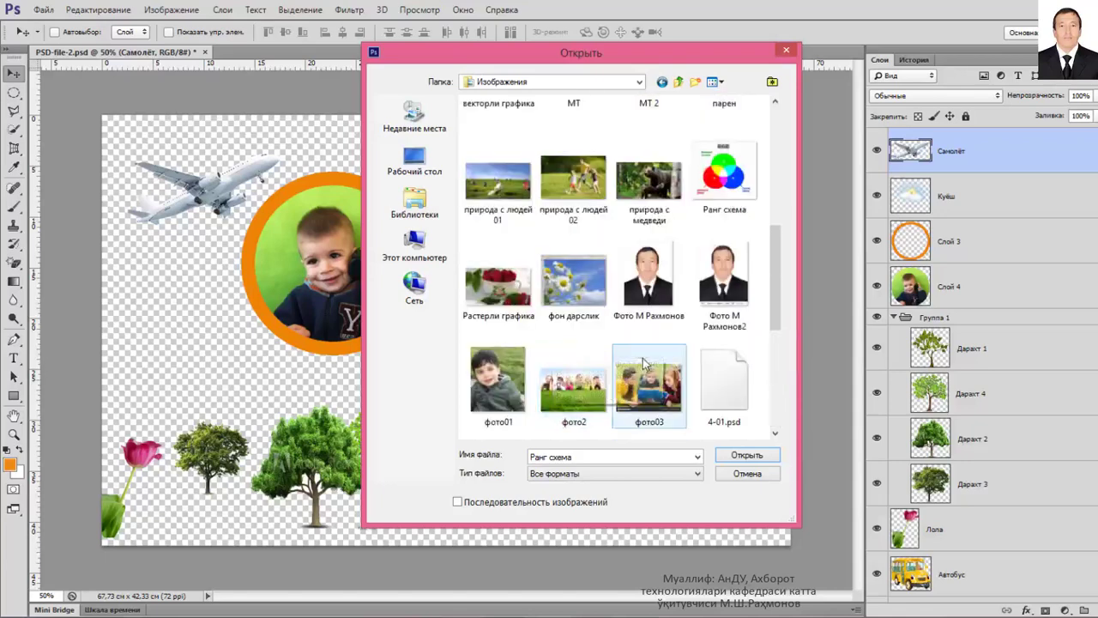
scroll(601, 359, "up", 5)
left_click(515, 378)
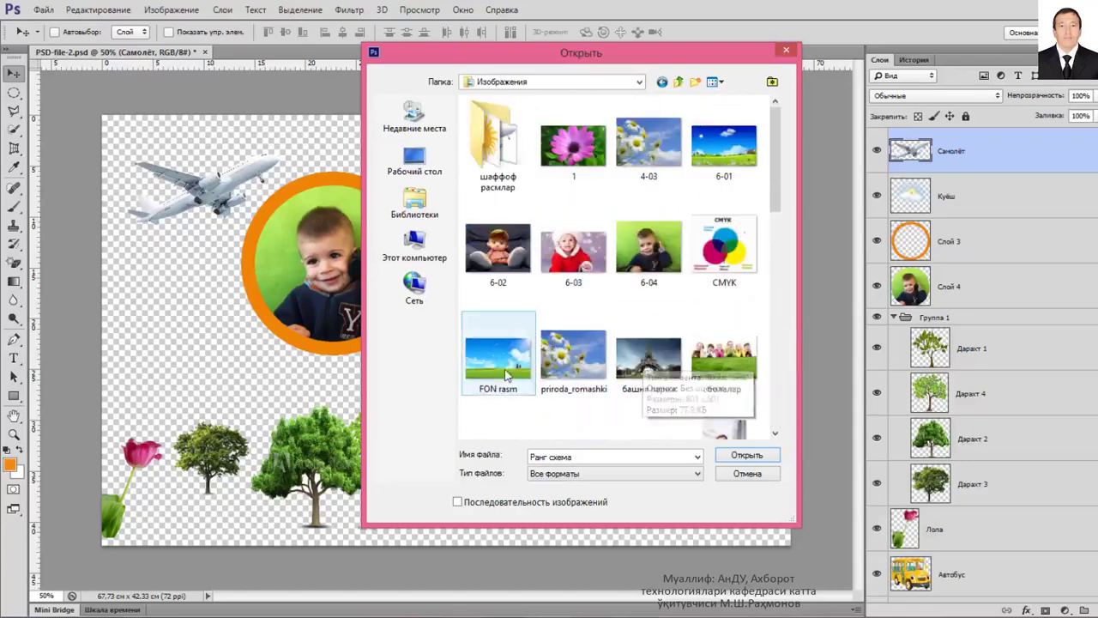
left_click(746, 456)
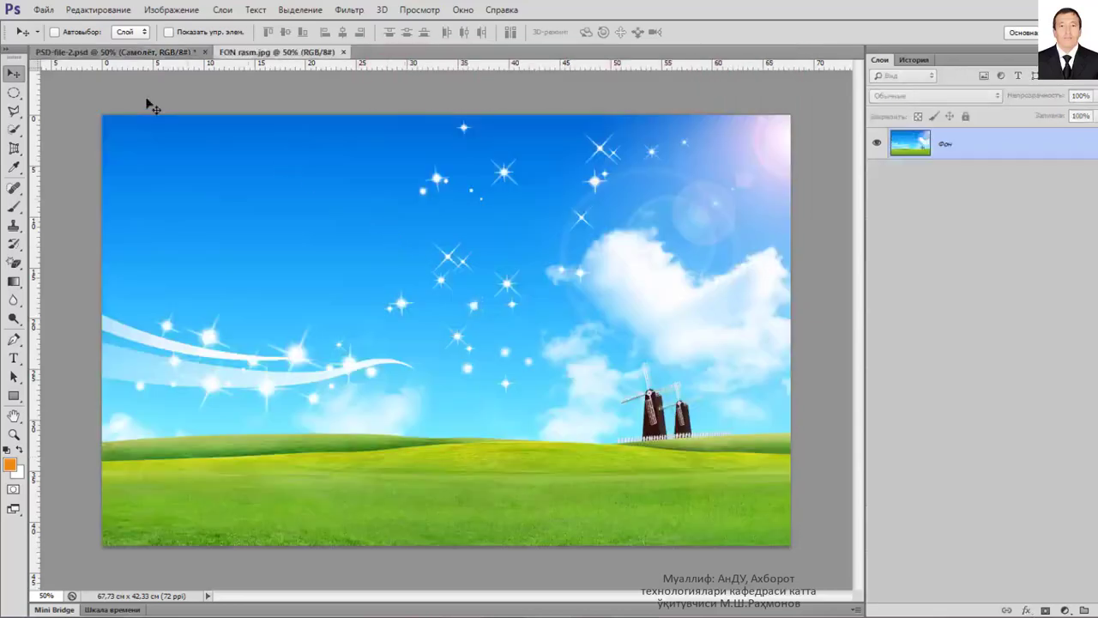
left_click(116, 52)
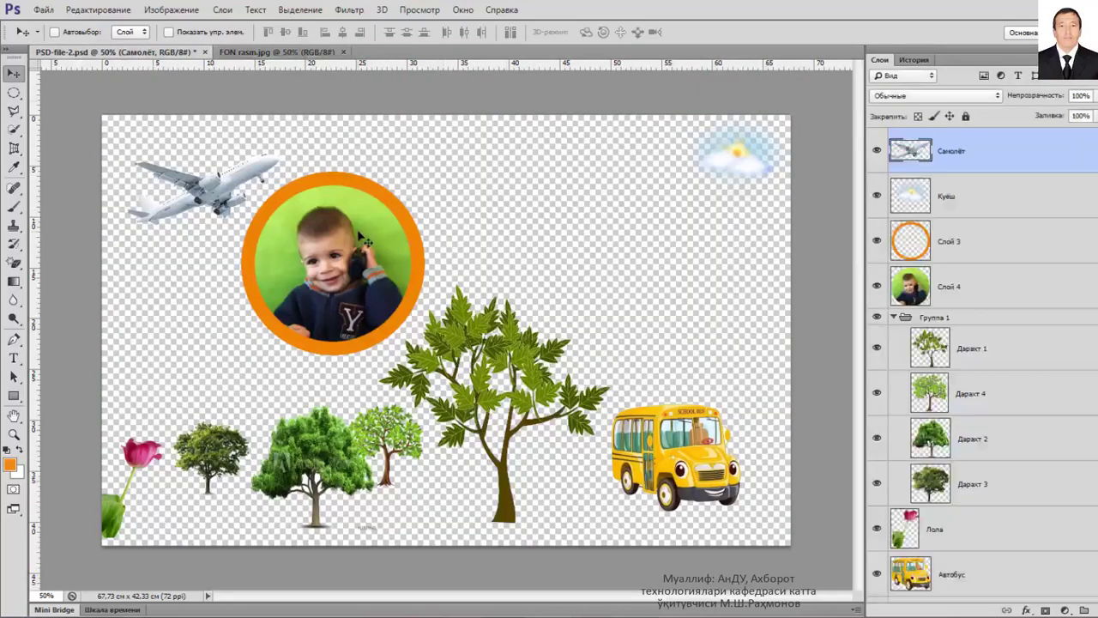
- Open GIF-file-2.gif from the График форматлар folder as a third document tab
left_click(45, 11)
left_click(65, 52)
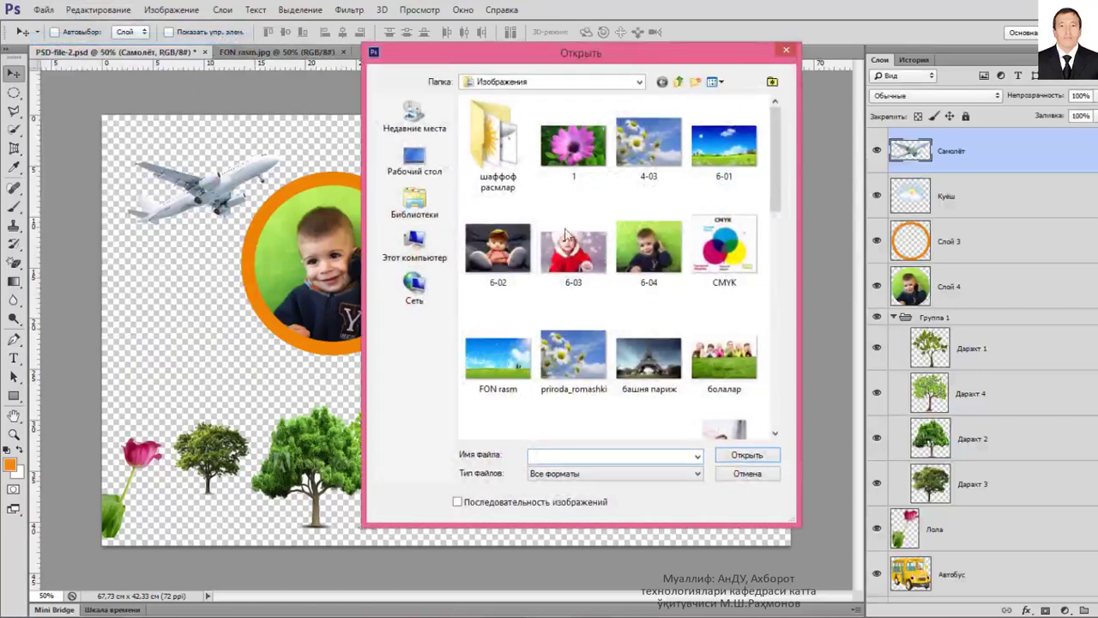
left_click(513, 245)
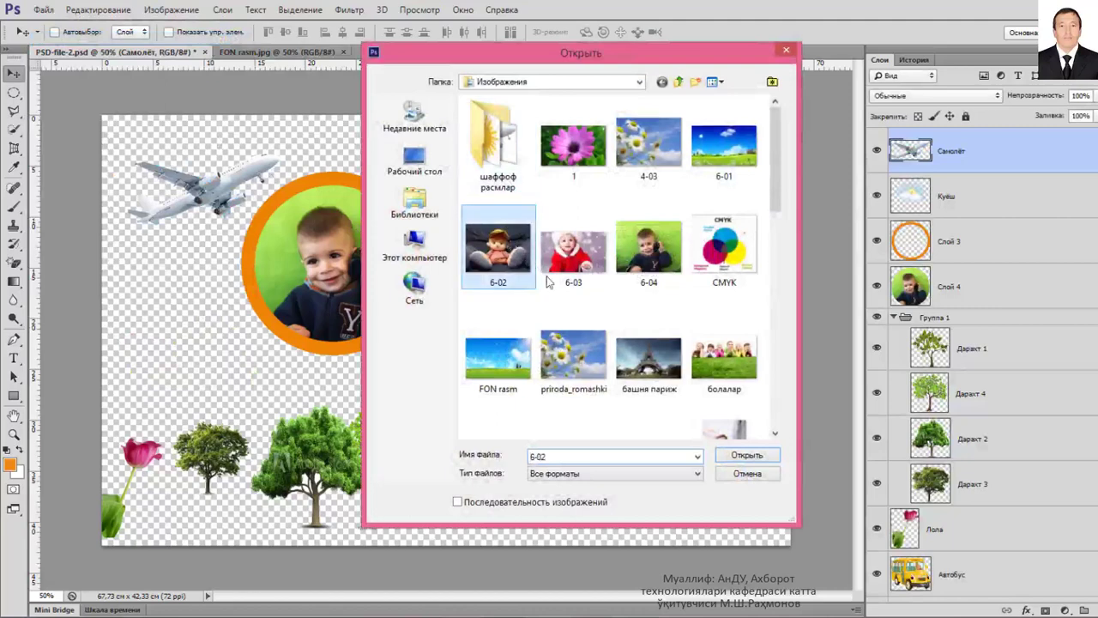
scroll(549, 282, "down", 2)
scroll(632, 363, "down", 3)
scroll(618, 363, "down", 2)
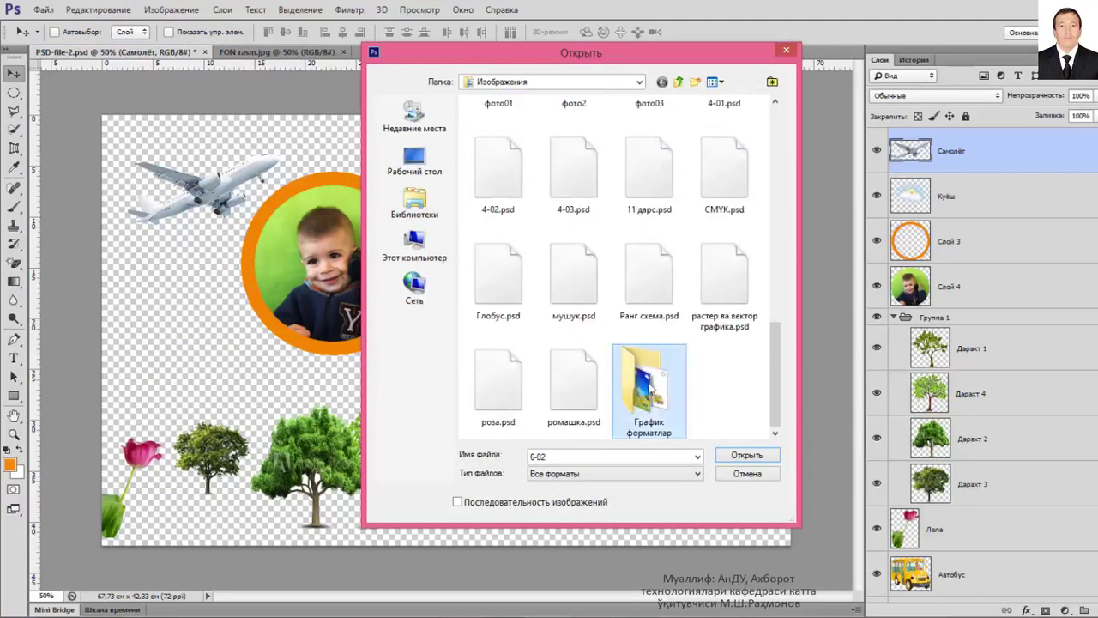
double_click(650, 388)
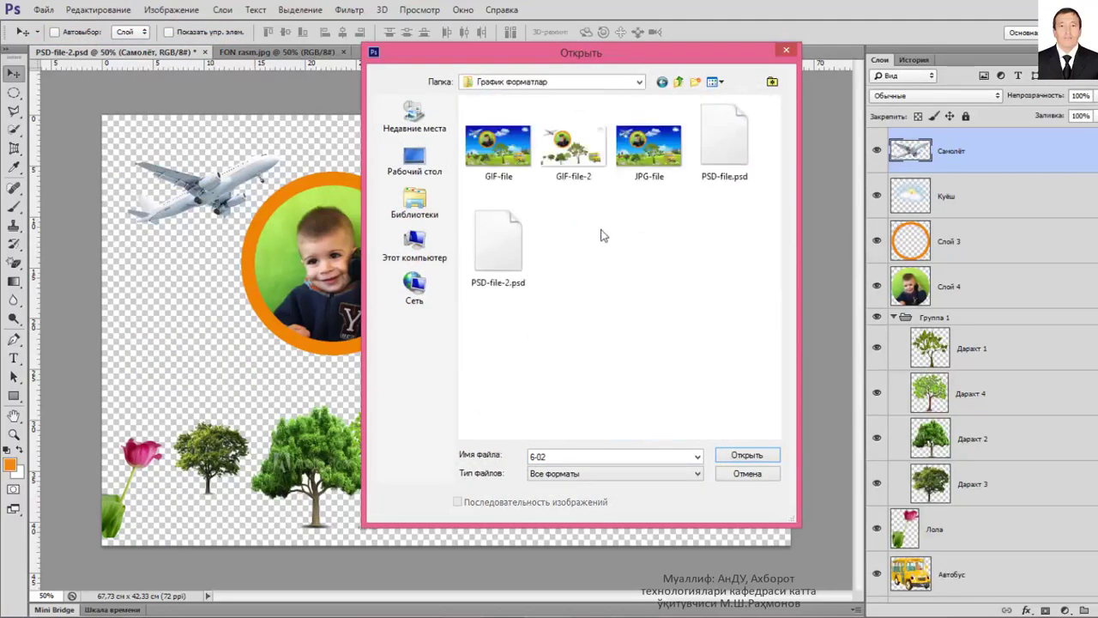
left_click(586, 160)
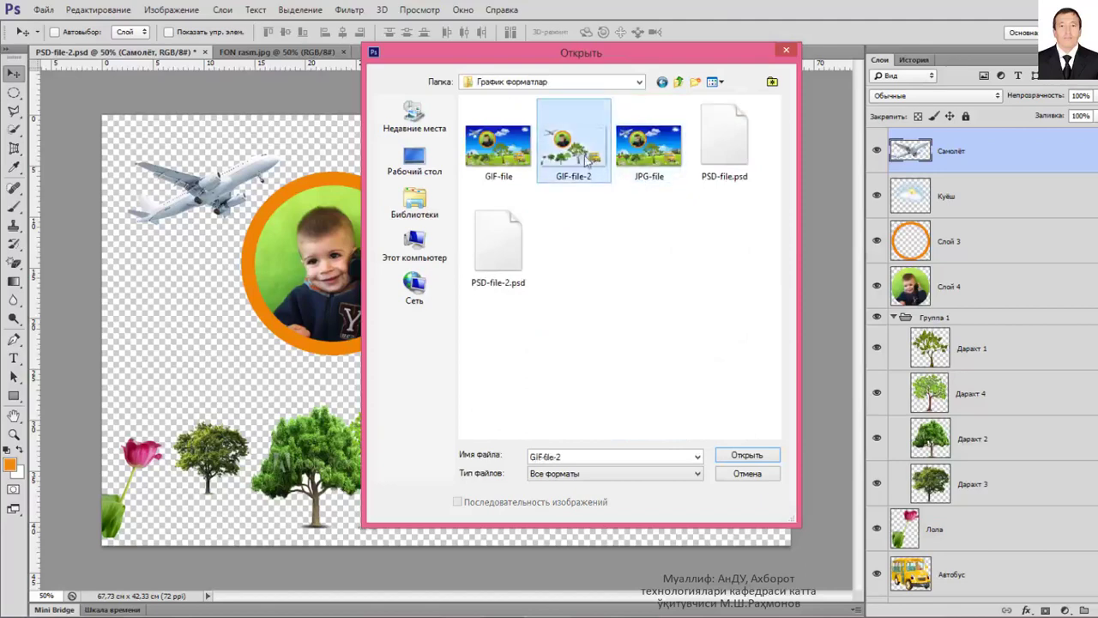
left_click(750, 460)
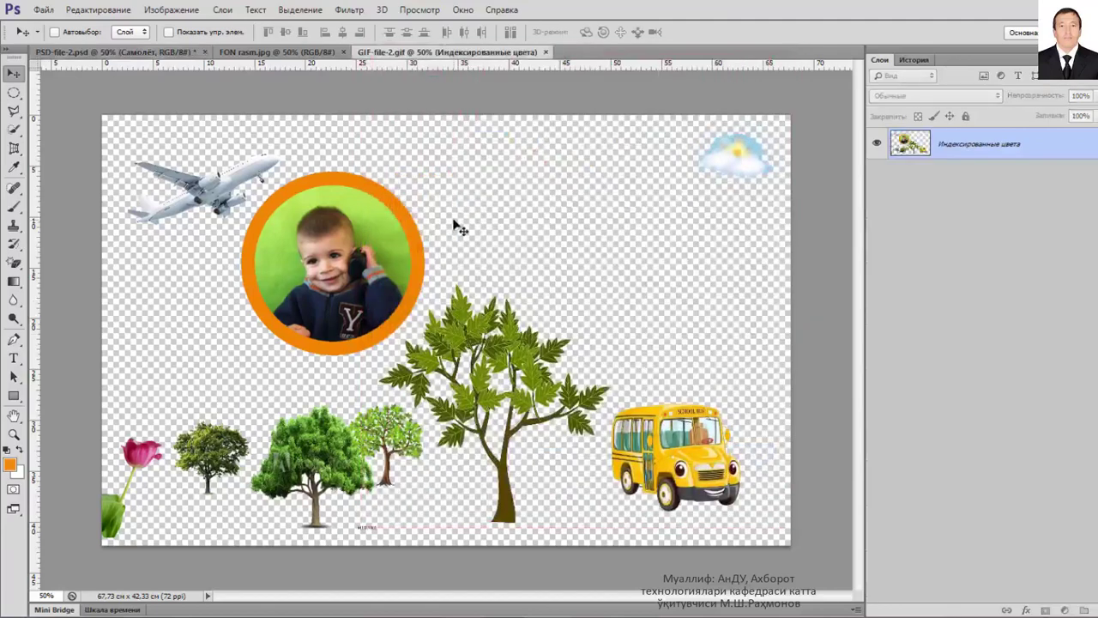
- Convert GIF-file-2.gif from indexed colour to RGB and shift its layer up and left
left_click(261, 53)
left_click(454, 53)
mouse_move(360, 234)
left_mouse_down()
mouse_move(380, 155)
mouse_move(287, 91)
mouse_move(283, 60)
mouse_move(382, 450)
mouse_move(426, 53)
left_mouse_up()
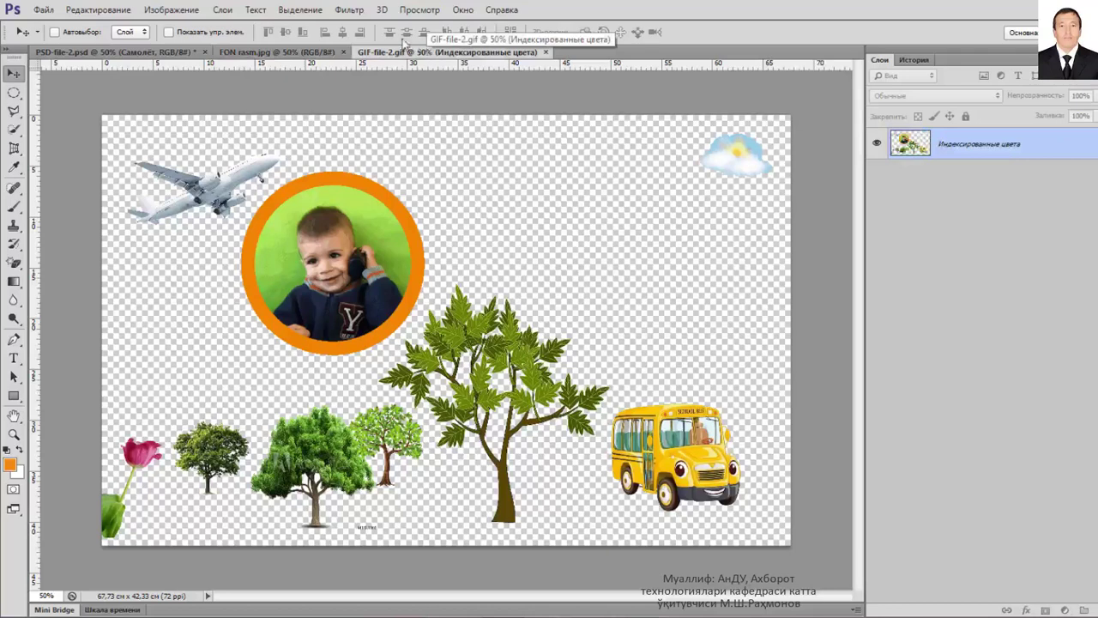
left_click(176, 10)
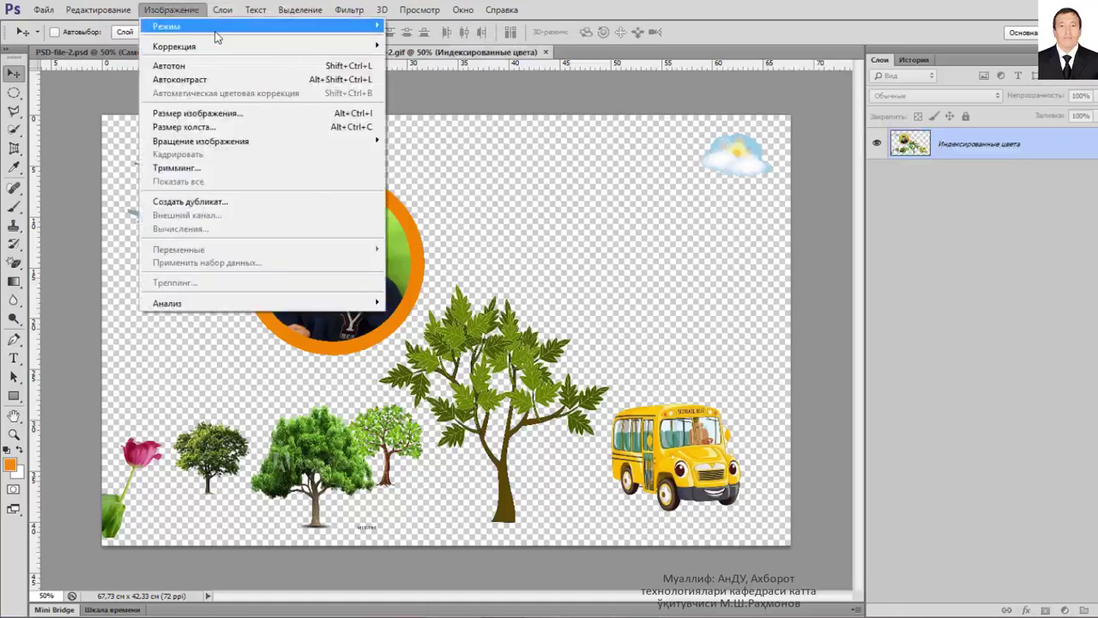
mouse_move(167, 25)
left_click(412, 81)
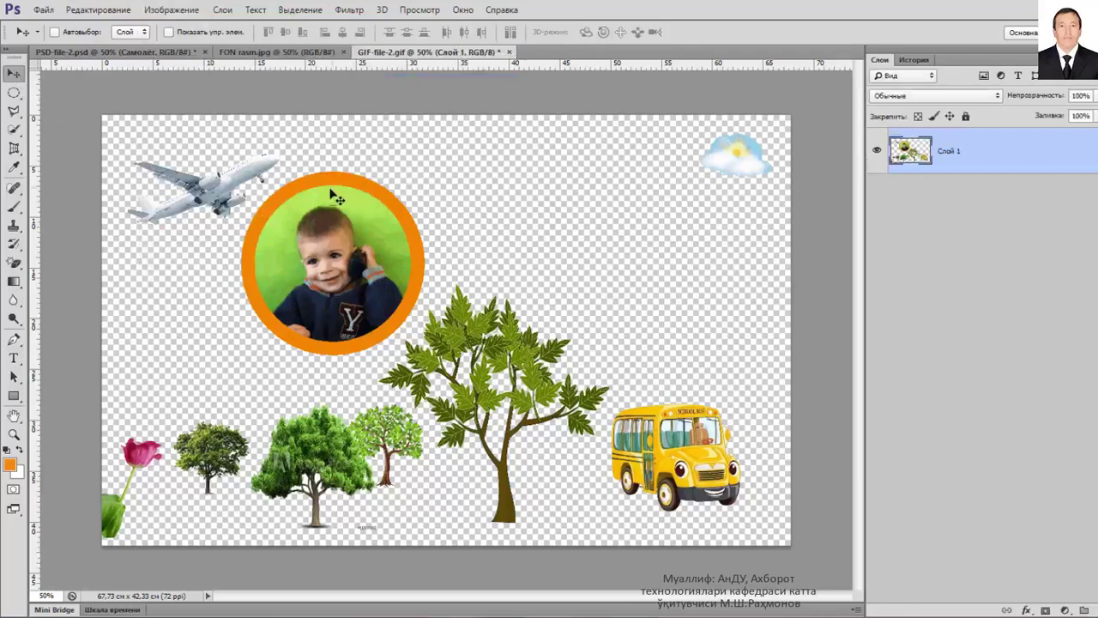
mouse_move(334, 184)
left_mouse_down()
mouse_move(261, 58)
mouse_move(396, 451)
mouse_move(367, 196)
left_mouse_up()
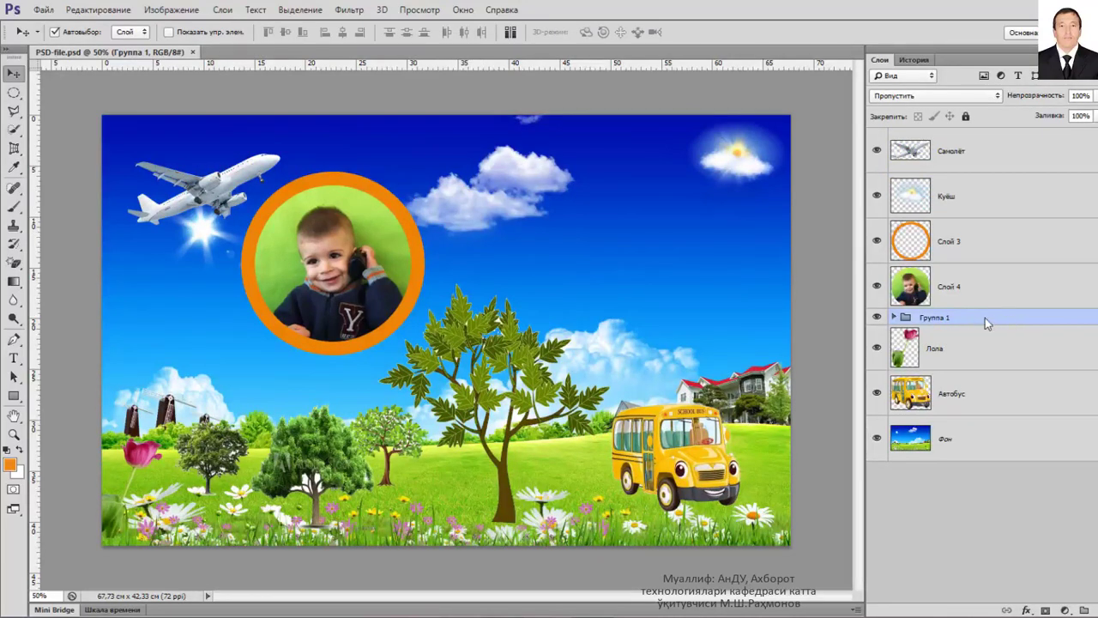
- Ungroup Группа 1 into separate tree layers, leaving only Даракт 1 selected
right_click(986, 320)
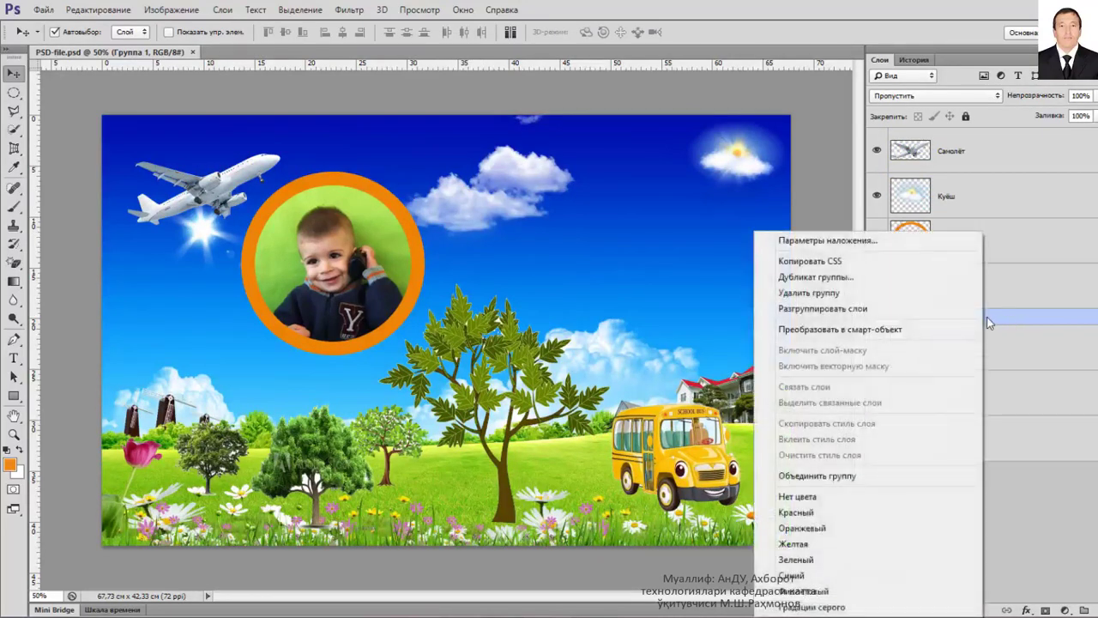
left_click(866, 309)
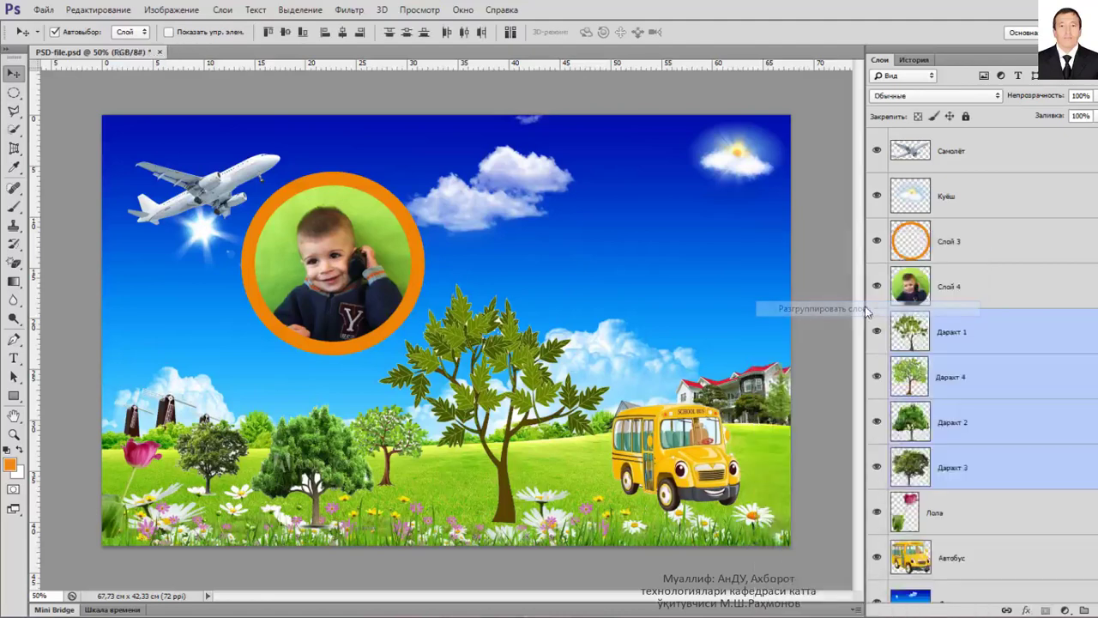
left_click(1018, 341)
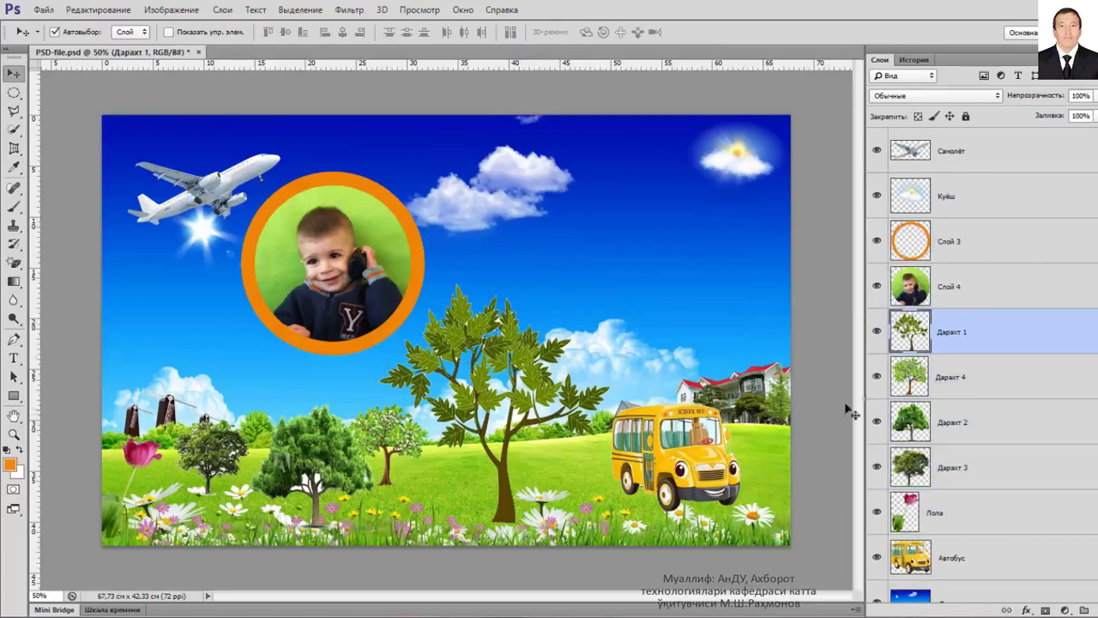
scroll(885, 402, "down", 1)
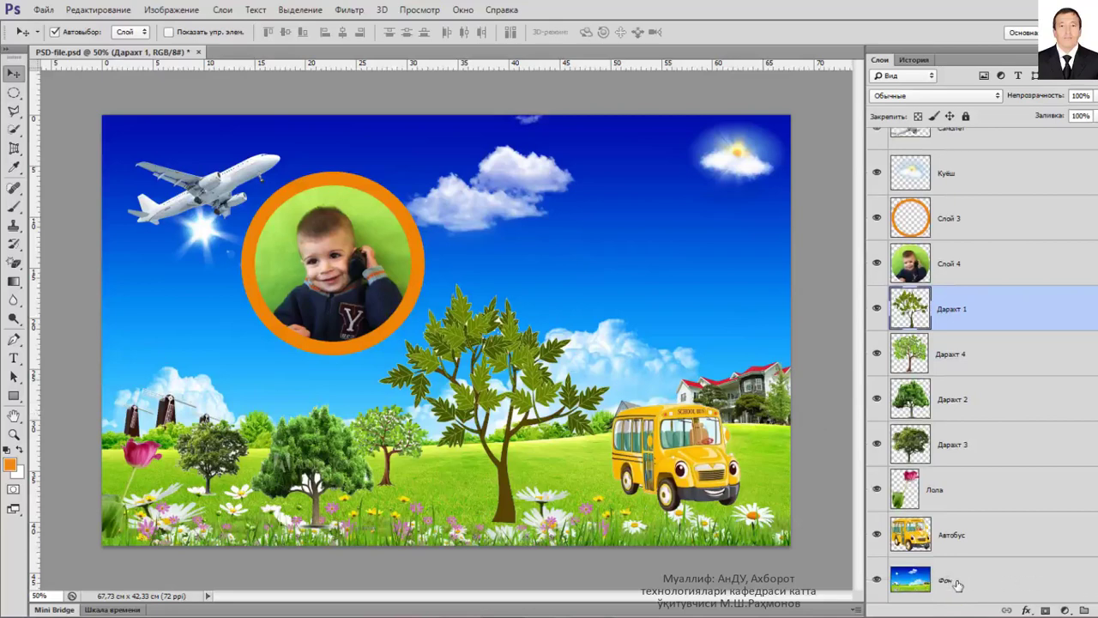
- Unlock the Фон background as an ordinary layer, keeping the default name Слой 0
double_click(964, 587)
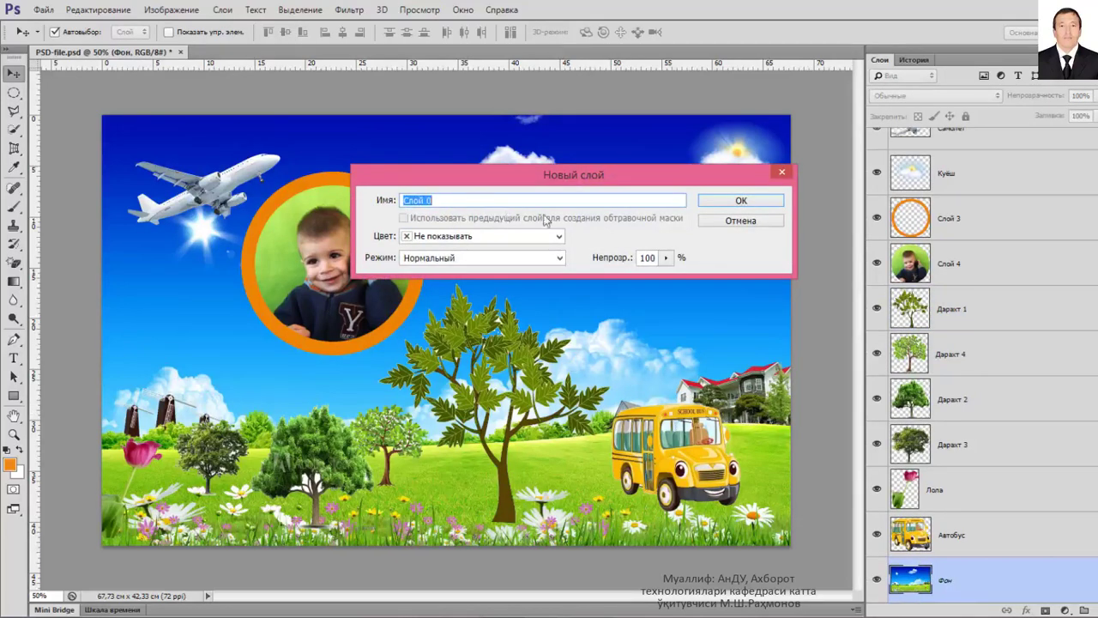
left_click(735, 202)
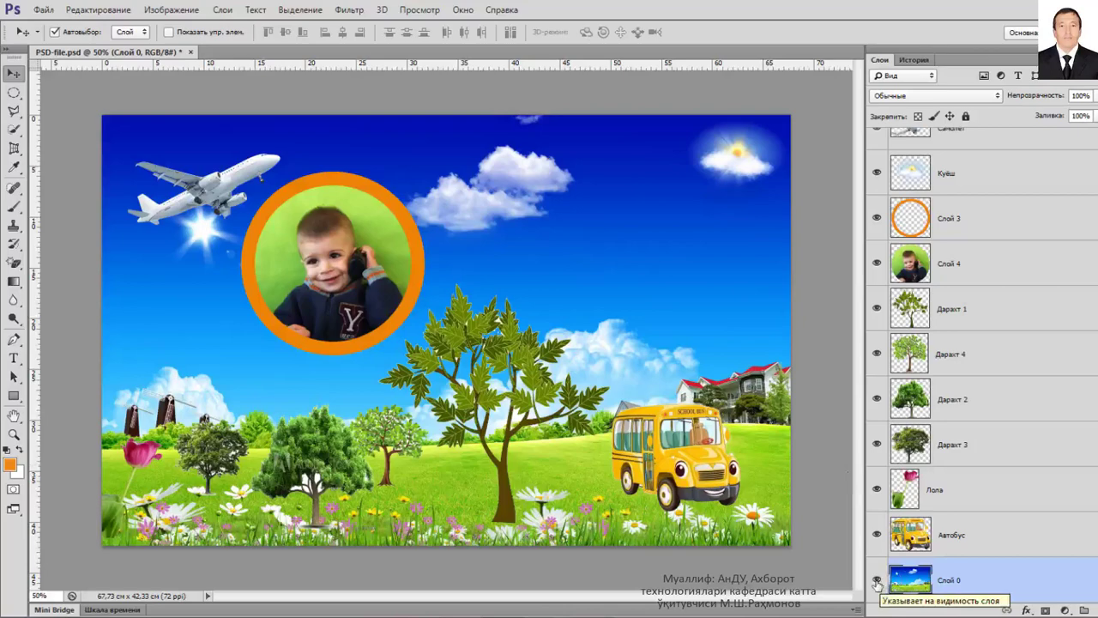
- Hide Слой 0 and save the transparent collage as PNG-file.png with default PNG options
left_click(877, 580)
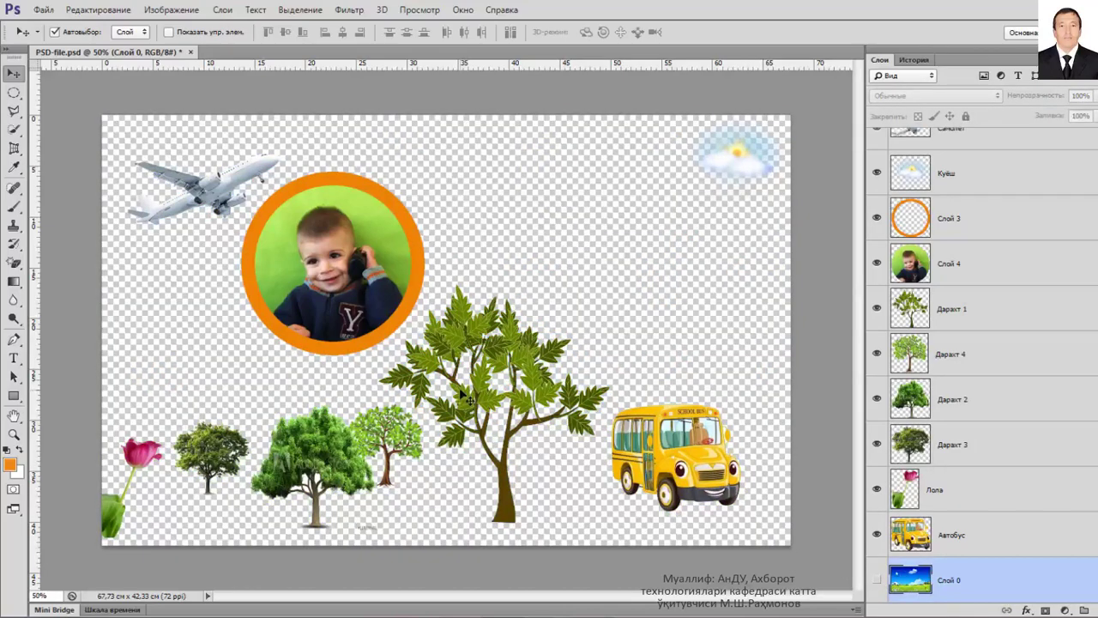
left_click(45, 11)
left_click(81, 175)
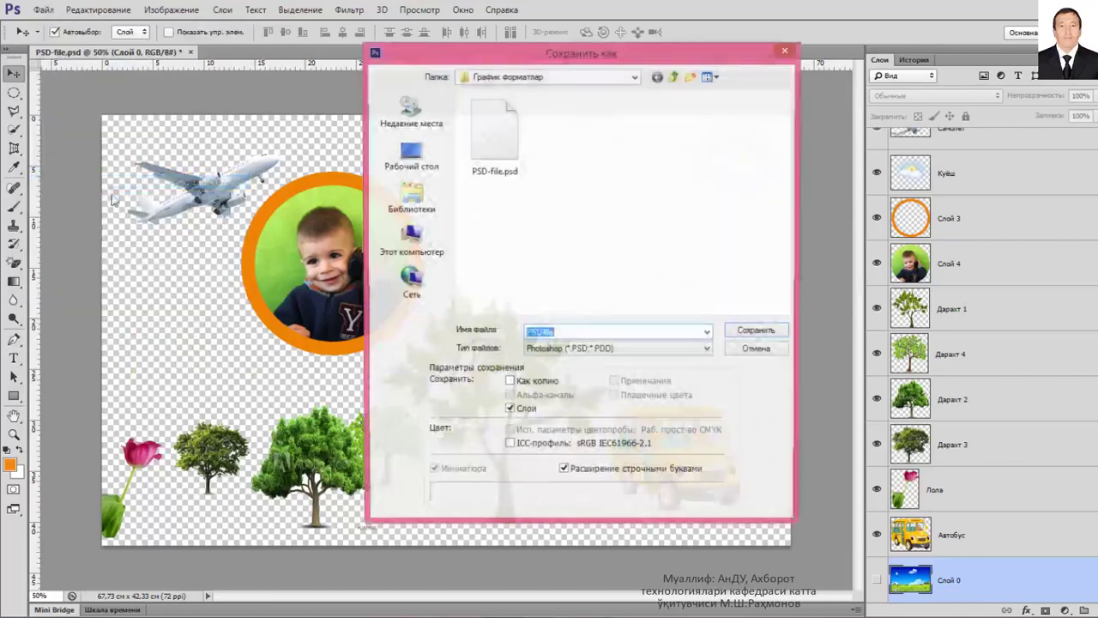
left_click(565, 350)
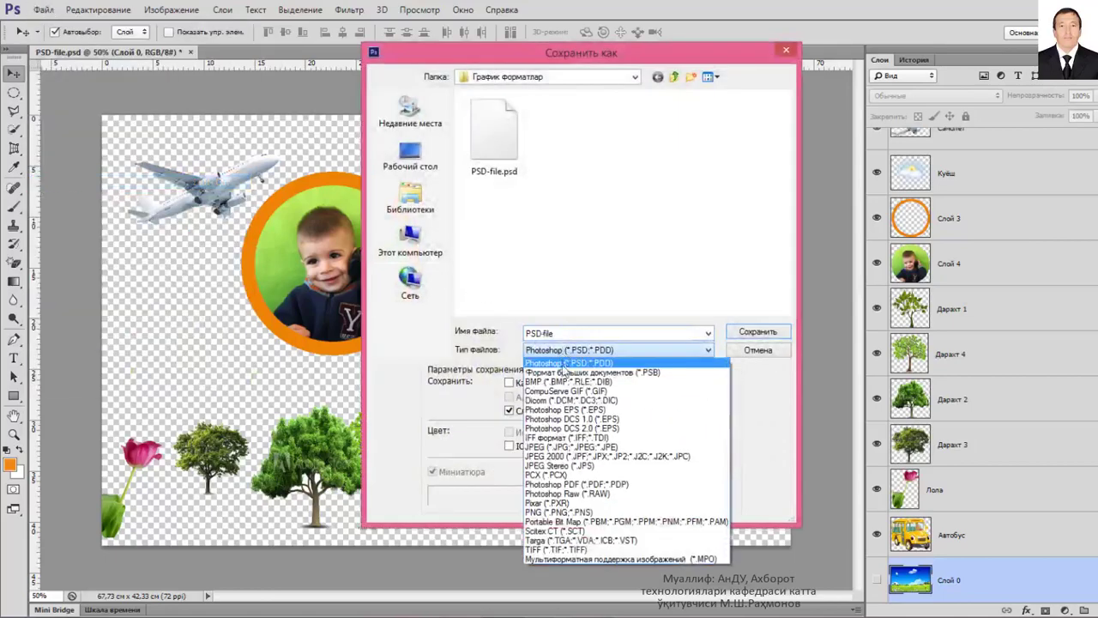
left_click(584, 513)
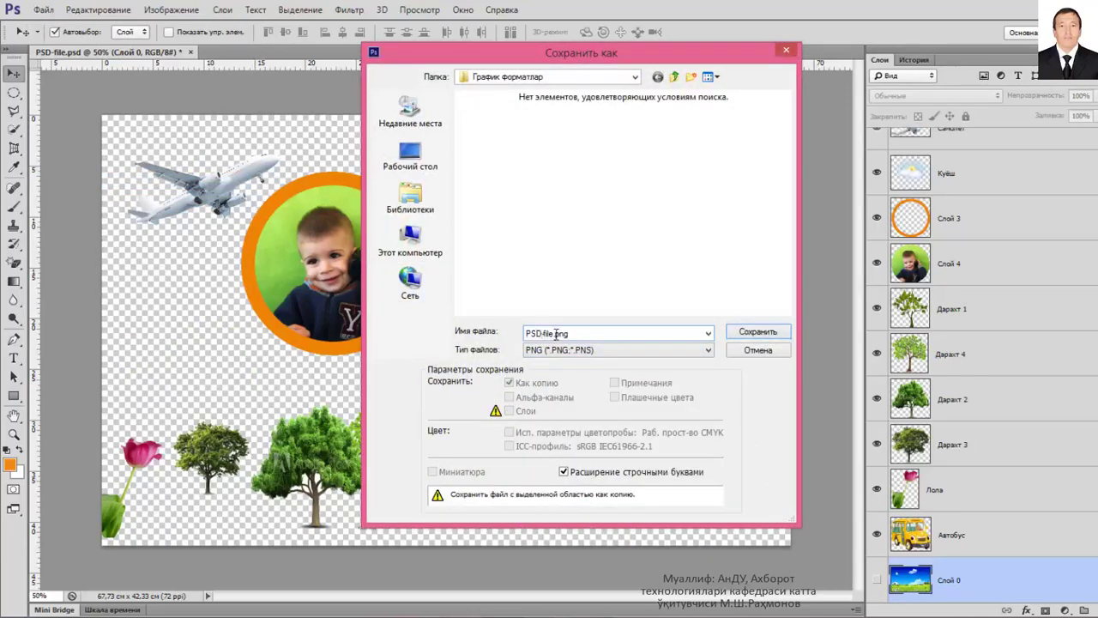
key("BackSpace")
key("BackSpace")
key("BackSpace")
type("P")
type("NG")
left_click(772, 333)
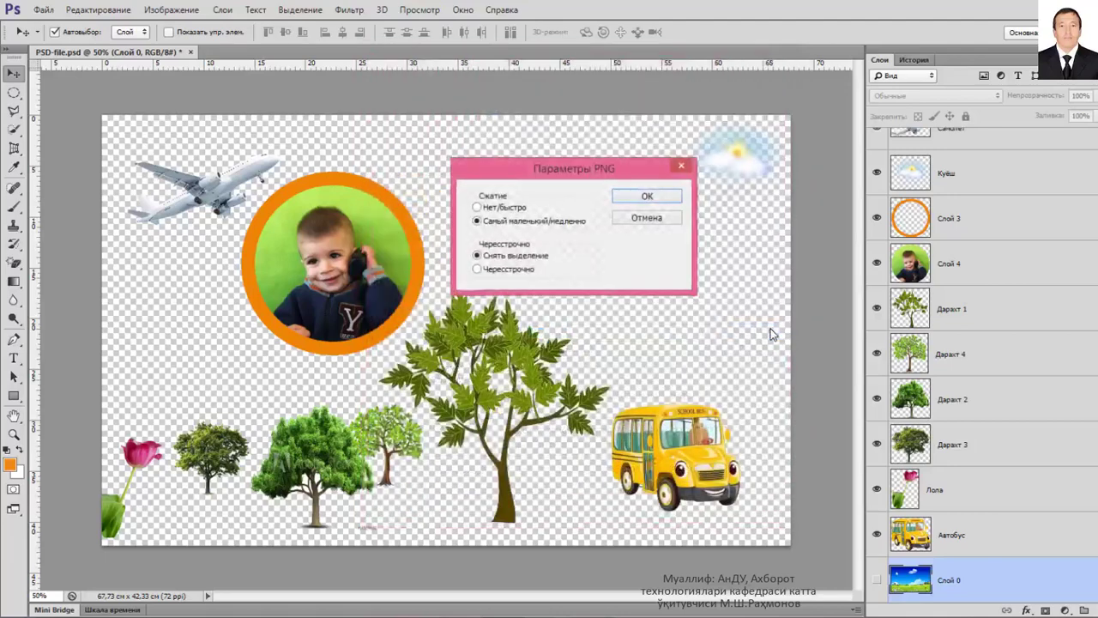
left_click(666, 197)
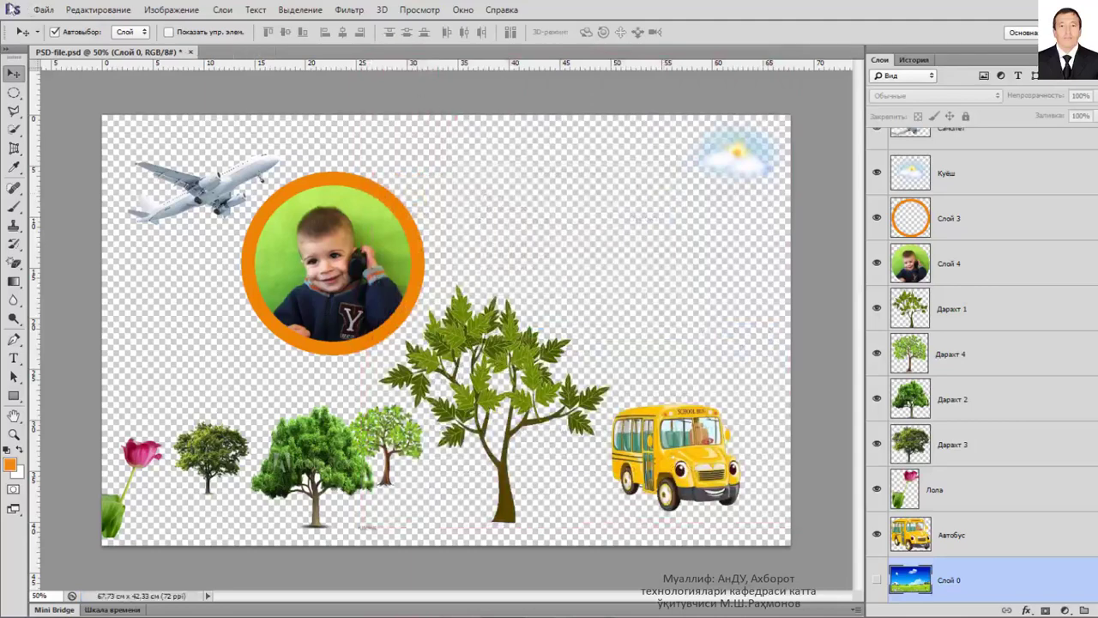
- Open the saved PNG-file.png to check its transparency
left_click(43, 10)
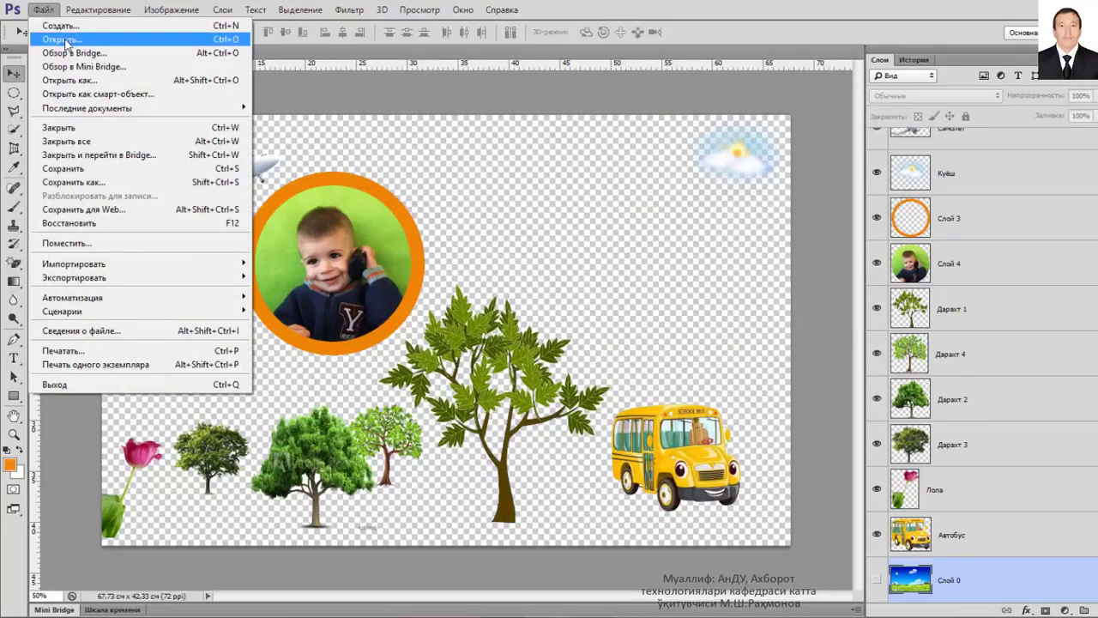
left_click(67, 40)
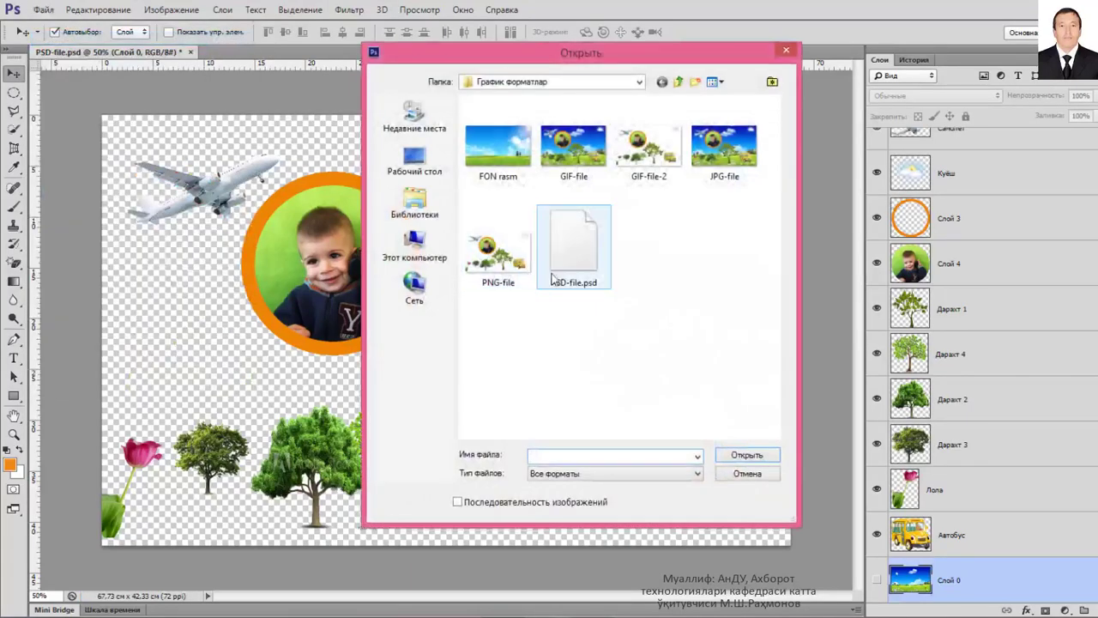
left_click(507, 257)
left_click(763, 456)
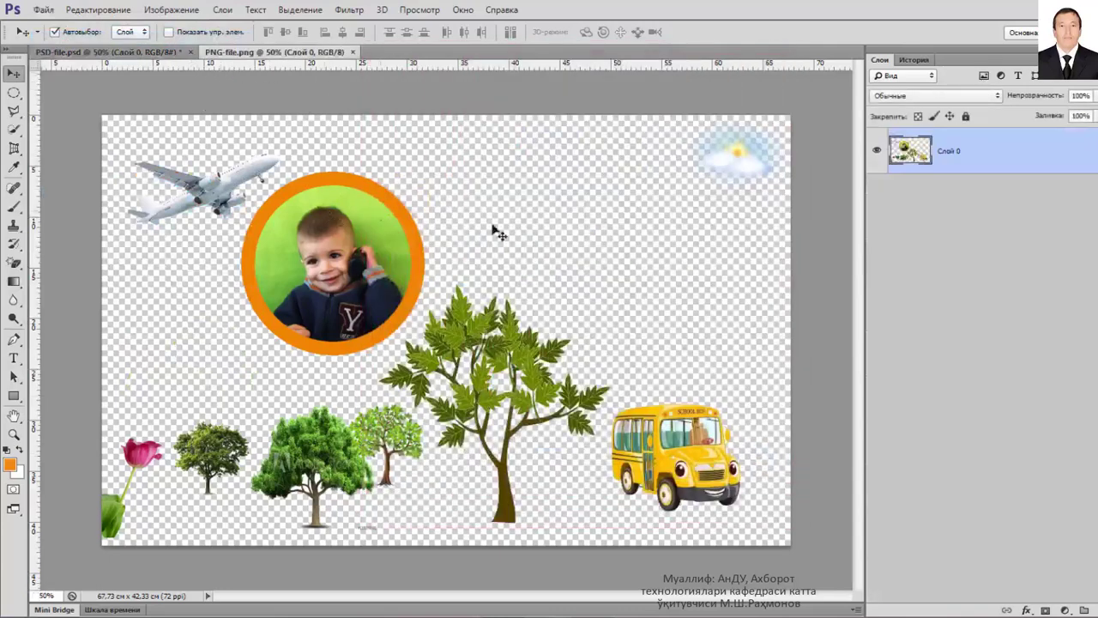
- Open FON rasm.jpg as well, then bring PNG-file.png back into view
left_click(43, 9)
left_click(66, 40)
left_click(499, 147)
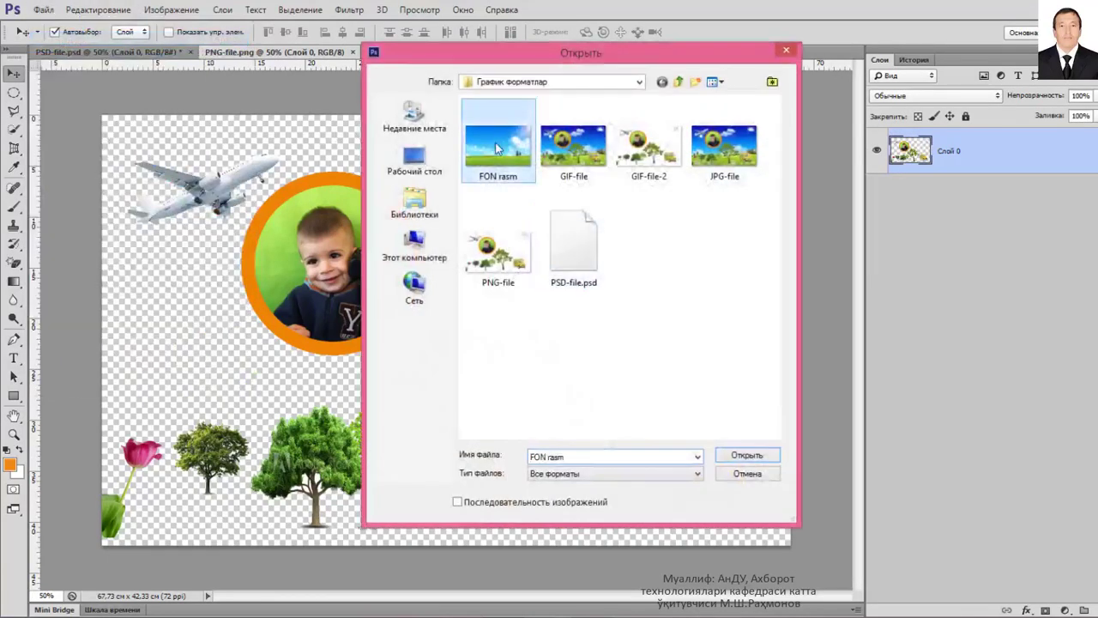
left_click(745, 456)
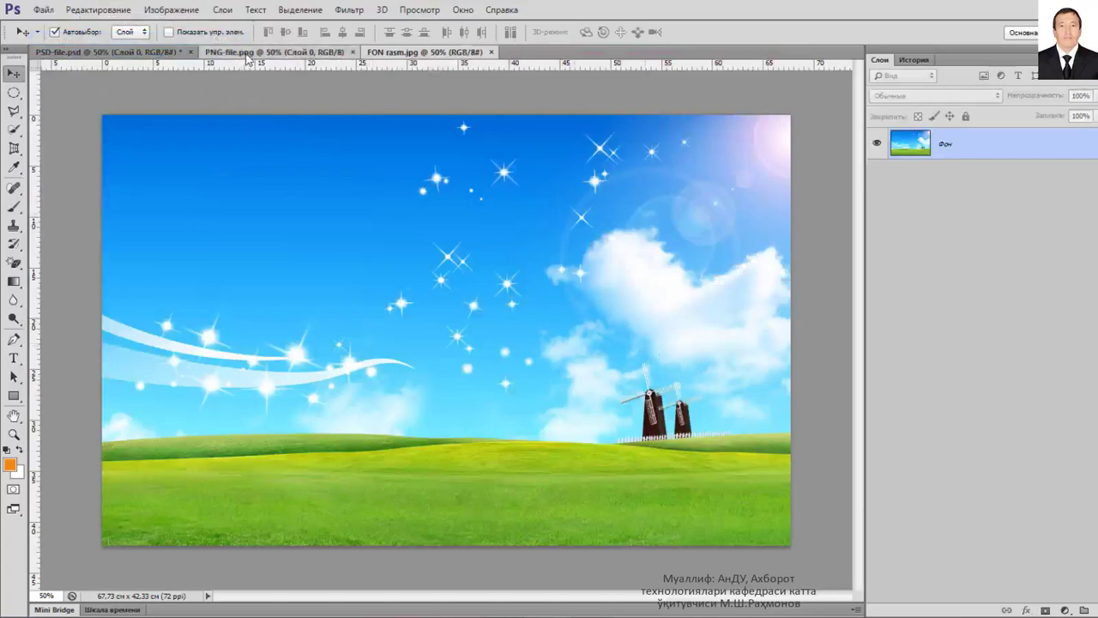
left_click(300, 52)
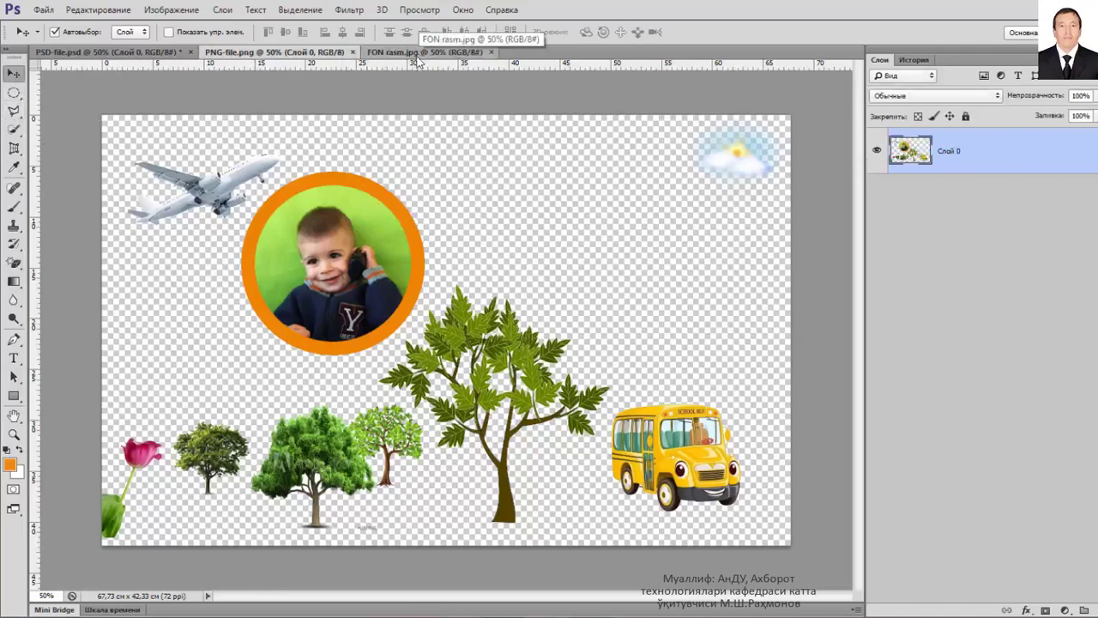
- Copy the PNG collage onto FON rasm.jpg's sky, then re-show Слой 0 in PSD-file.psd
left_click(187, 10)
mouse_move(257, 26)
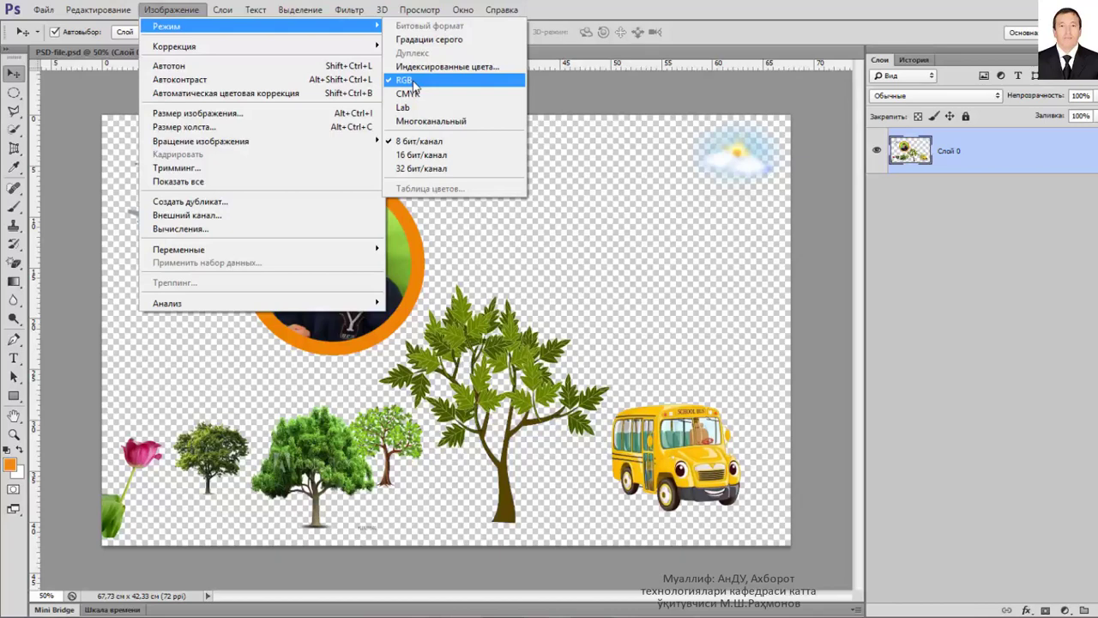
left_click(26, 75)
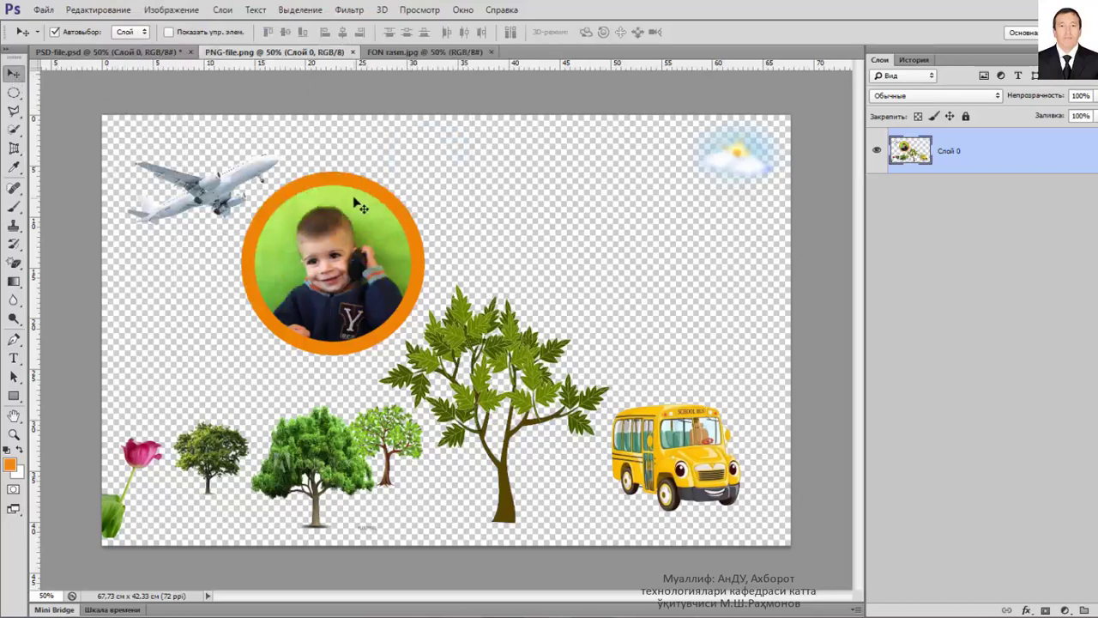
mouse_move(361, 206)
left_mouse_down()
mouse_move(412, 55)
mouse_move(404, 144)
left_mouse_up()
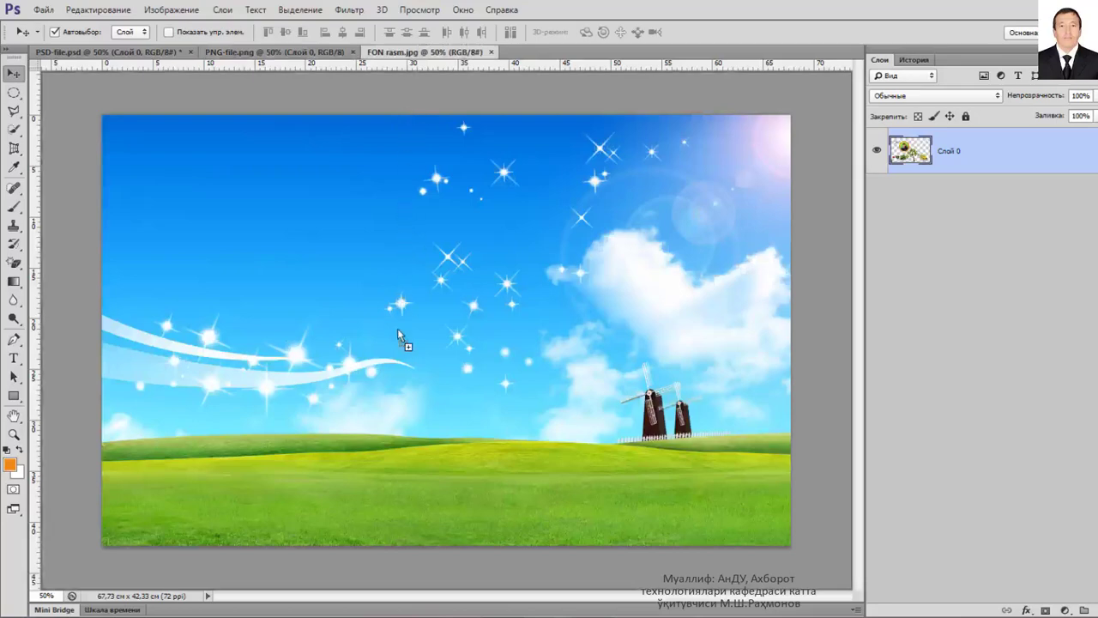
mouse_move(401, 238)
left_mouse_down()
mouse_move(397, 328)
mouse_move(340, 237)
mouse_move(368, 228)
left_mouse_up()
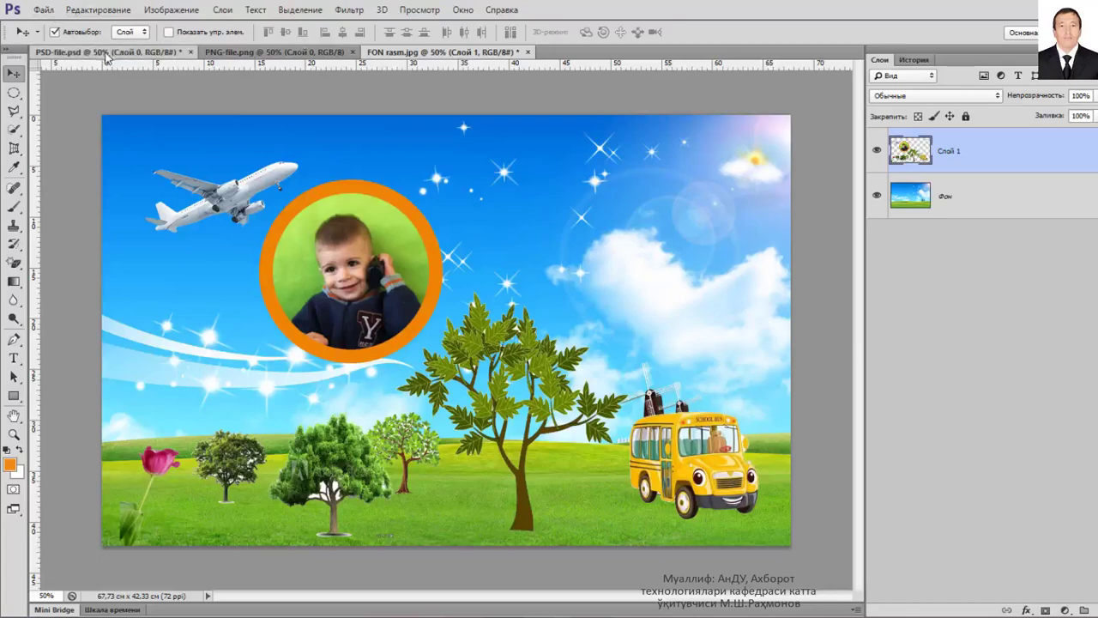
left_click(103, 52)
left_click(877, 580)
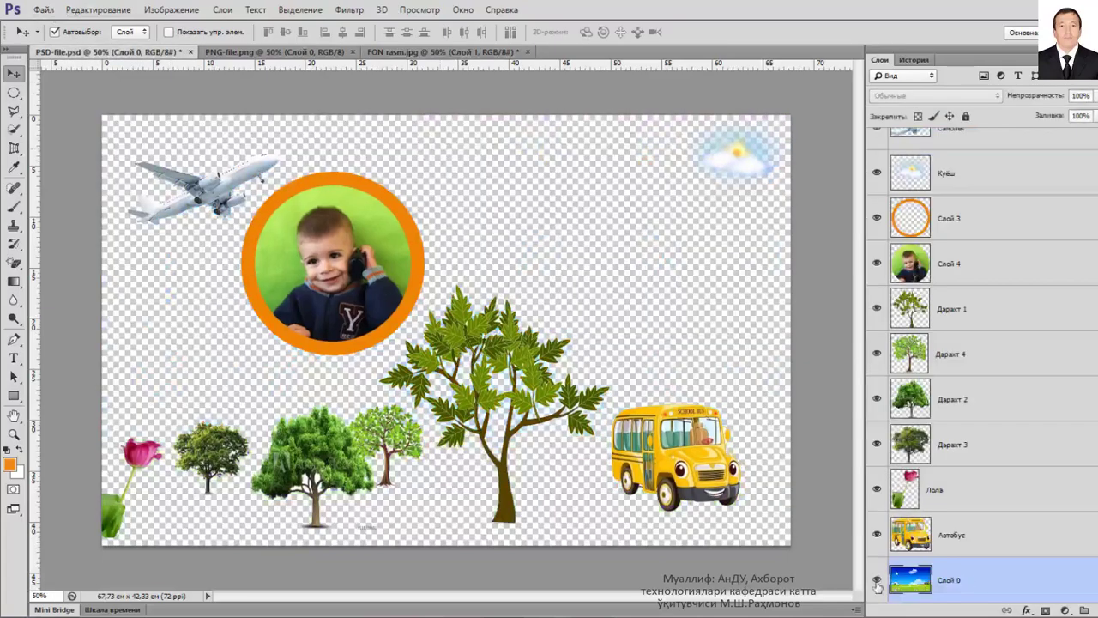
- Hide Слой 4, delete an elliptical area inside the orange ring from Слой 0, and deselect
left_click(877, 263)
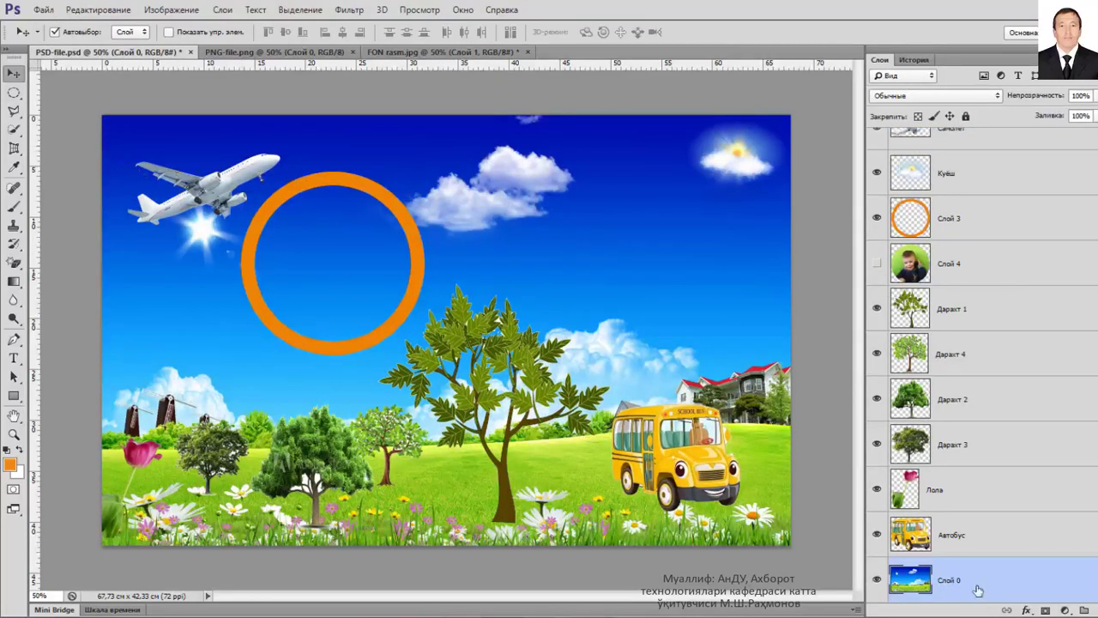
left_click(13, 93)
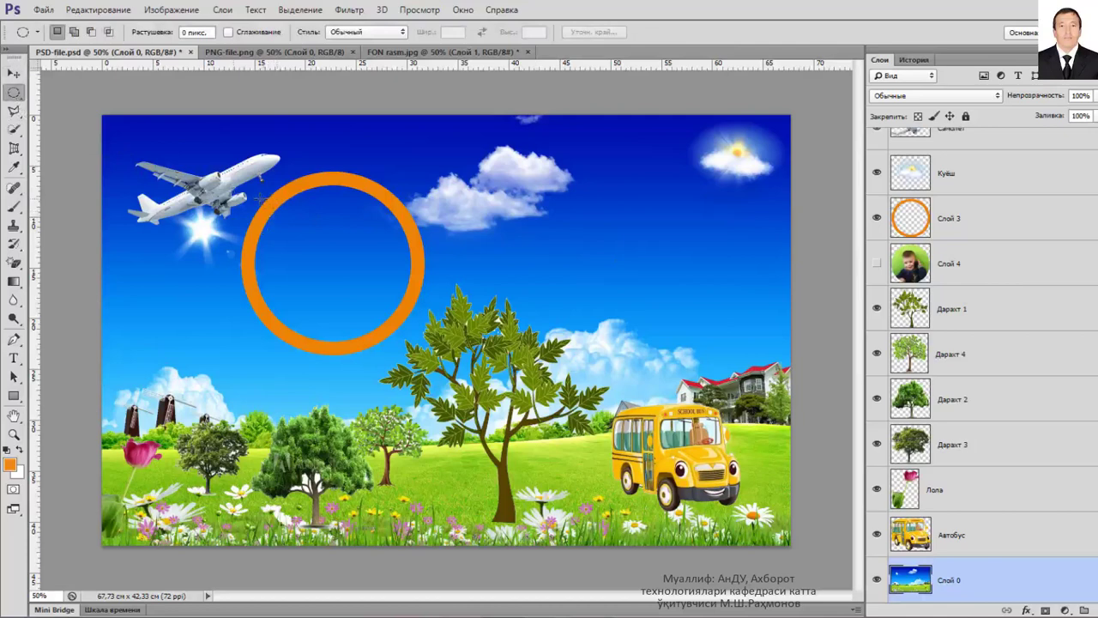
left_click_drag(259, 199, 616, 360)
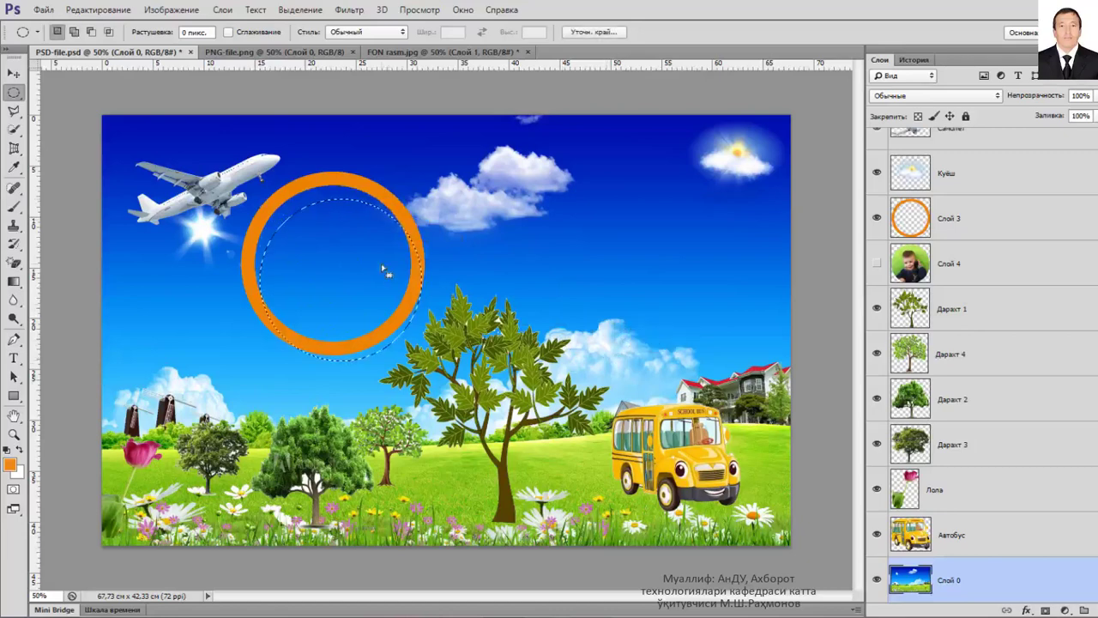
left_click_drag(362, 240, 372, 249)
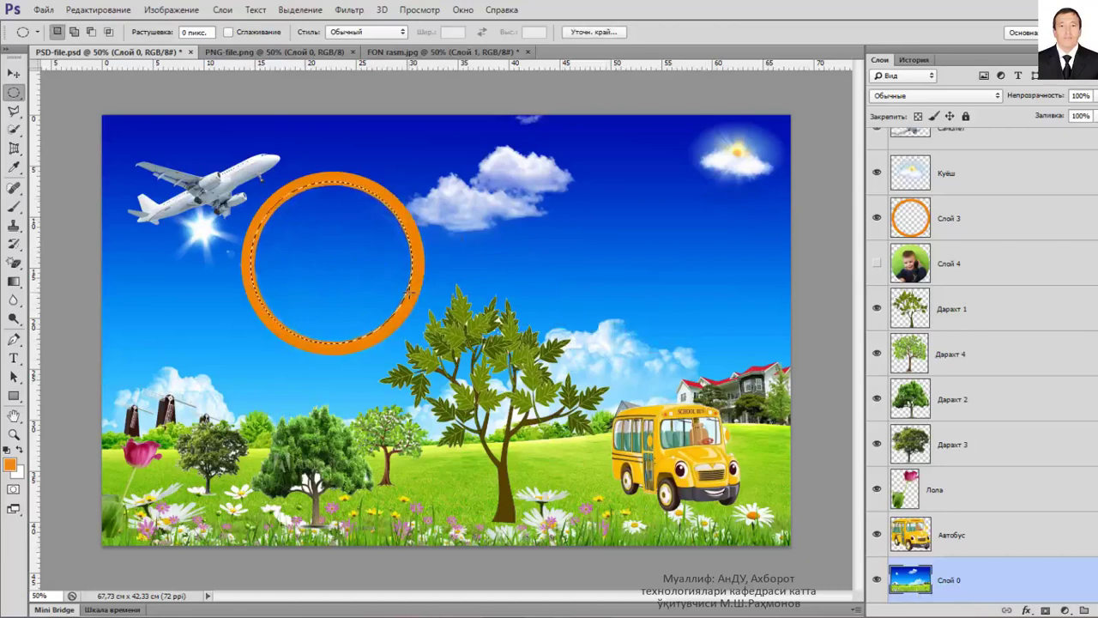
key("Delete")
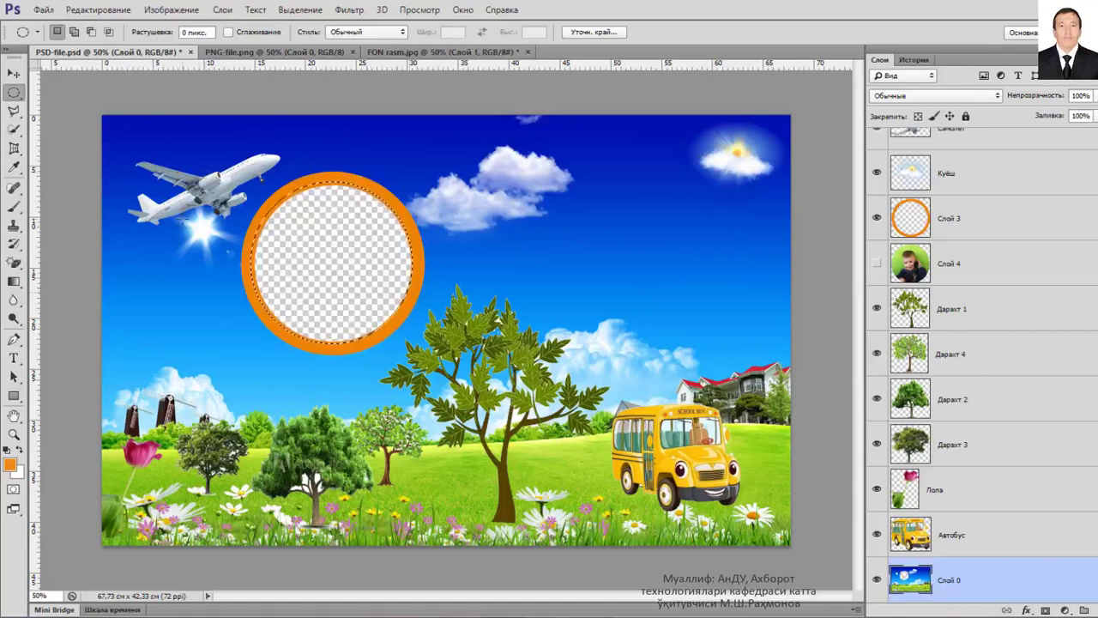
key("ctrl+d")
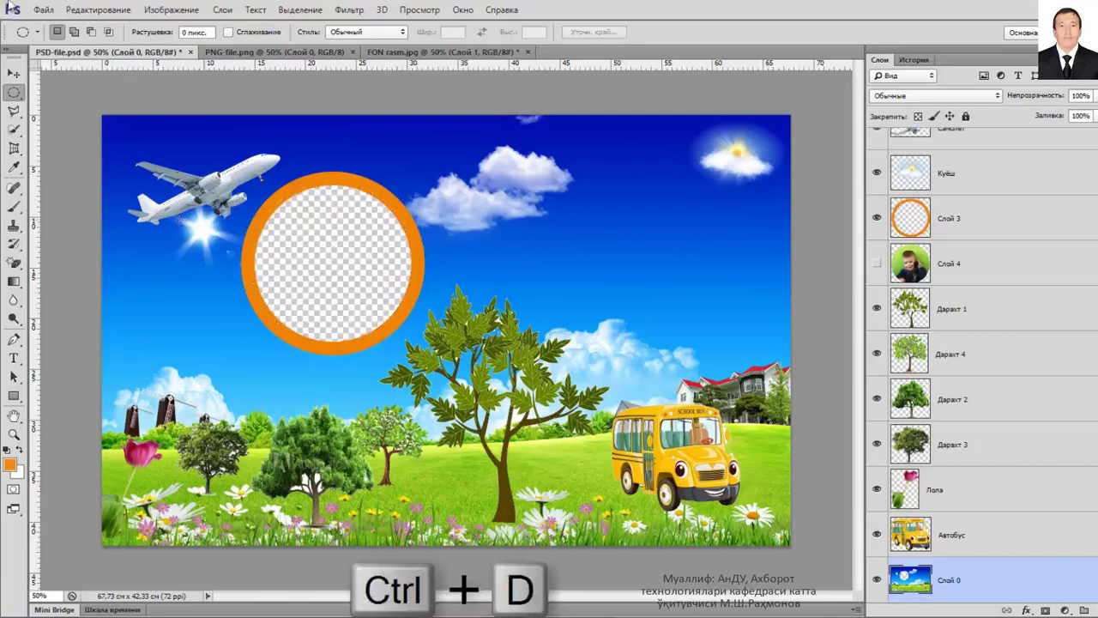
- Save the holed frame as PNG copy PSD-file-ramka.png, extending the name with '-ra'
left_click(38, 11)
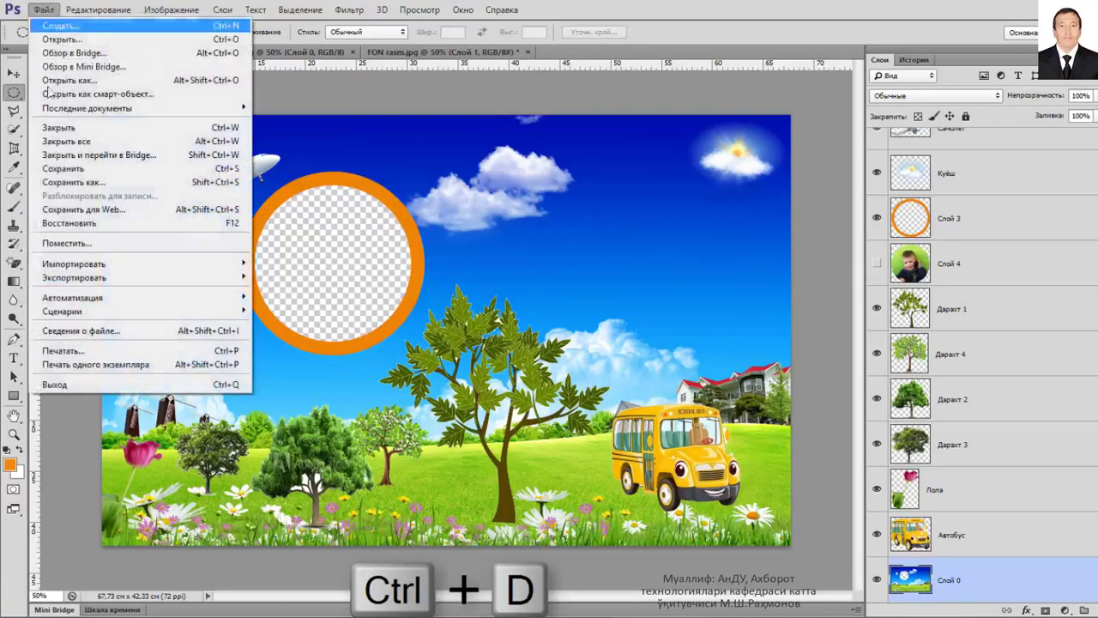
left_click(90, 180)
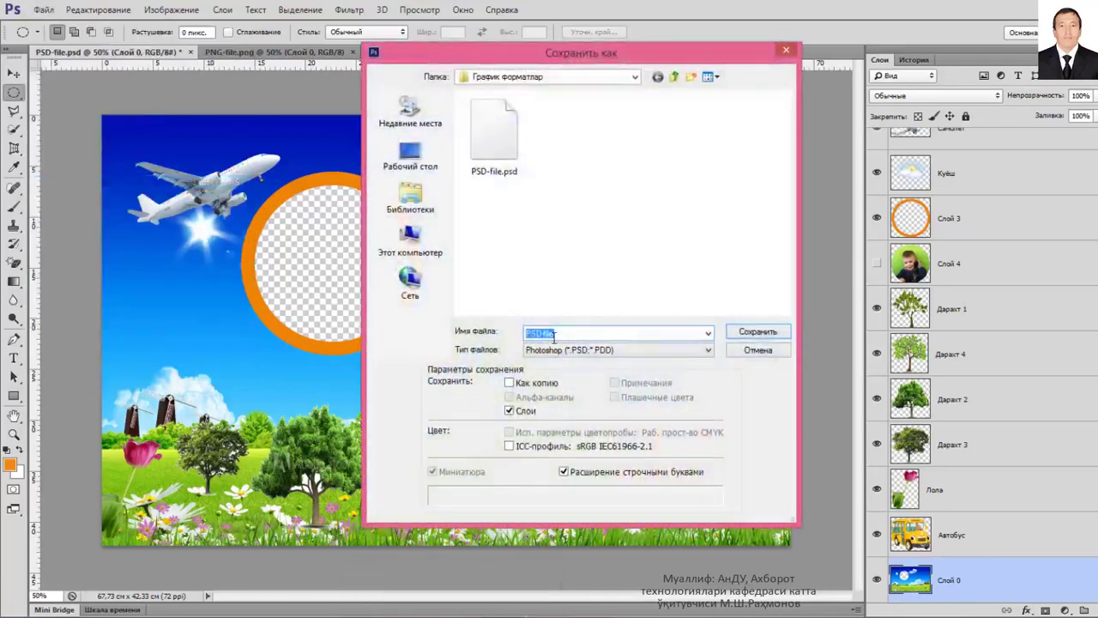
left_click(543, 335)
left_click(632, 351)
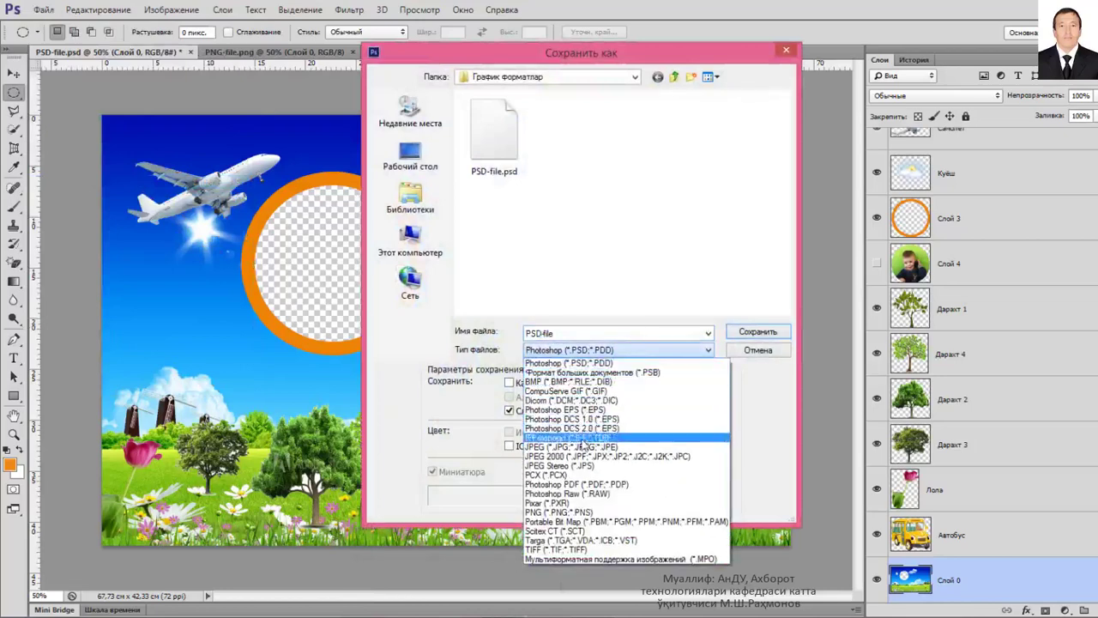
left_click(589, 513)
double_click(558, 336)
left_click(554, 333)
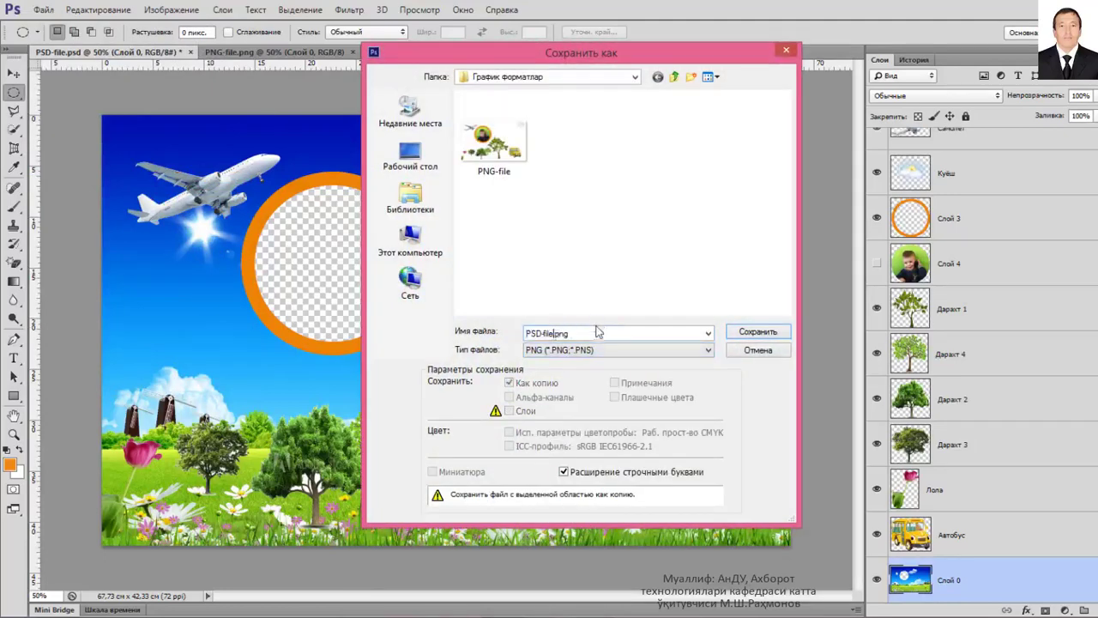
type("-ramra")
left_click(773, 337)
left_click(659, 195)
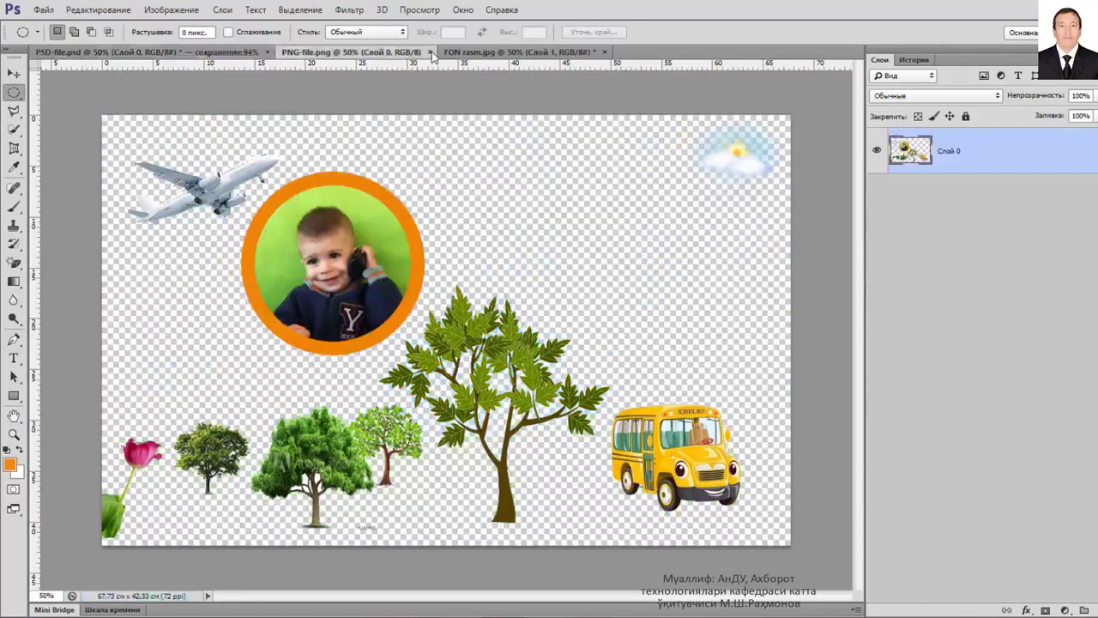
- Close FON rasm.jpg without saving changes, and close PNG-file.png
left_click(416, 52)
left_click(528, 53)
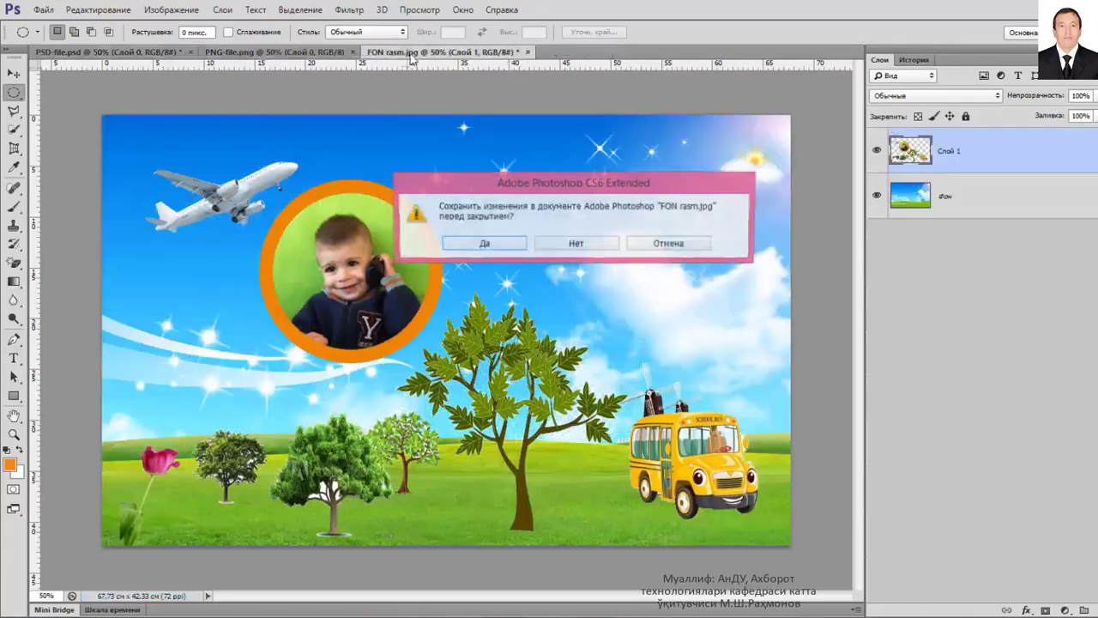
left_click(576, 243)
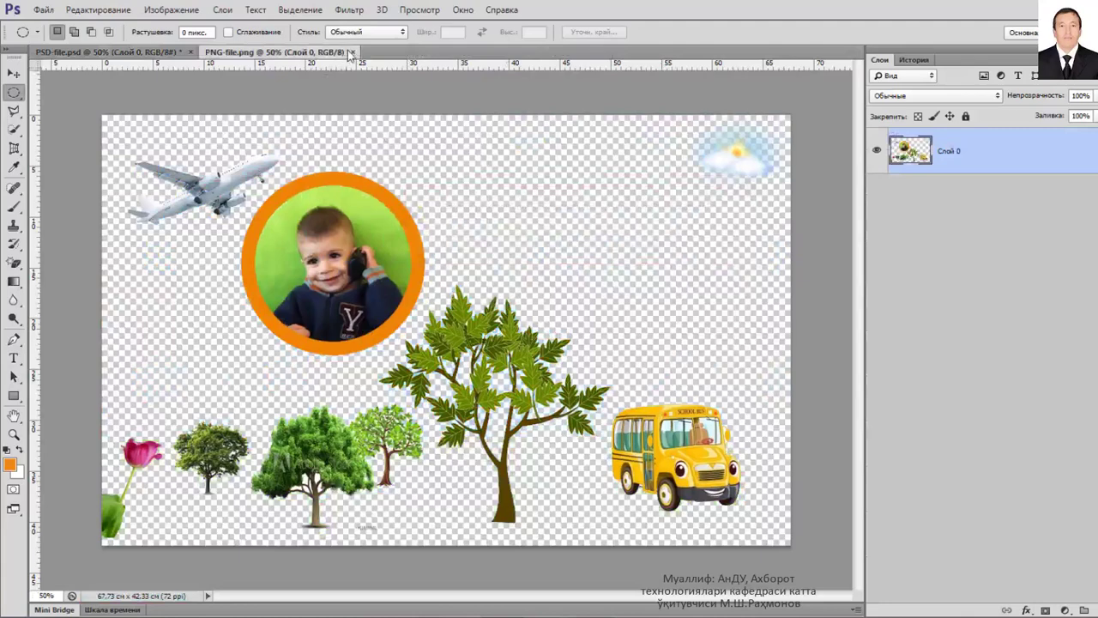
left_click(351, 52)
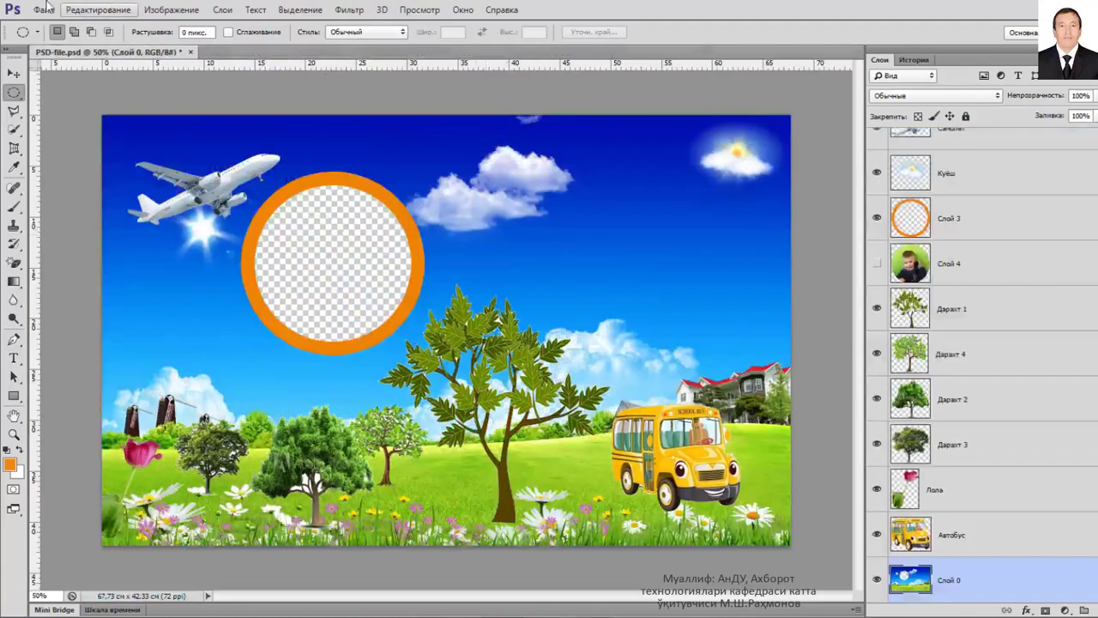
- Open the saved frame image PSD-file-ramra.png
left_click(43, 10)
left_click(58, 40)
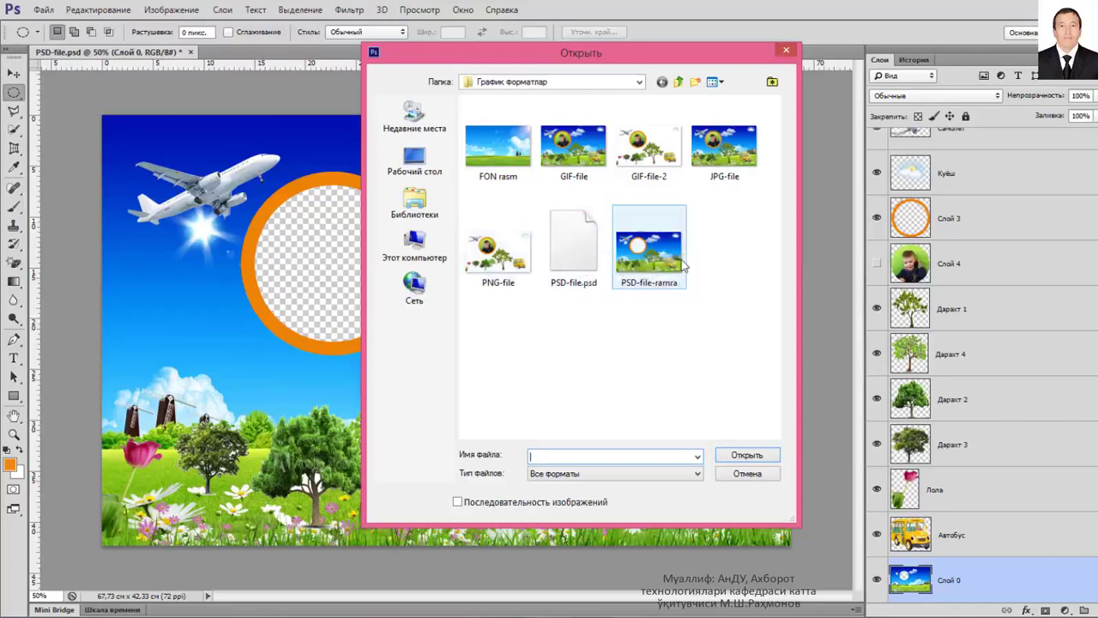
left_click(649, 250)
left_click(743, 455)
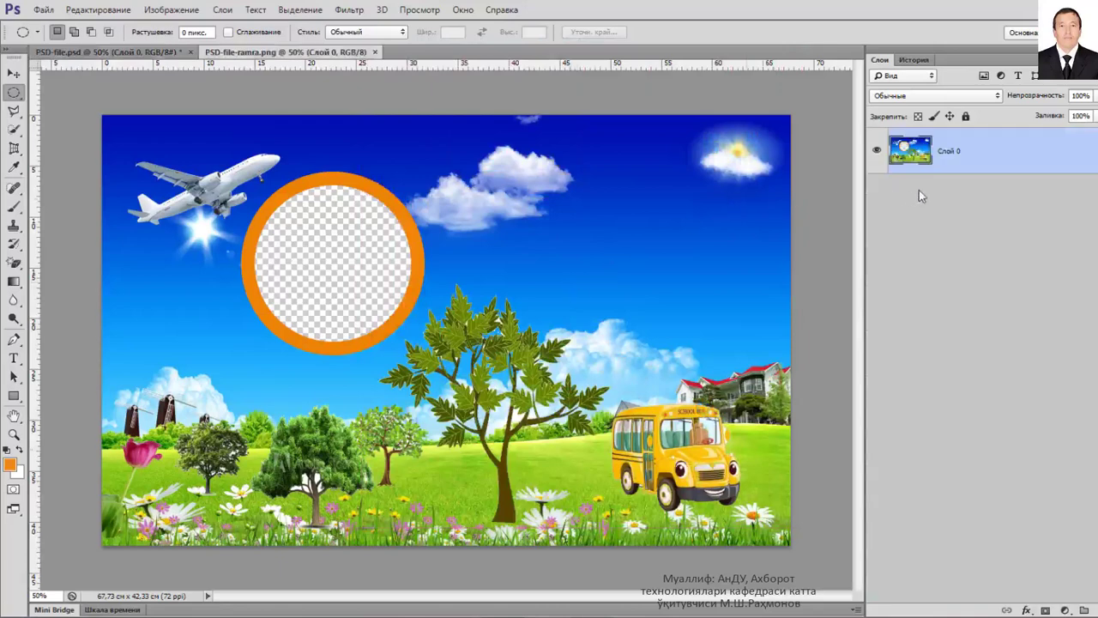
- Copy the child photo Слой 4 into PSD-file-ramra.png and move the frame layer above it
left_click(157, 55)
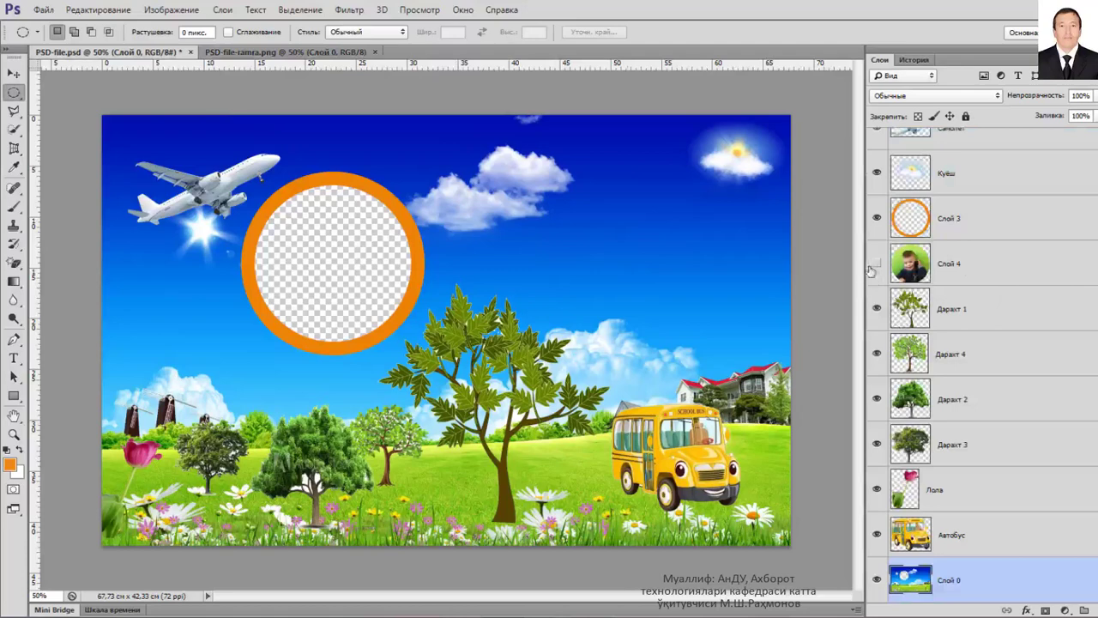
left_click(876, 263)
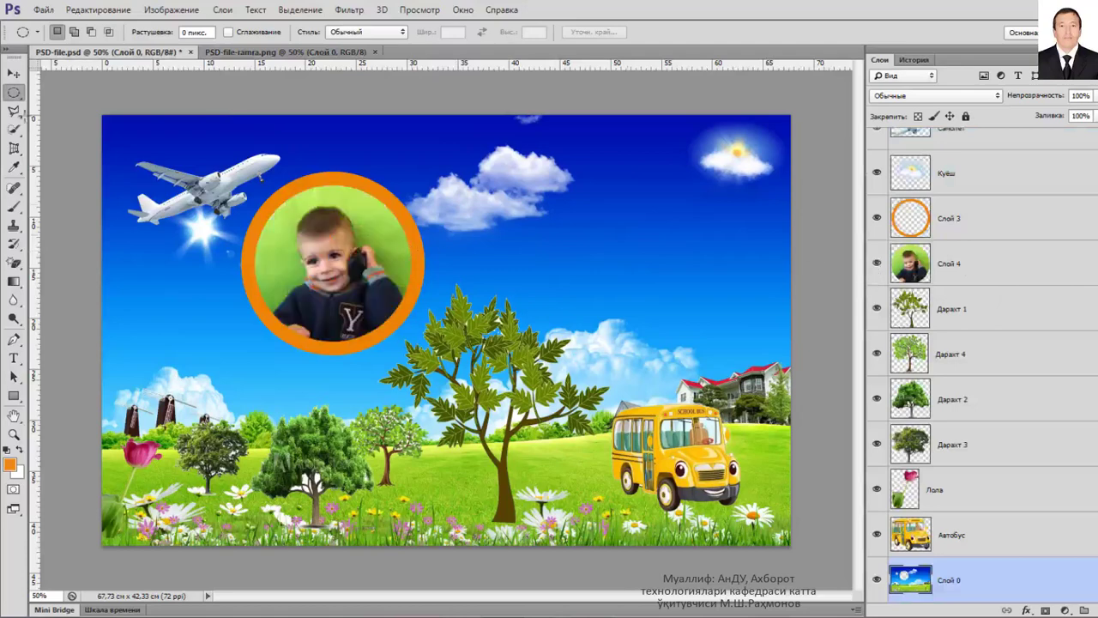
left_click(14, 73)
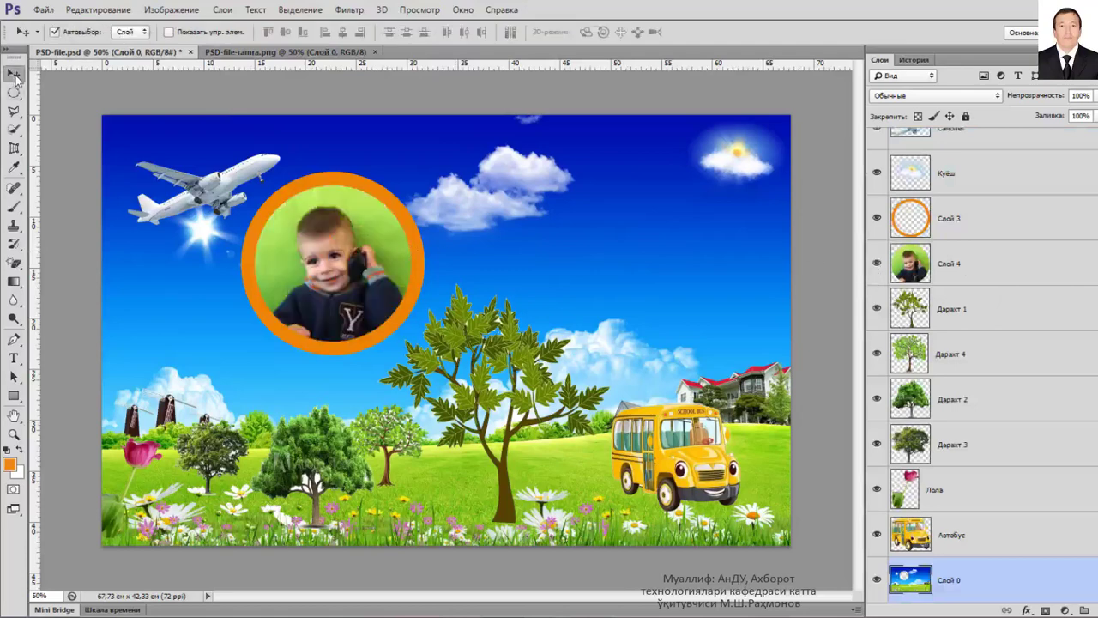
left_click(339, 240)
left_click_drag(339, 240, 310, 57)
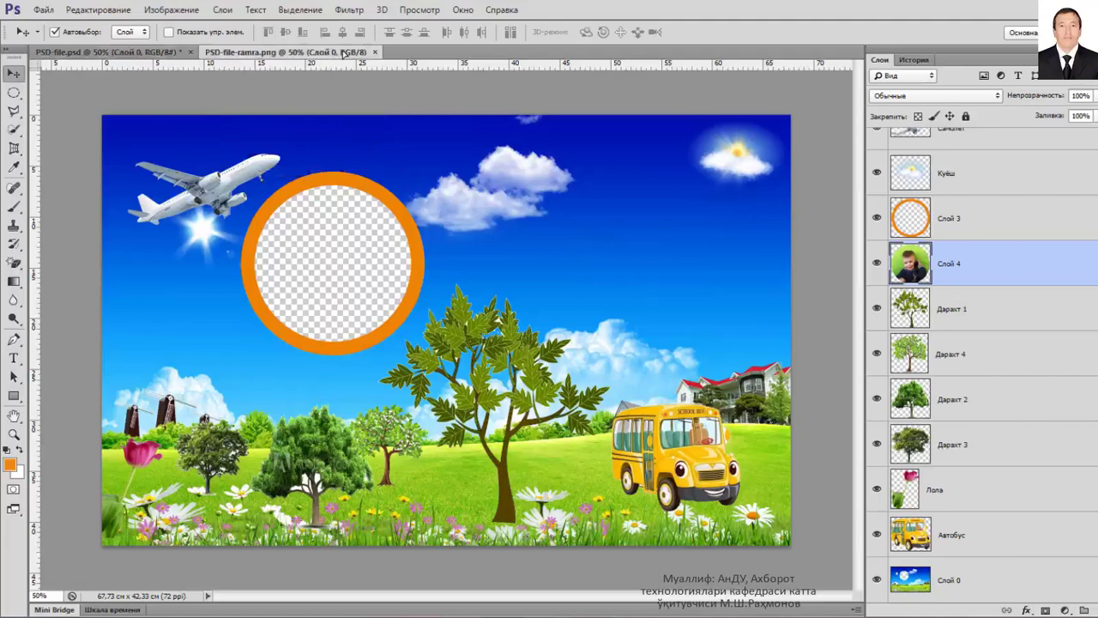
mouse_move(361, 57)
left_mouse_down()
mouse_move(391, 246)
mouse_move(336, 232)
left_mouse_up()
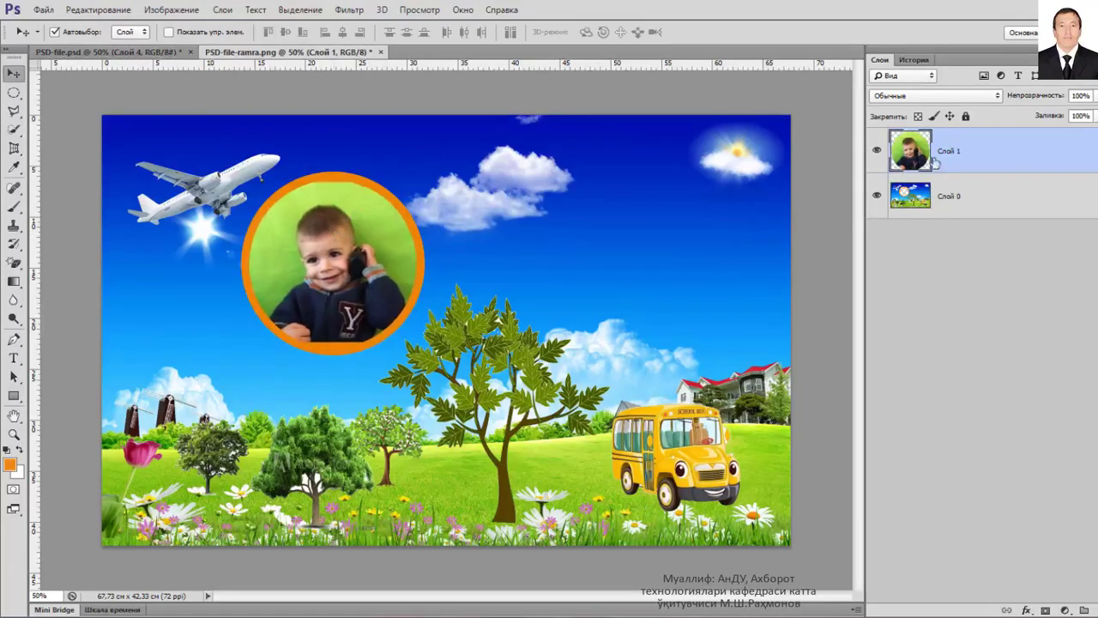
left_click_drag(968, 198, 970, 150)
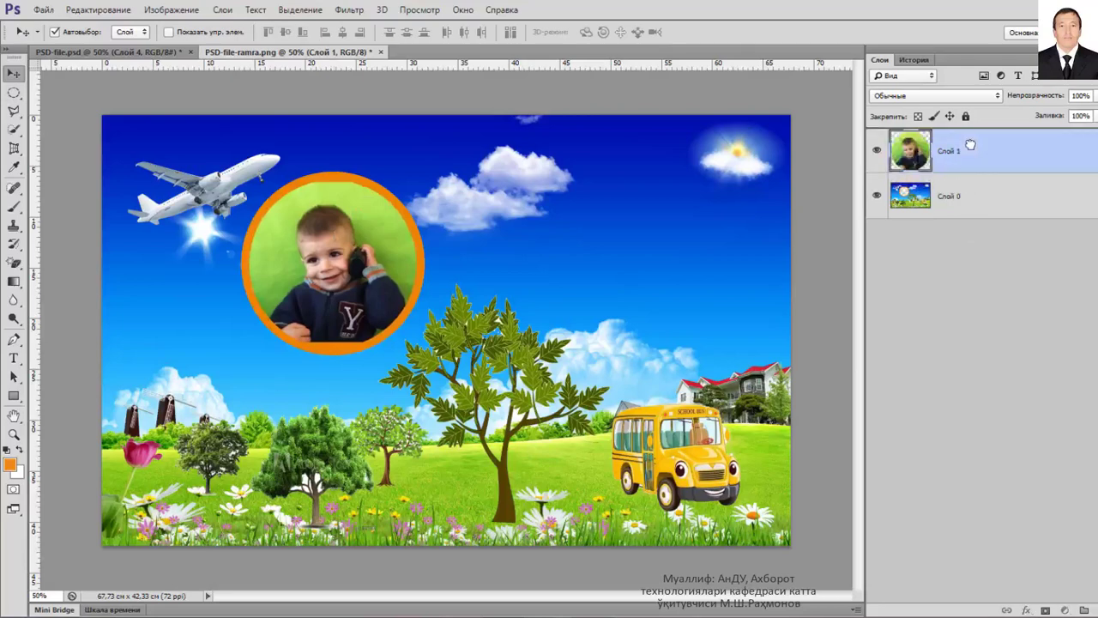